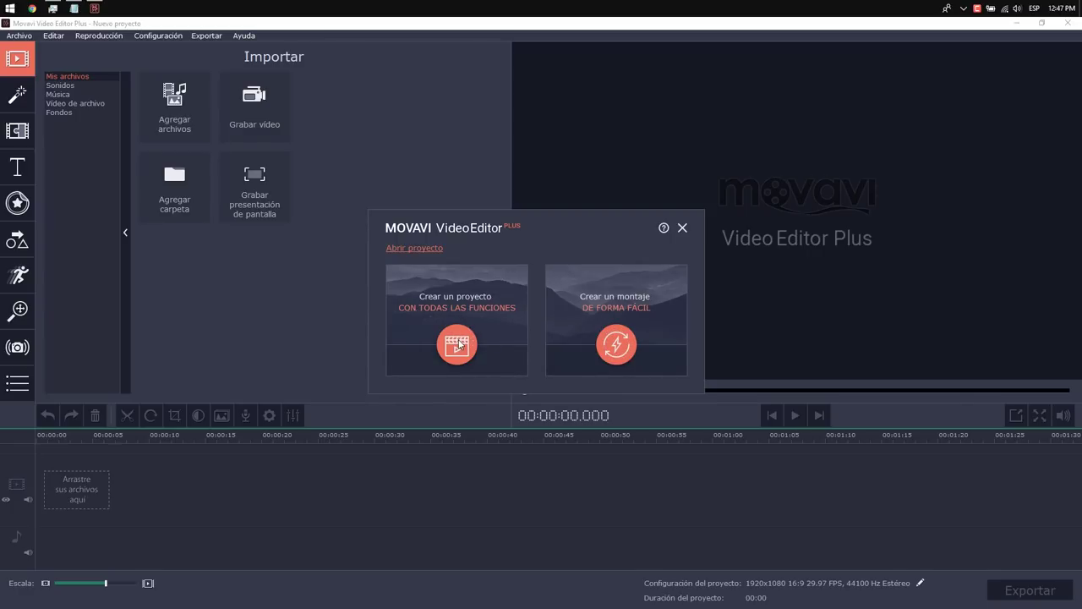
Choose 'Crear un proyecto con todas las funciones' to open an empty full-featured editor.
left_click(457, 342)
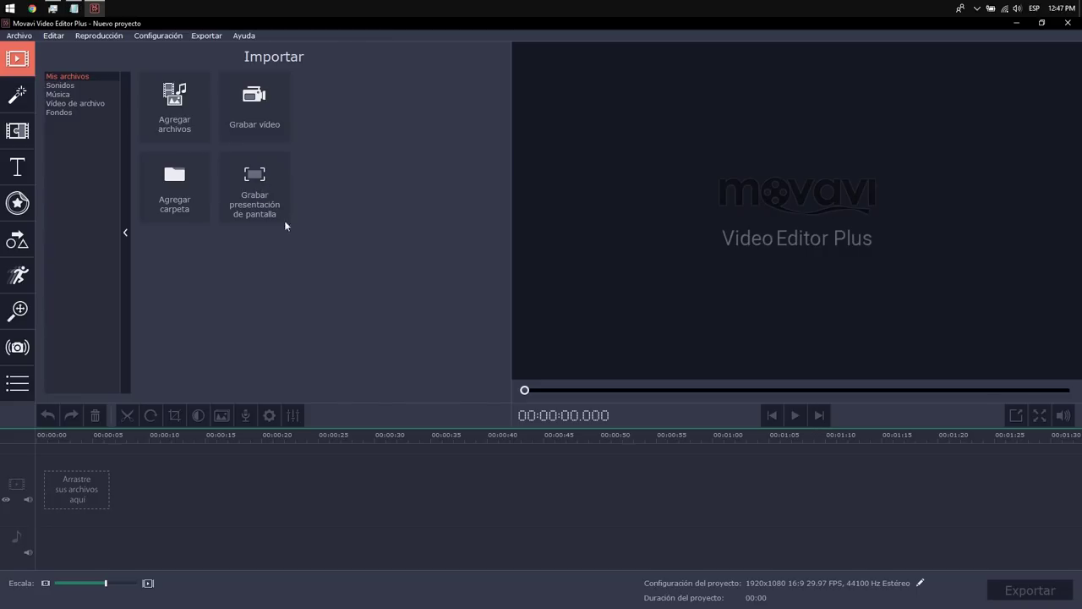
Preview the Latido and Obturador sound effects, then switch to the built-in Música tracks.
left_click(66, 86)
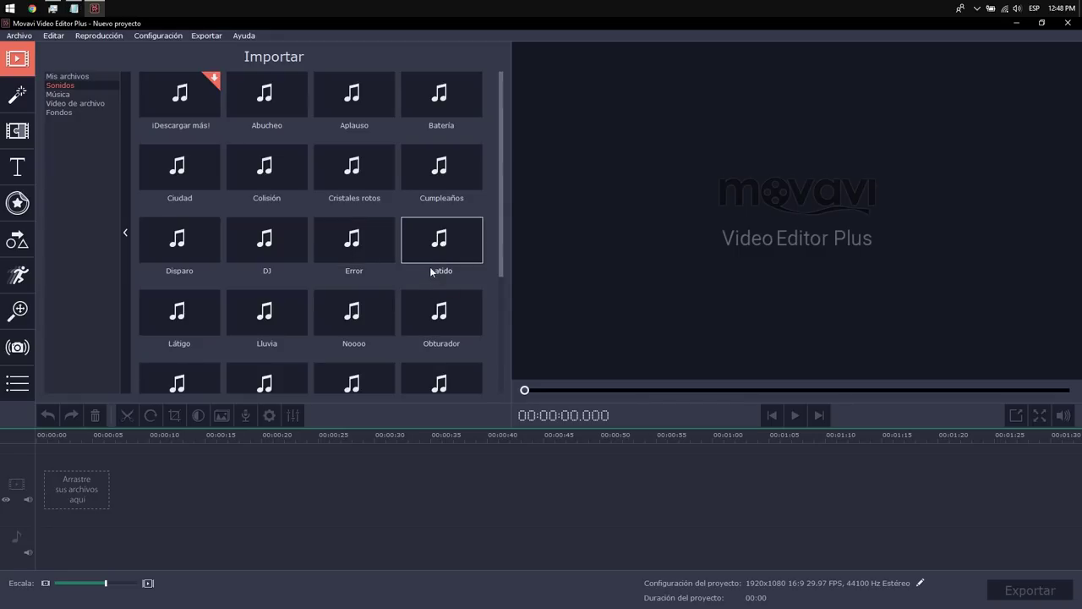
scroll(426, 266, "down", 2)
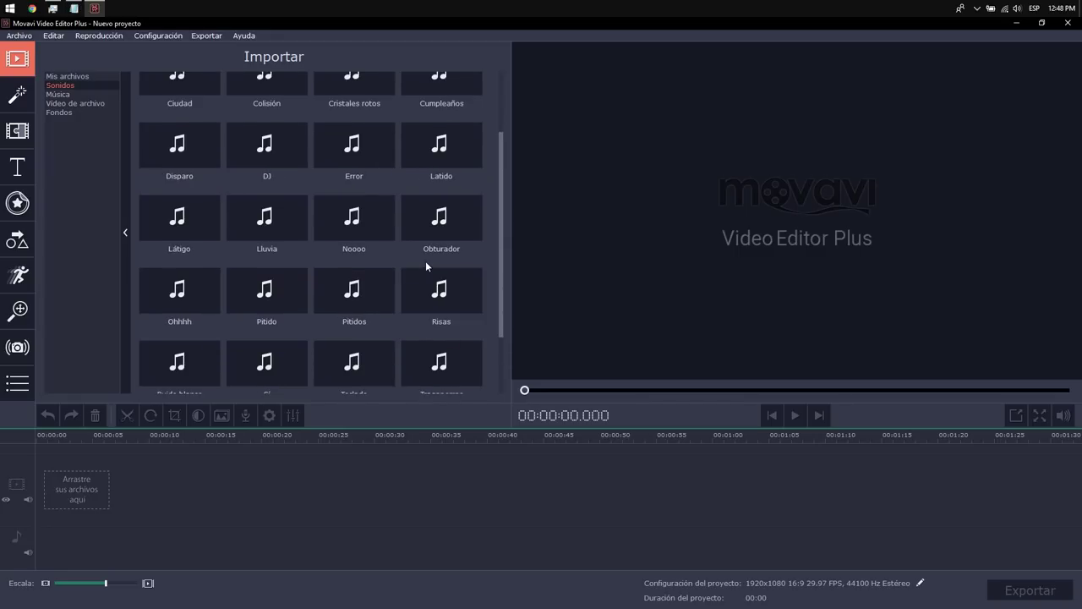
scroll(304, 236, "down", 2)
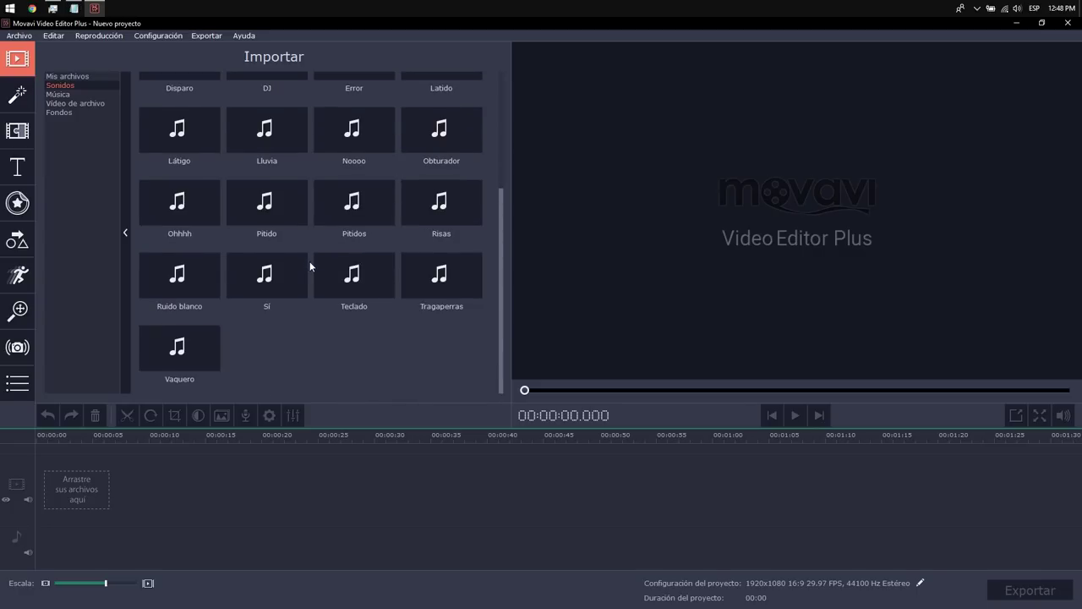
scroll(317, 253, "up", 4)
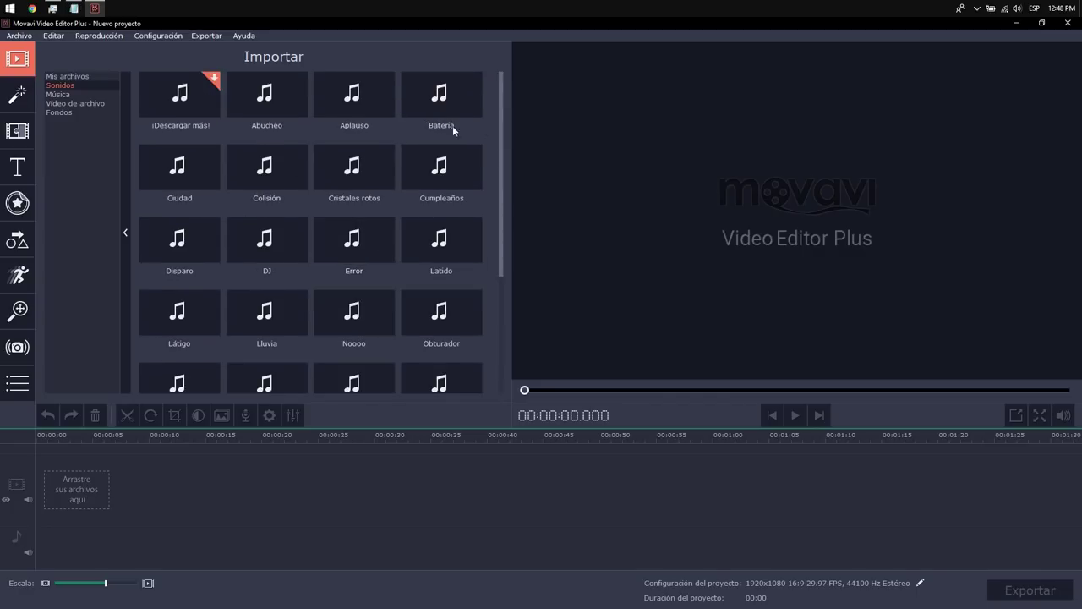
left_click(420, 251)
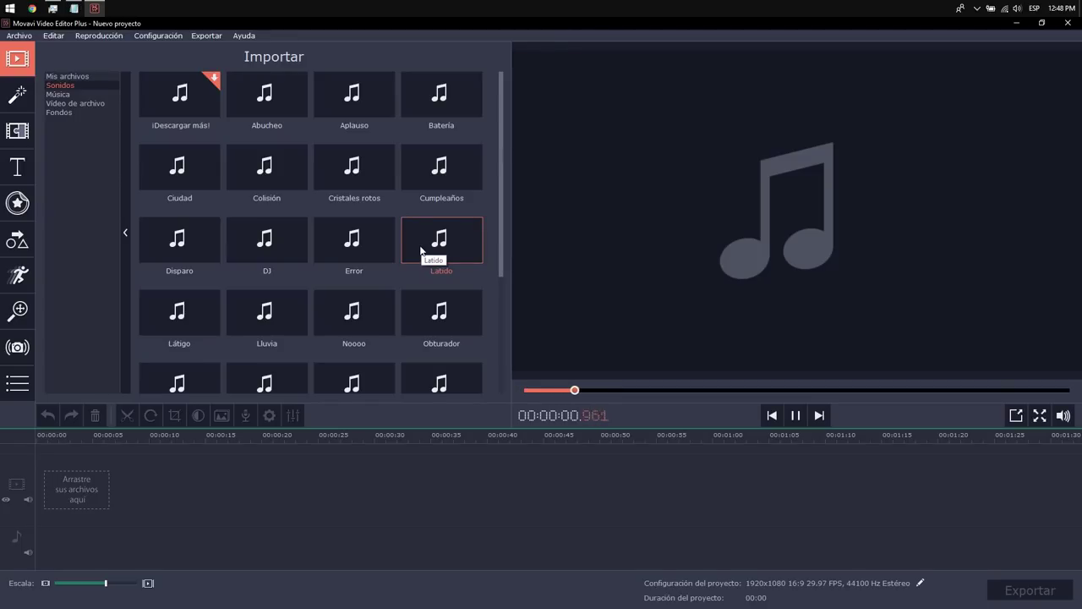
left_click(440, 312)
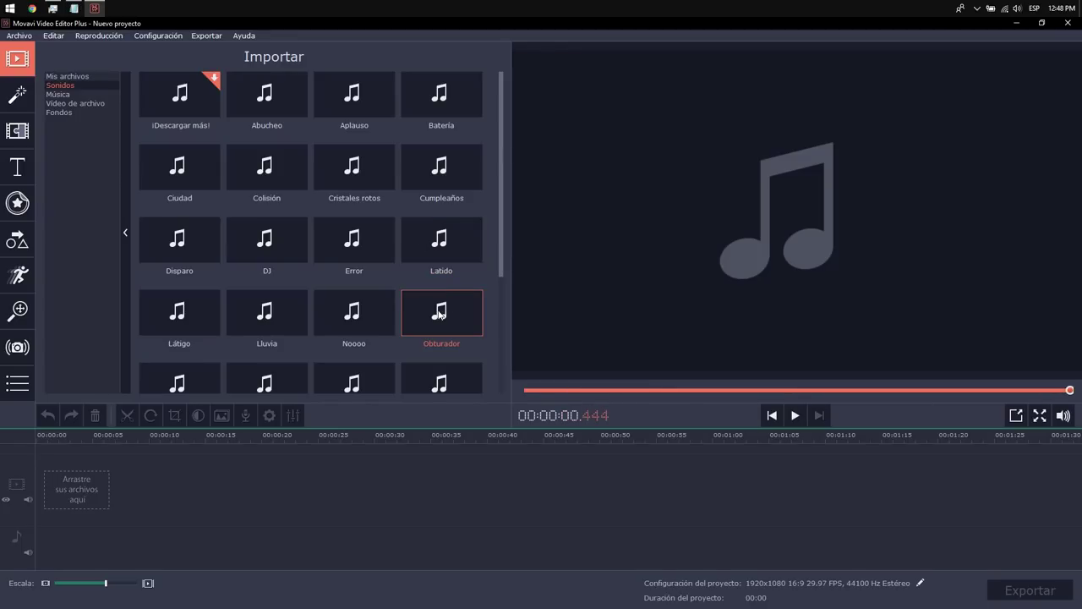
left_click(68, 94)
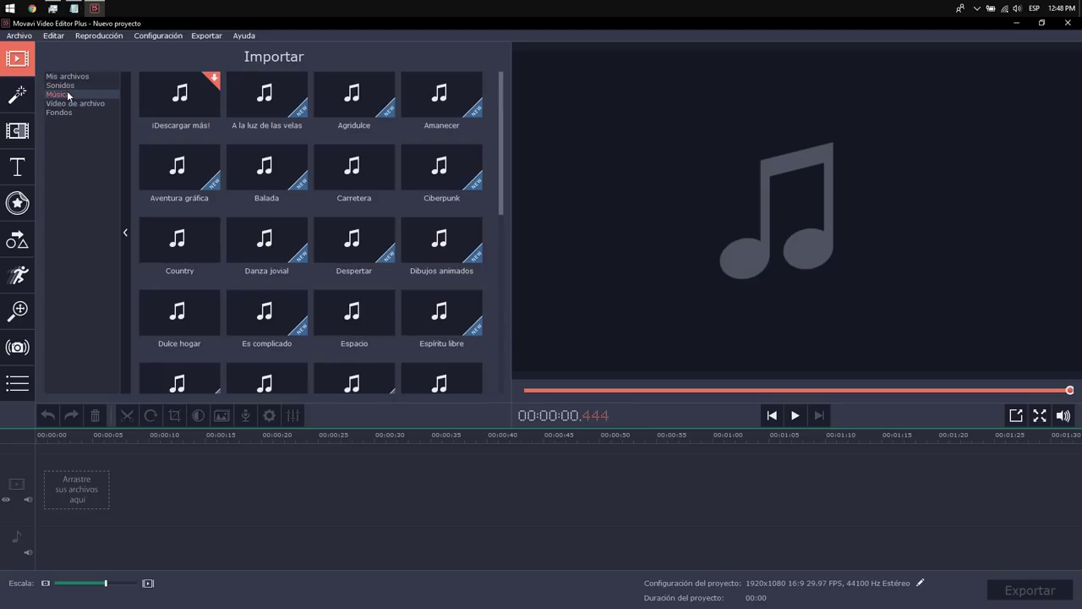
Preview the Carretera, Oportunidad and Rebelde music tracks, then pause the player.
left_click(355, 173)
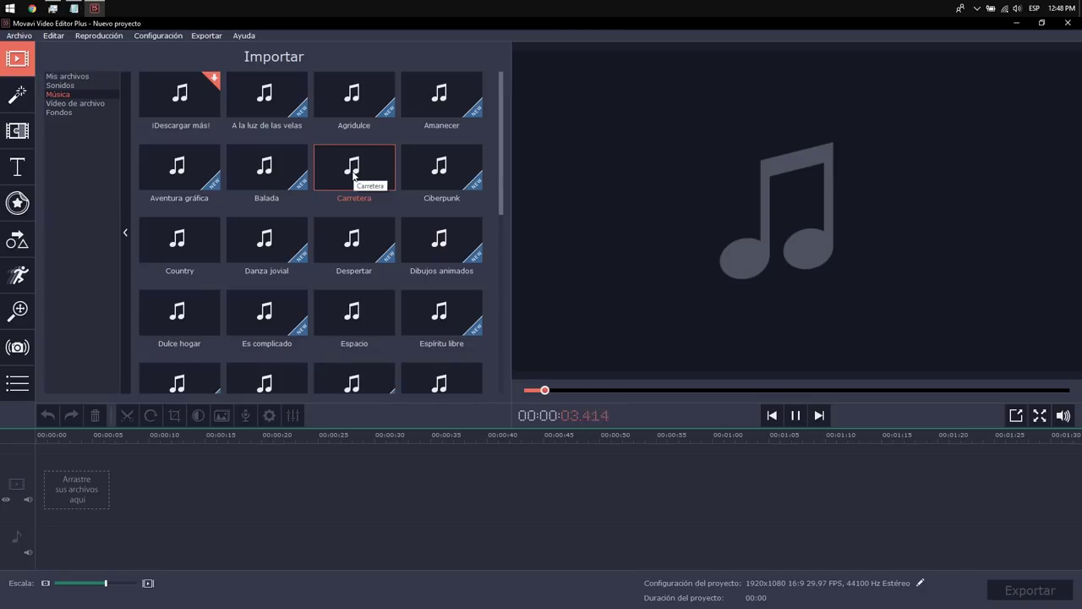
scroll(346, 254, "down", 3)
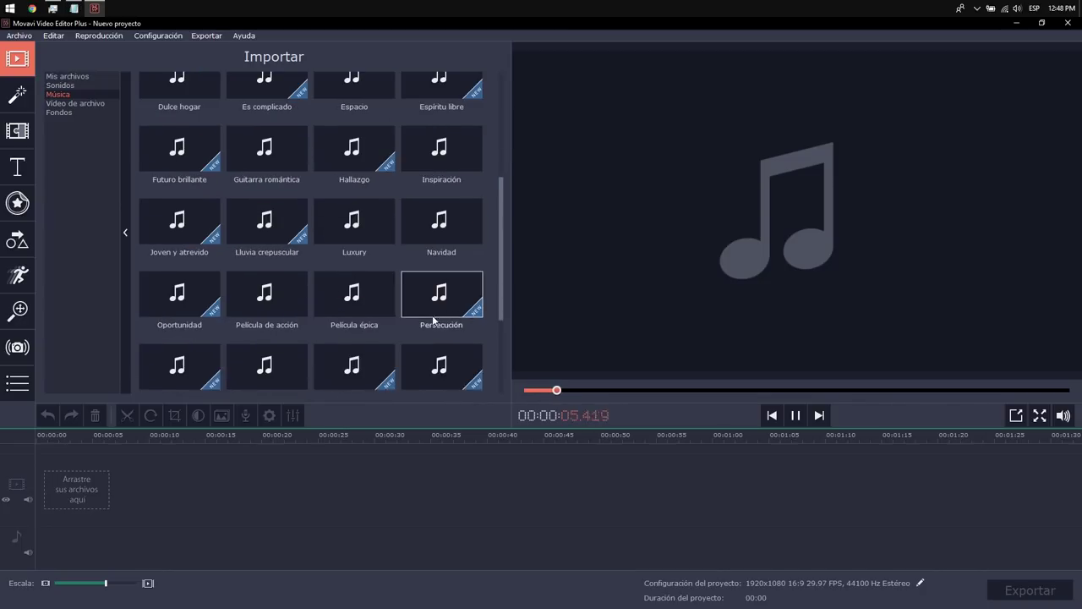
left_click(185, 297)
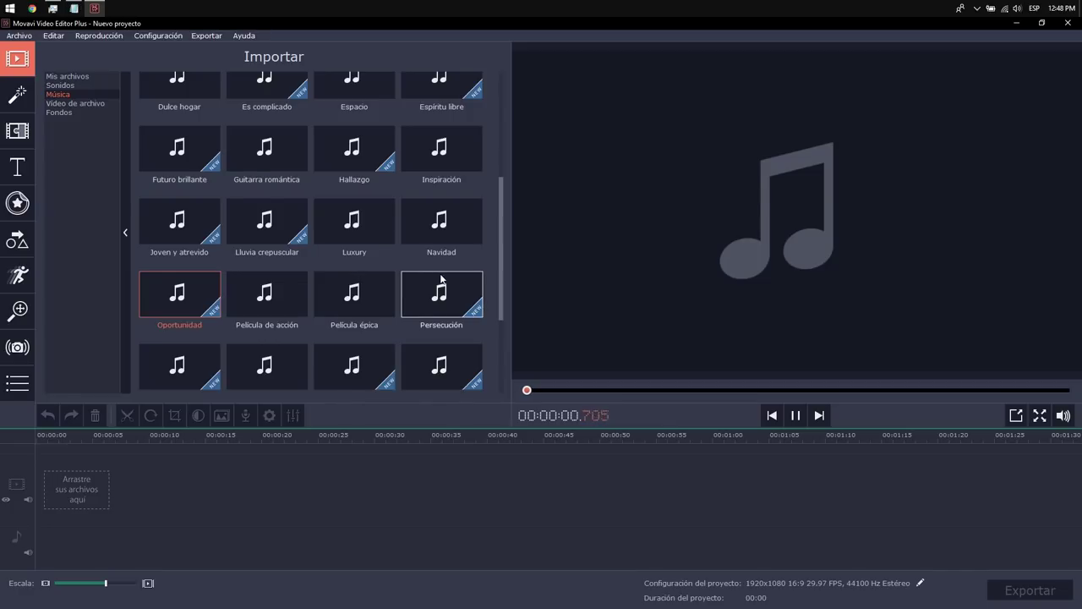
scroll(441, 279, "down", 1)
left_click(196, 274)
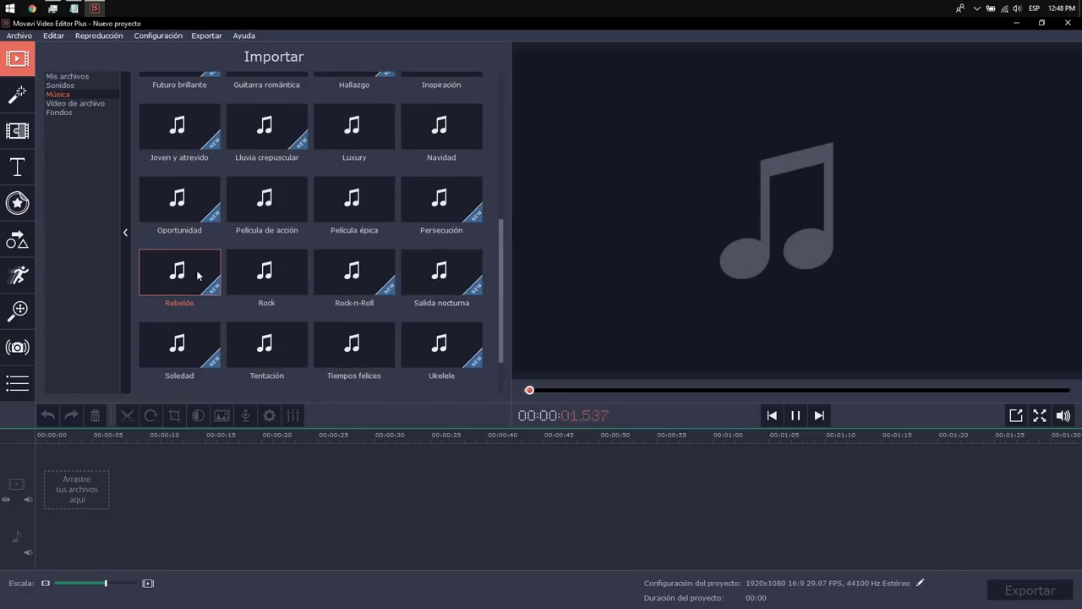
left_click(795, 415)
scroll(311, 275, "up", 5)
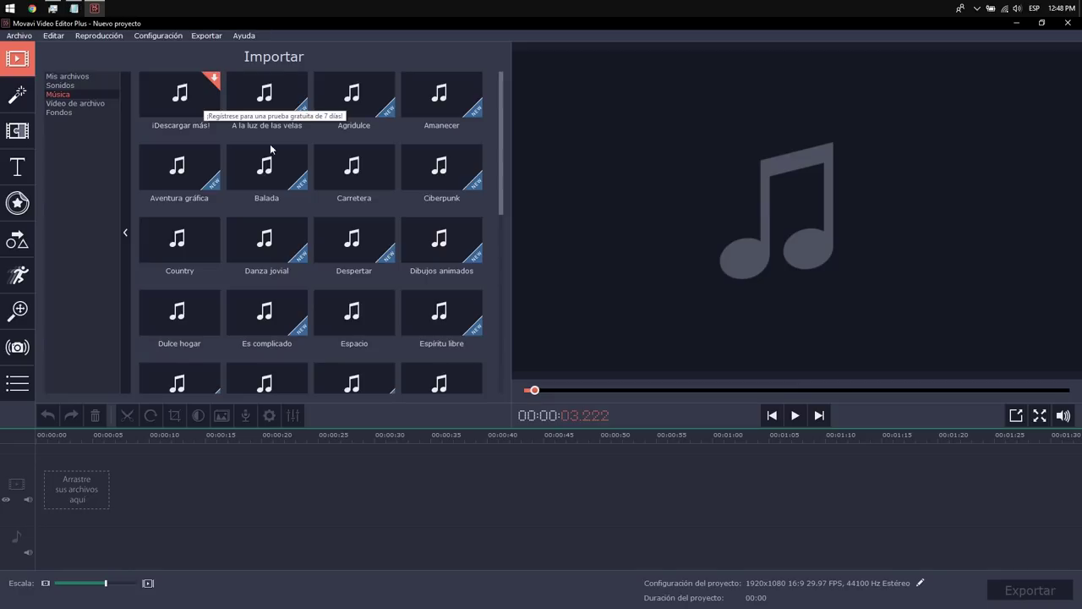
scroll(429, 207, "down", 10)
scroll(427, 230, "up", 10)
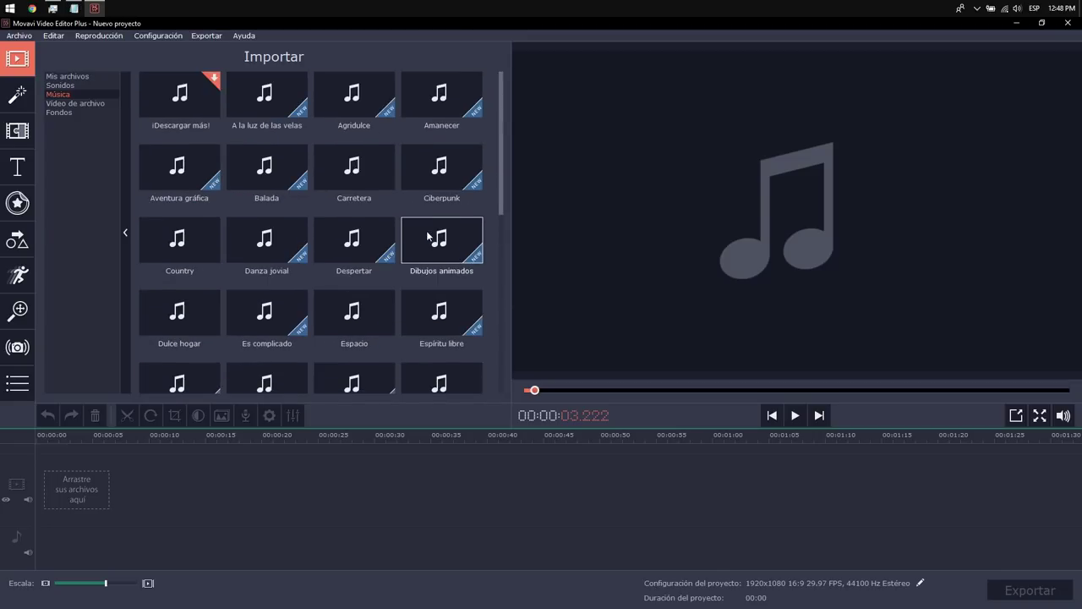
Preview the Ciudad, Estático and Cuenta atrás 2 stock video clips.
left_click(92, 106)
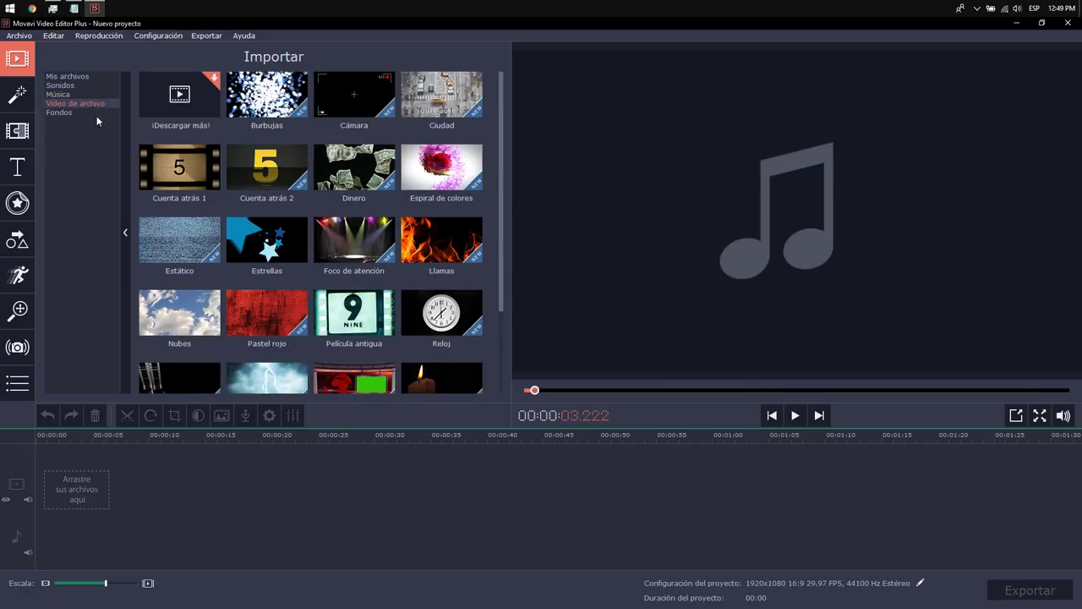
left_click(429, 107)
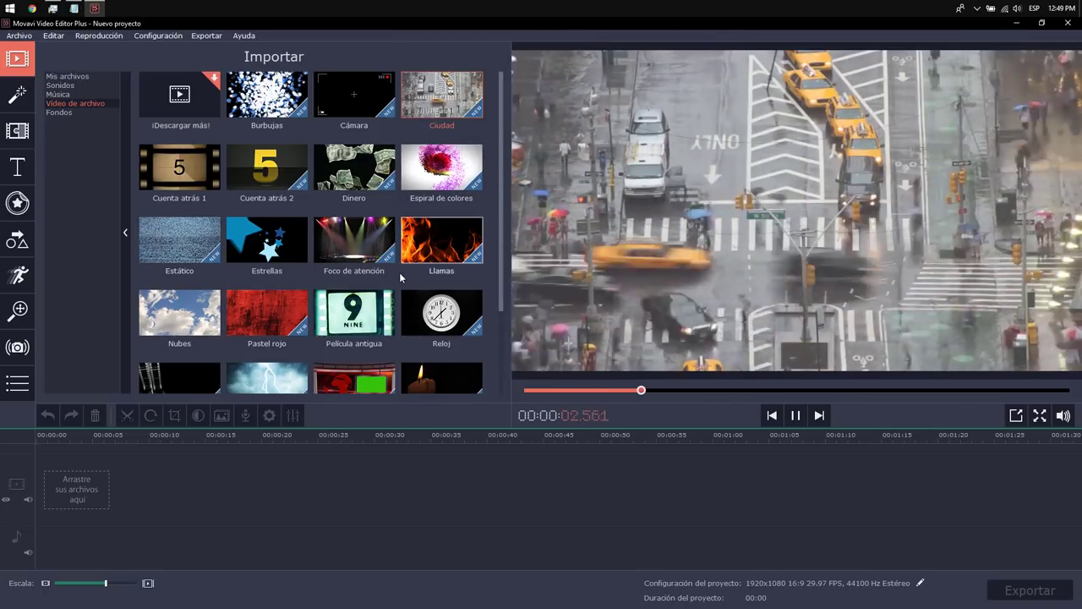
scroll(399, 273, "down", 3)
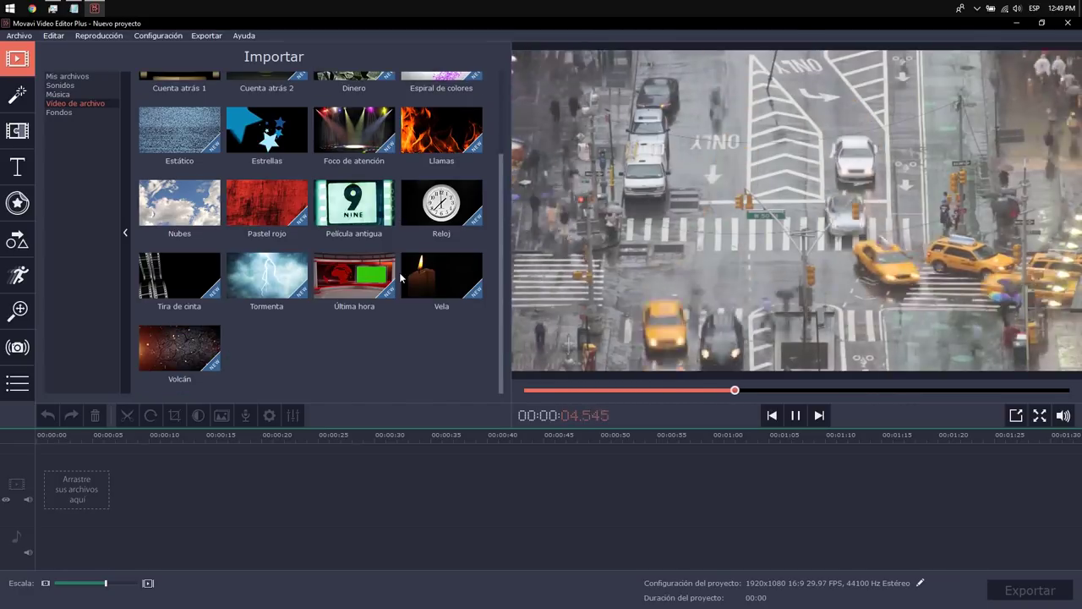
scroll(310, 325, "up", 3)
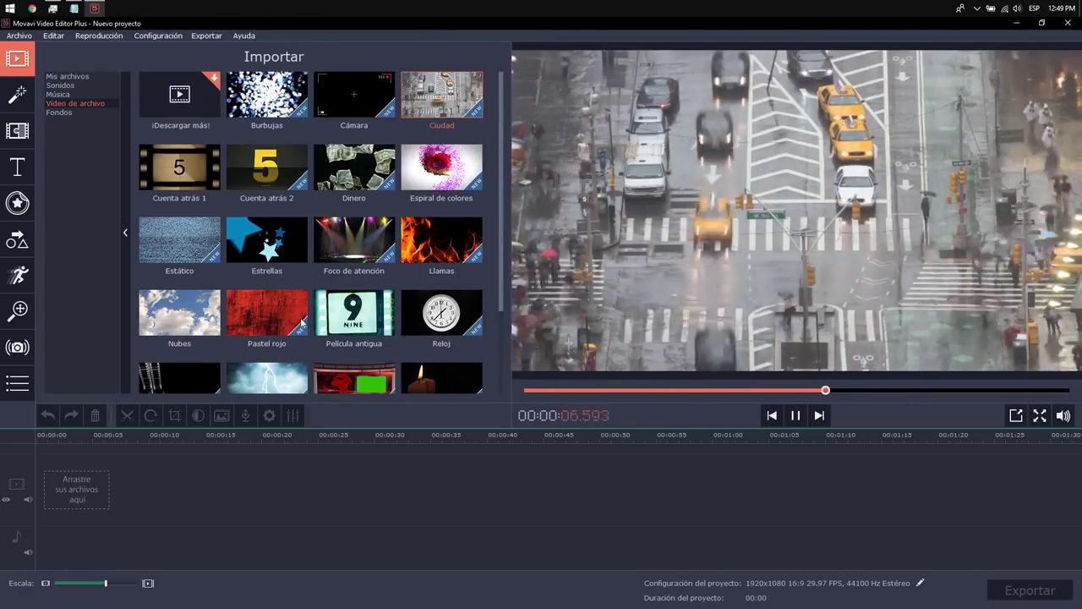
left_click(190, 237)
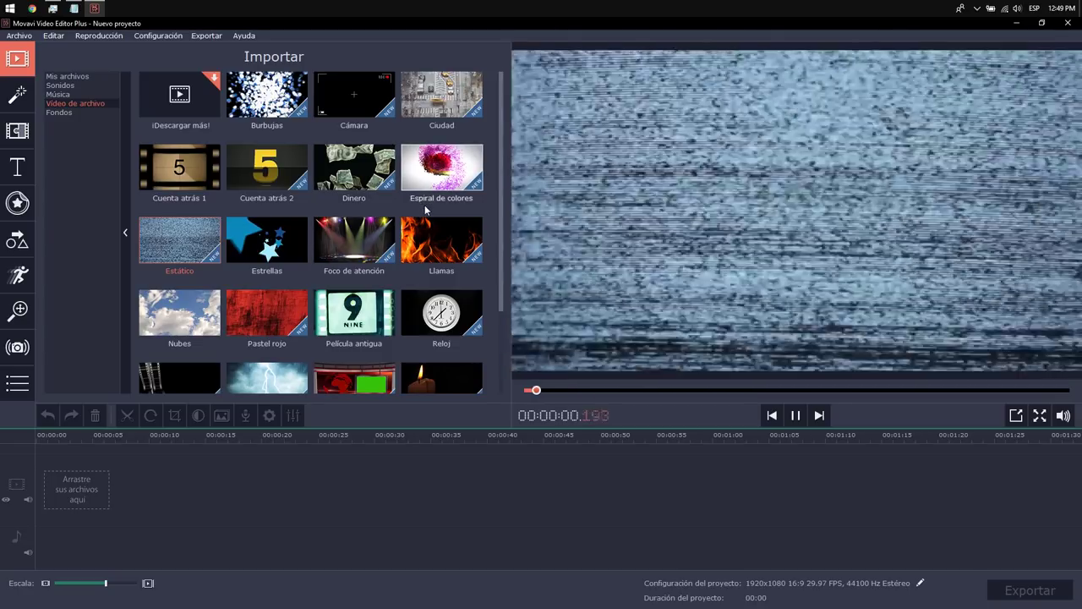
left_click(266, 167)
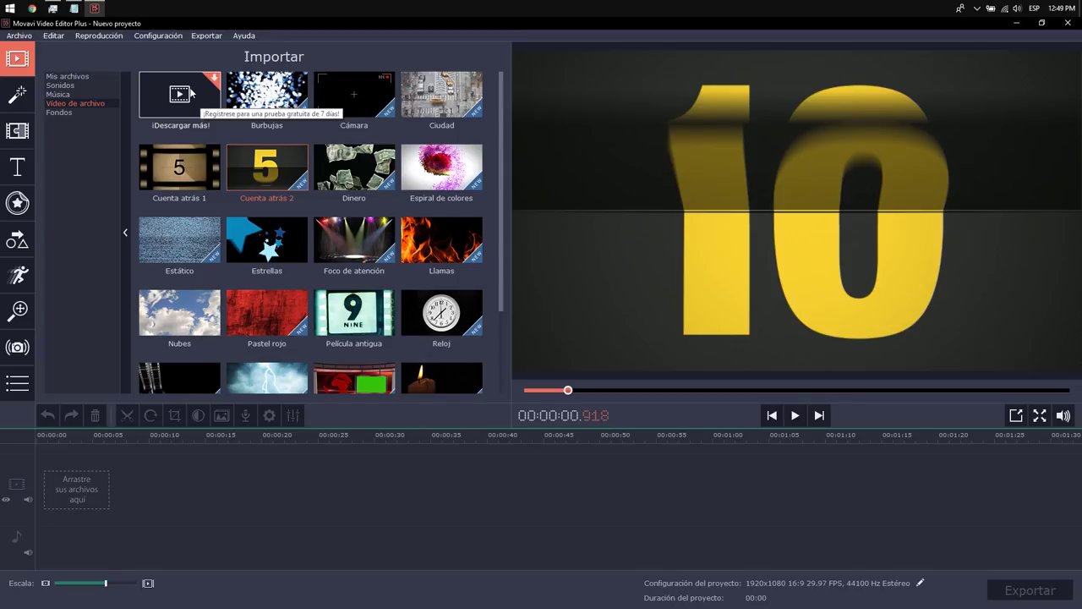
Preview the Pizarra chalkboard background in Fondos, then bring up the Filtros collection.
left_click(97, 111)
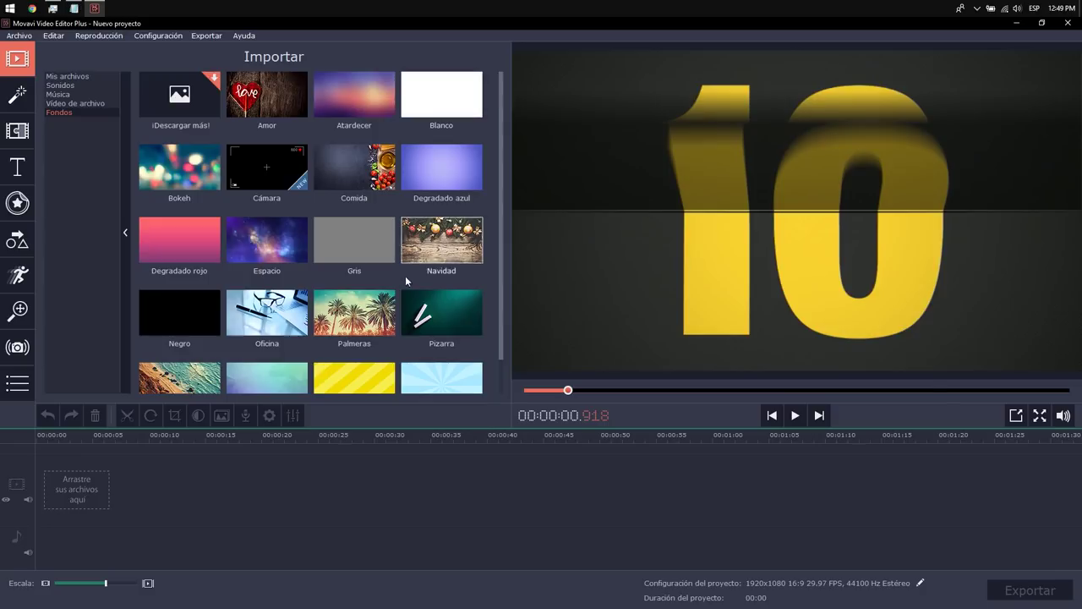
left_click(437, 310)
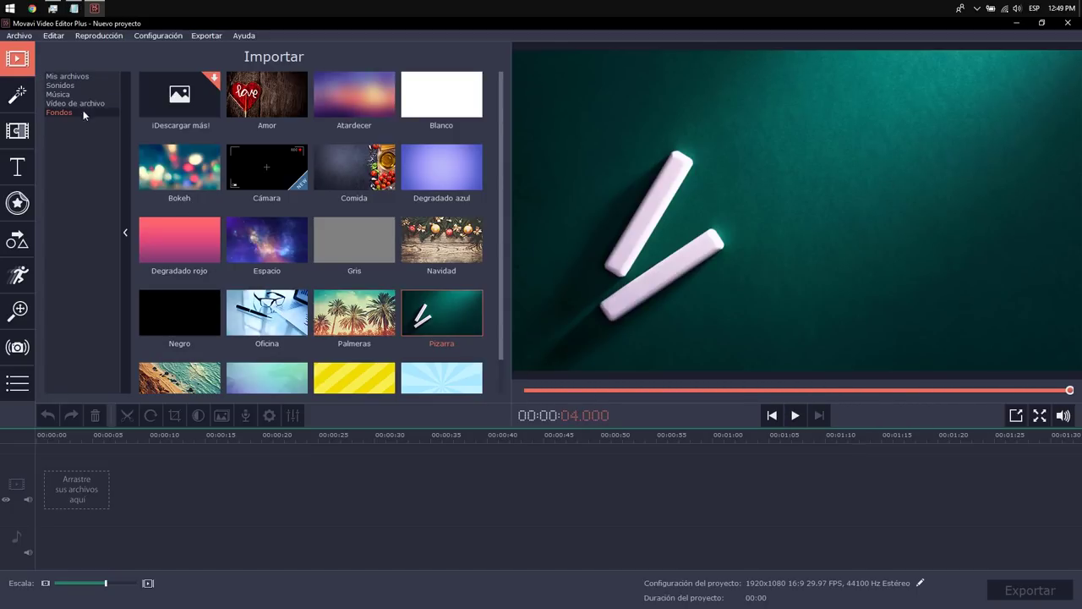
left_click(17, 94)
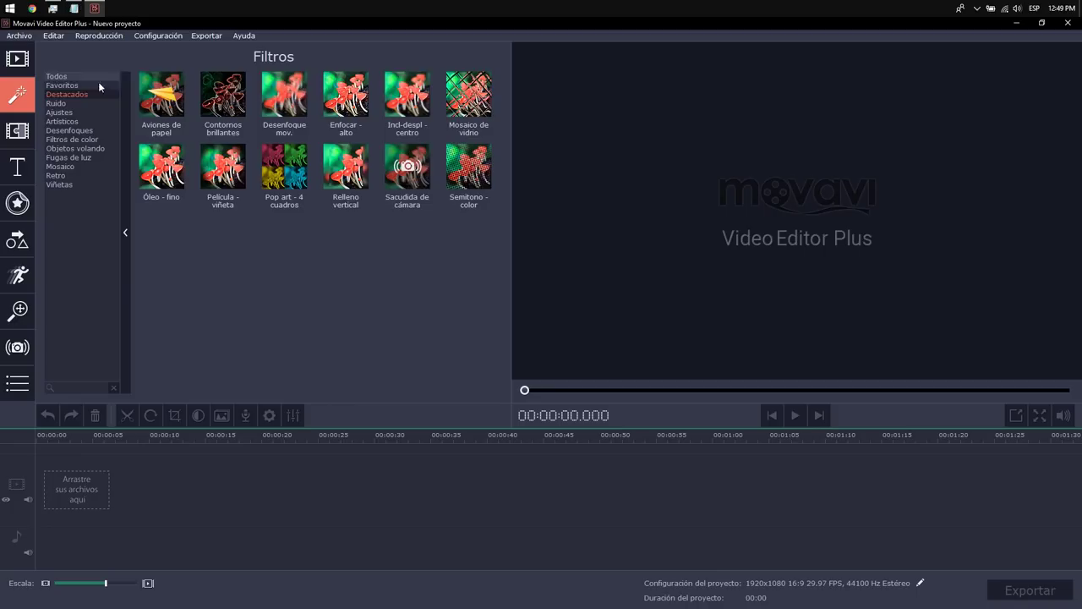
Browse the Transiciones collection's Fundidos group, then switch to the Títulos templates.
left_click(28, 130)
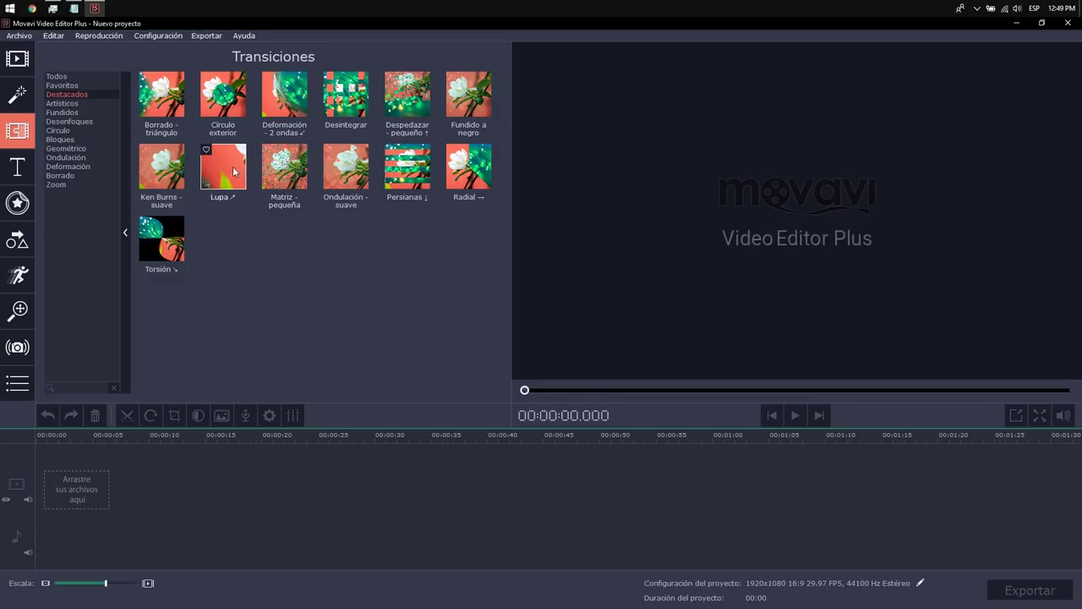
left_click(77, 112)
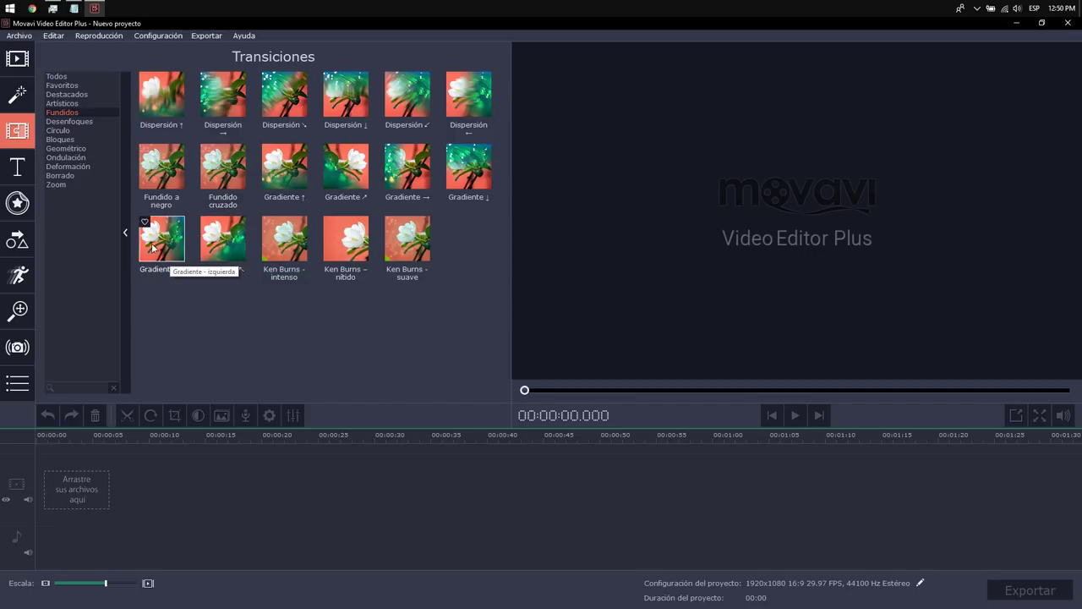
left_click(26, 154)
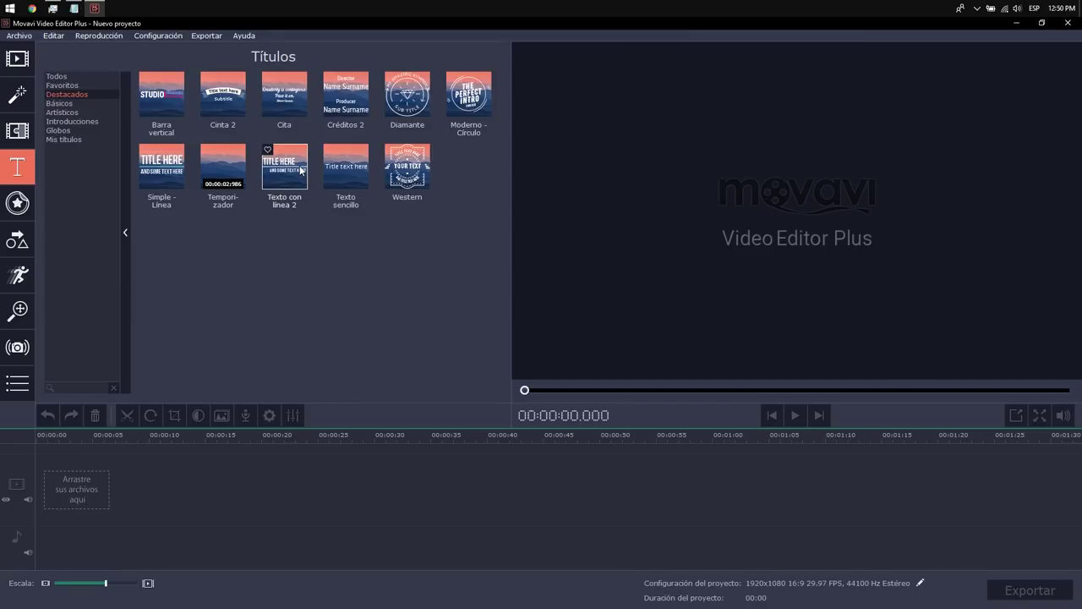
Preview the Barra vertical, Diamante, Corazón and Sol title styles.
left_click(161, 95)
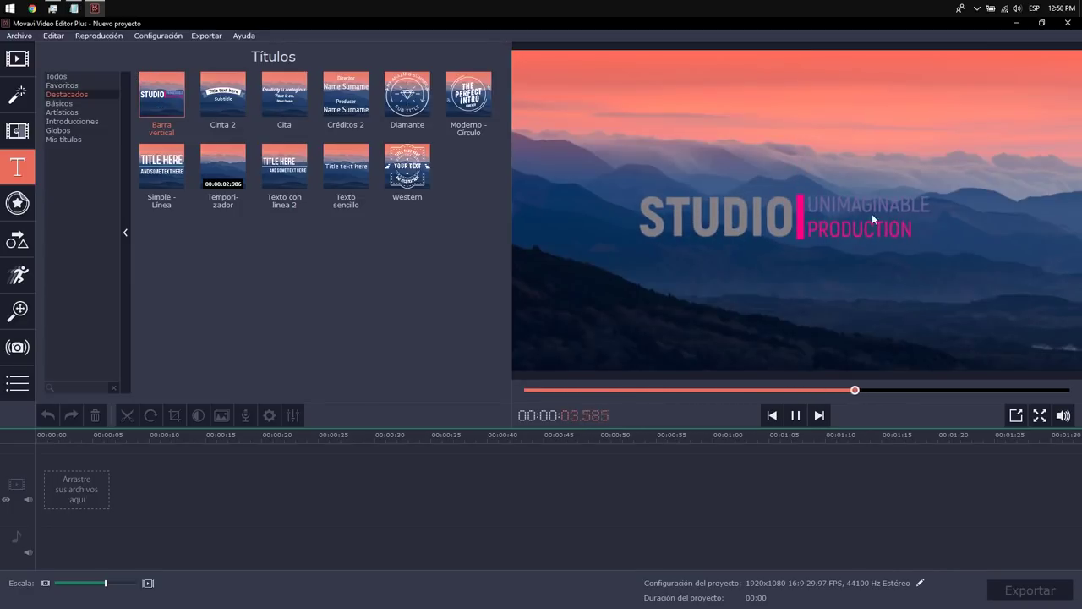
left_click(394, 104)
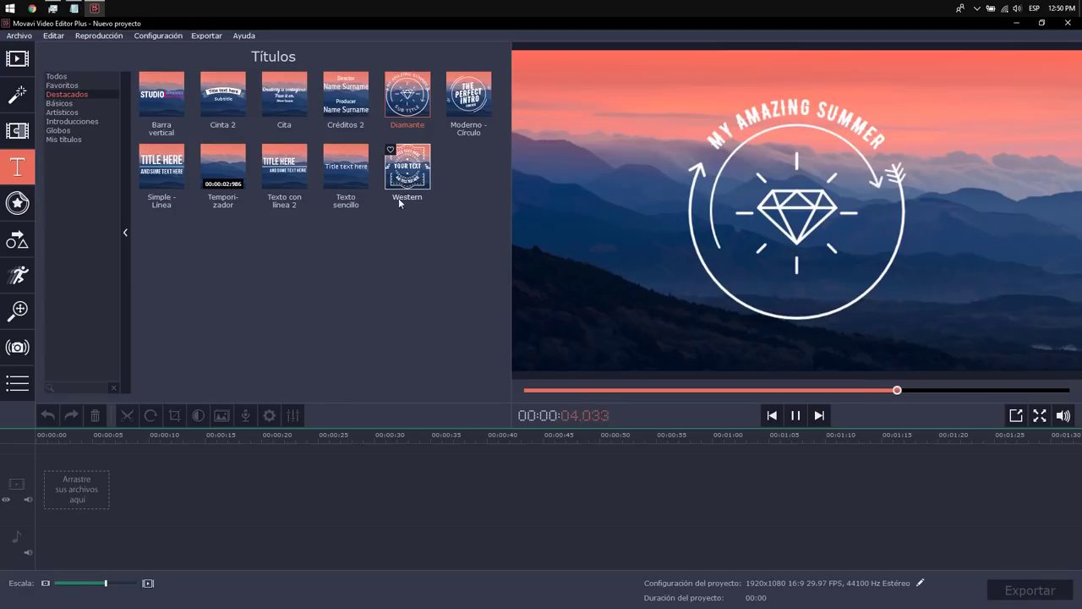
left_click(76, 102)
left_click(76, 111)
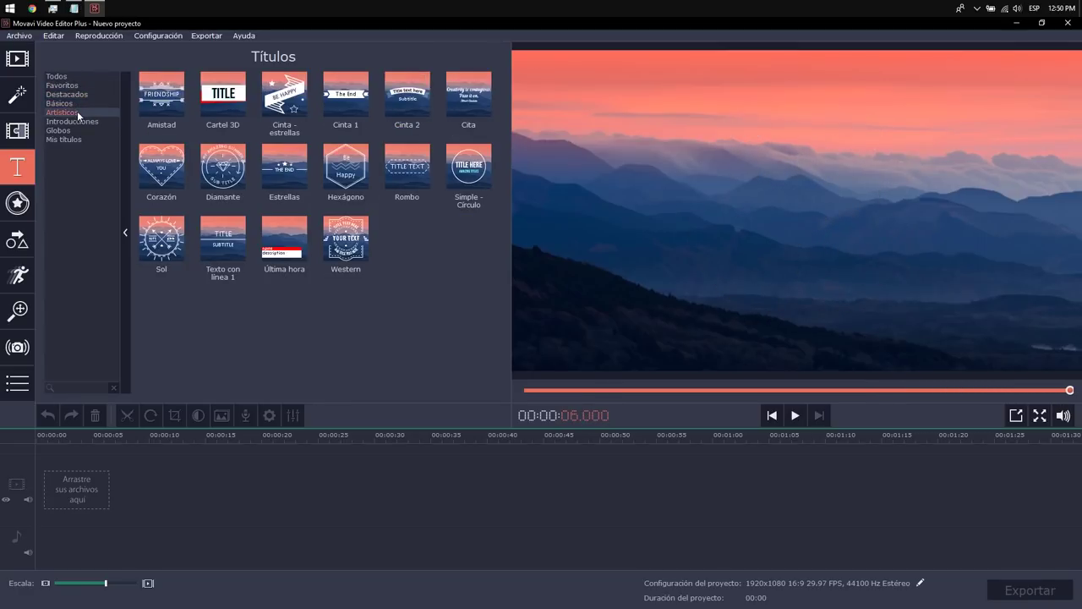
left_click(165, 175)
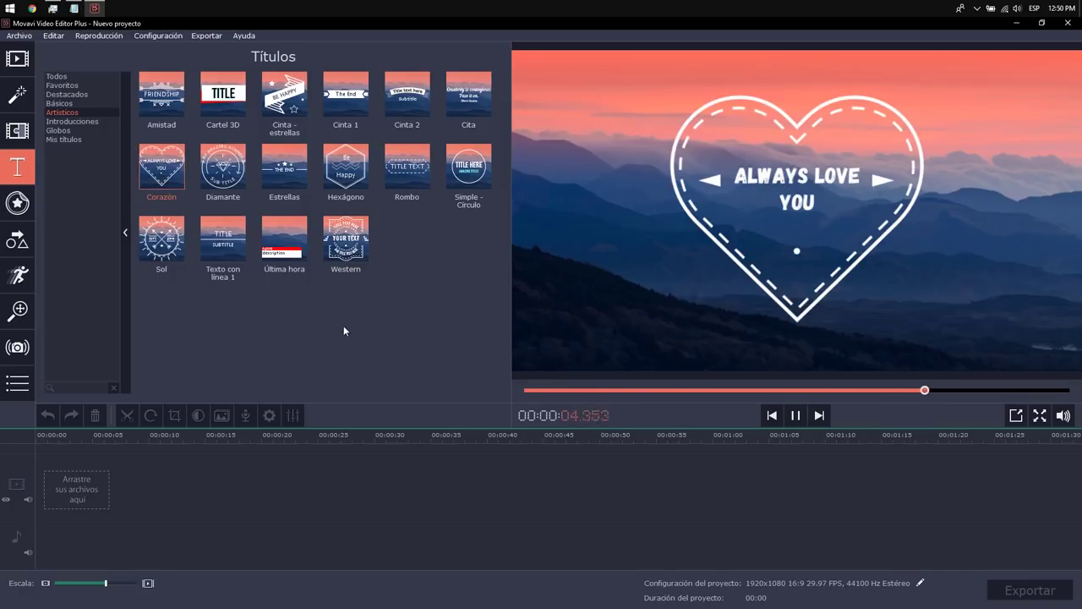
left_click(161, 238)
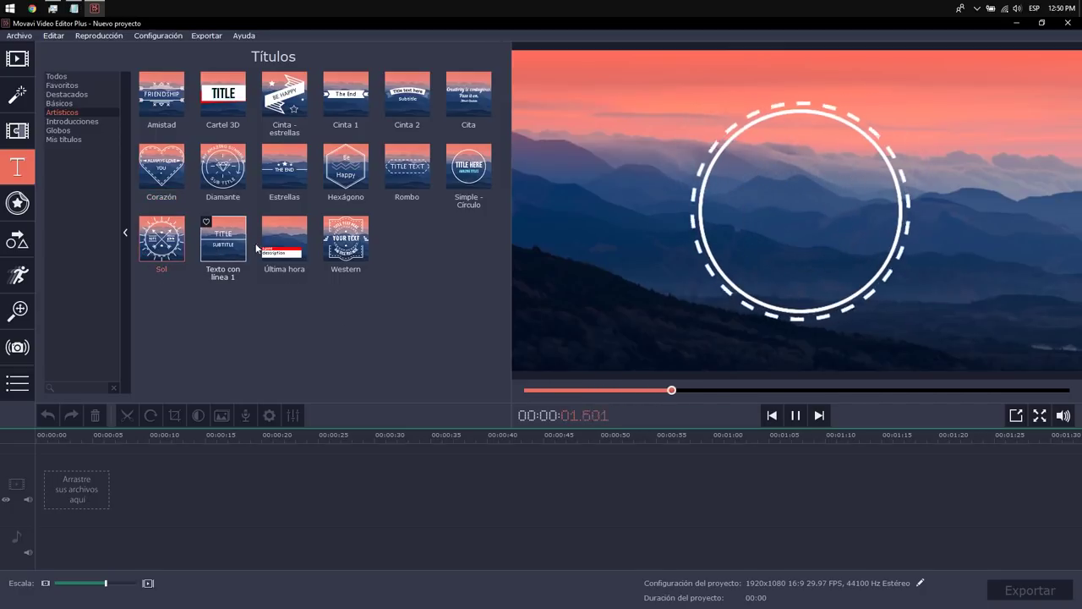
Preview Moderno - Círculo, Globo 2 and Globo idea 1 titles, check Mis títulos, then go to stickers.
left_click(72, 121)
left_click(238, 95)
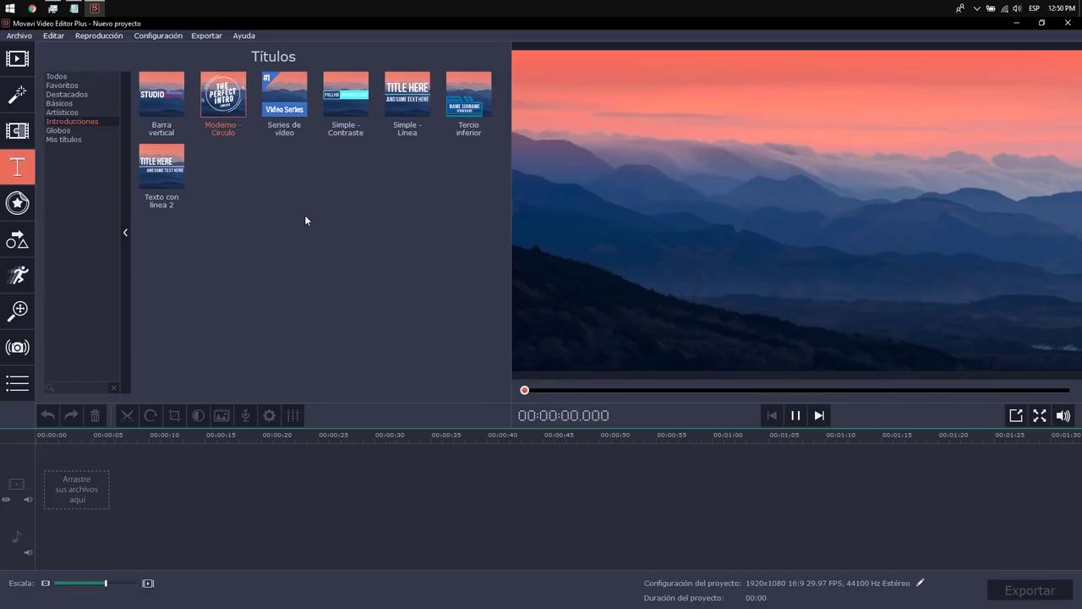
left_click(73, 130)
left_click(219, 98)
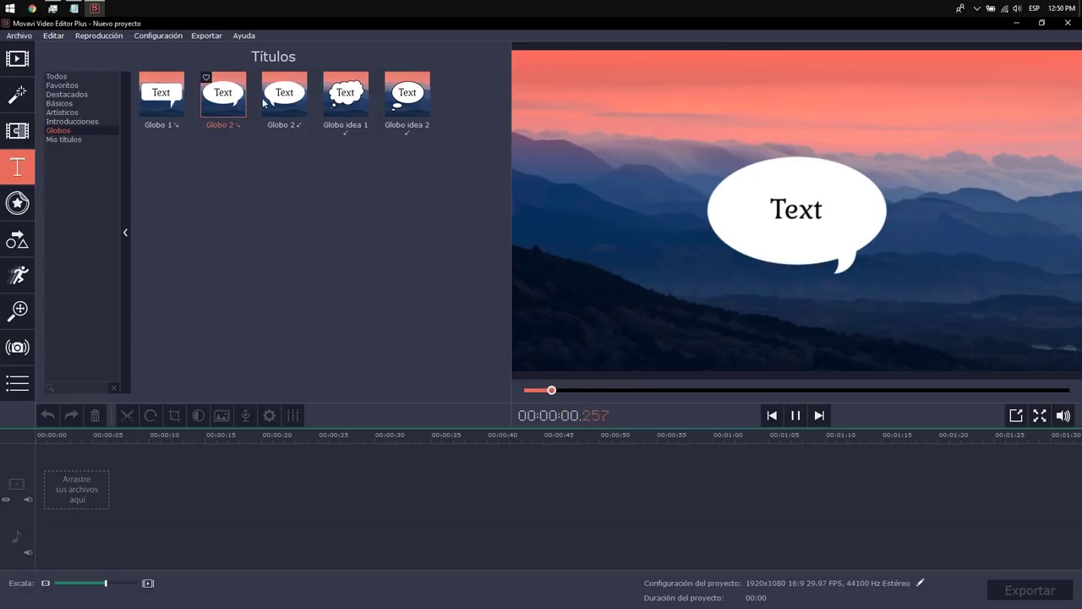
left_click(345, 96)
left_click(83, 136)
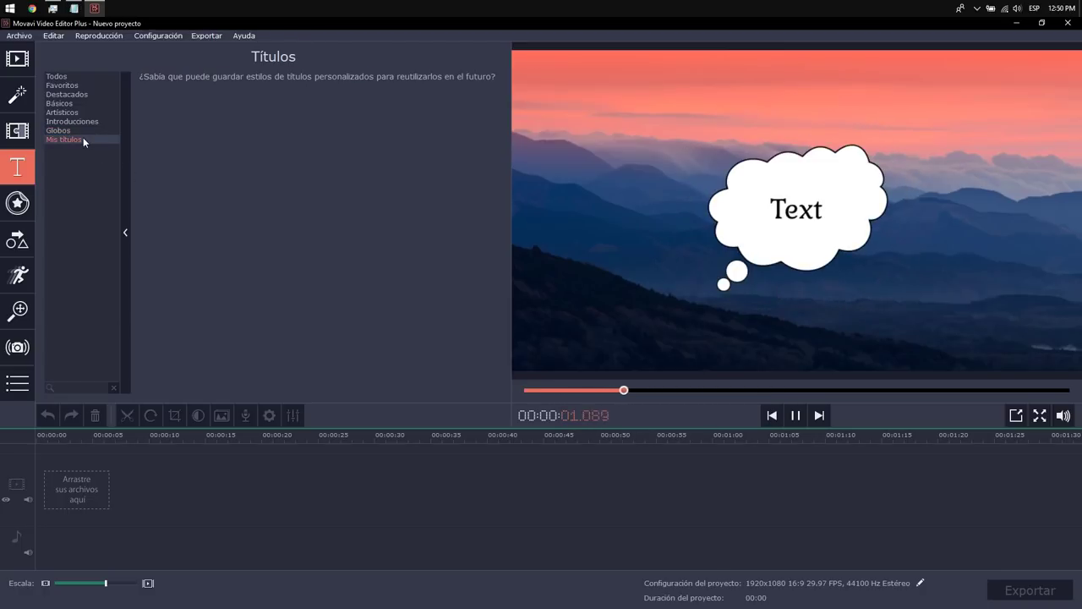
left_click(7, 205)
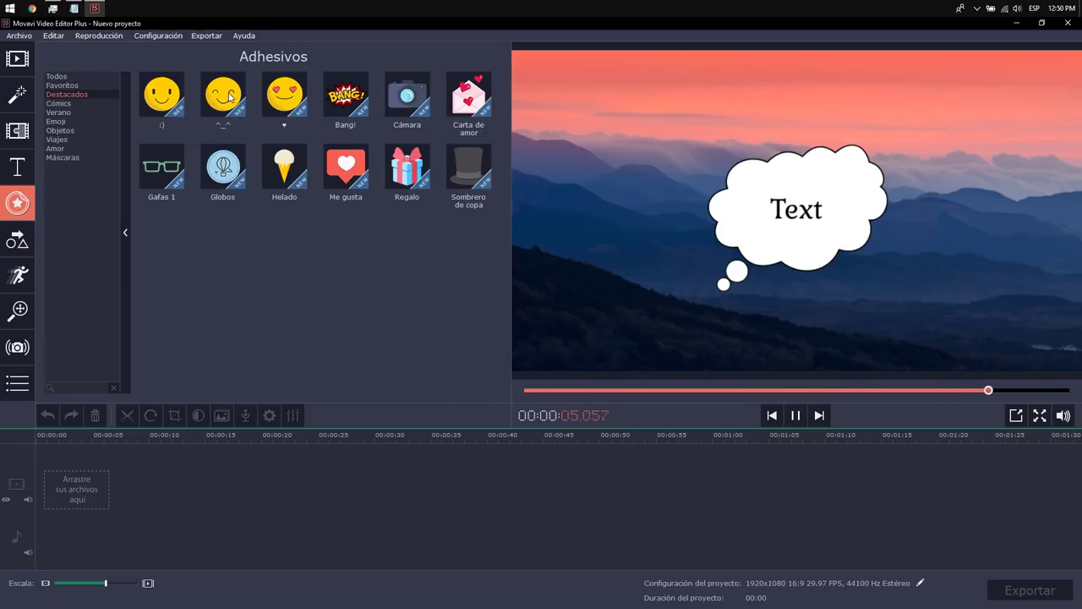
Preview the Cámara sticker and Emoji stickers, then the Flecha degradada and No callouts.
left_click(407, 94)
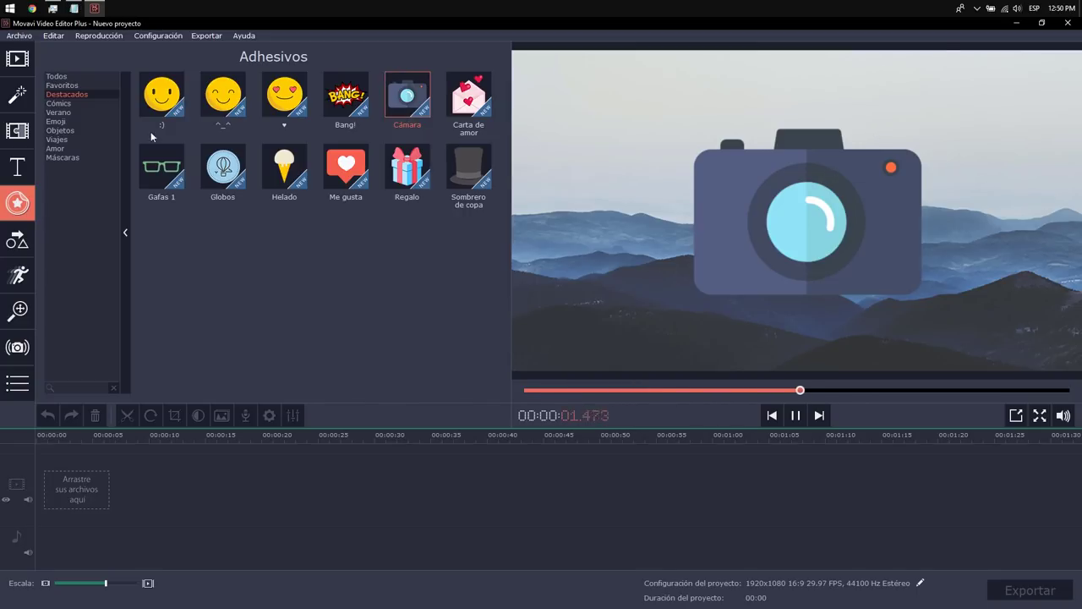
left_click(60, 122)
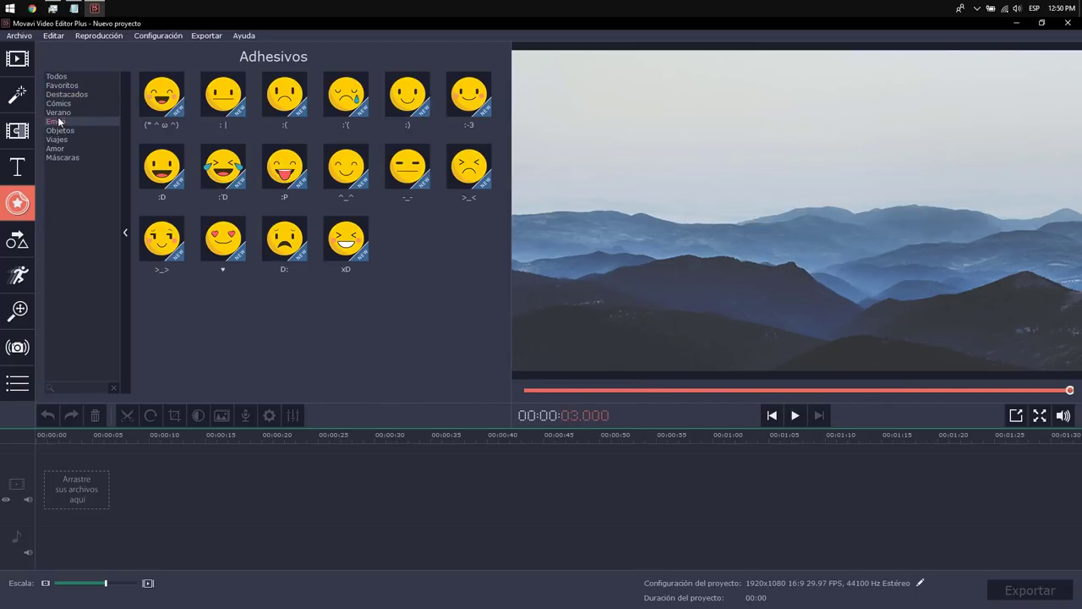
left_click(19, 246)
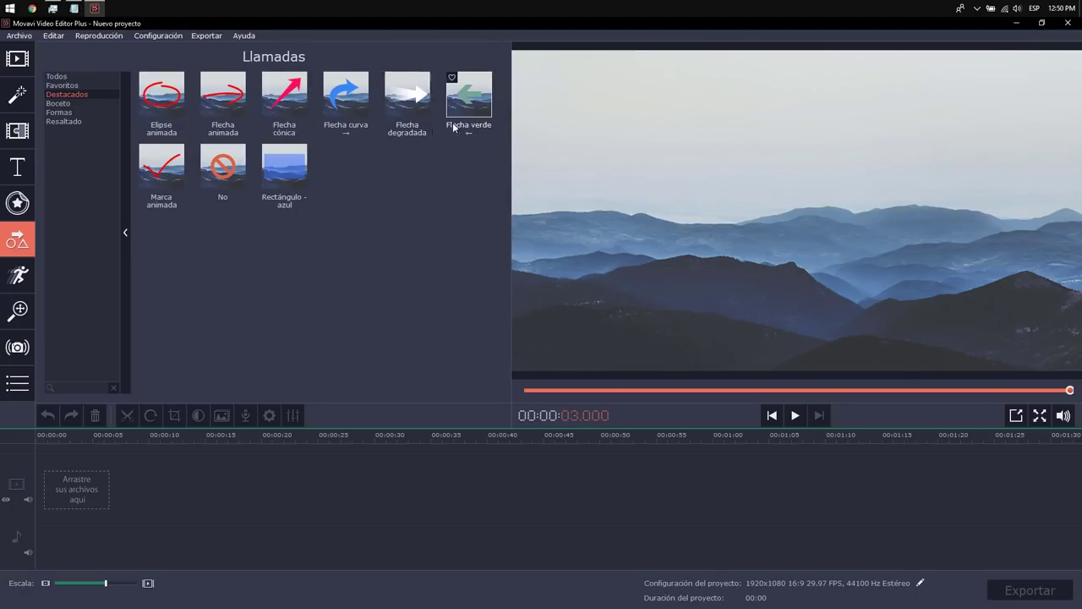
left_click(412, 106)
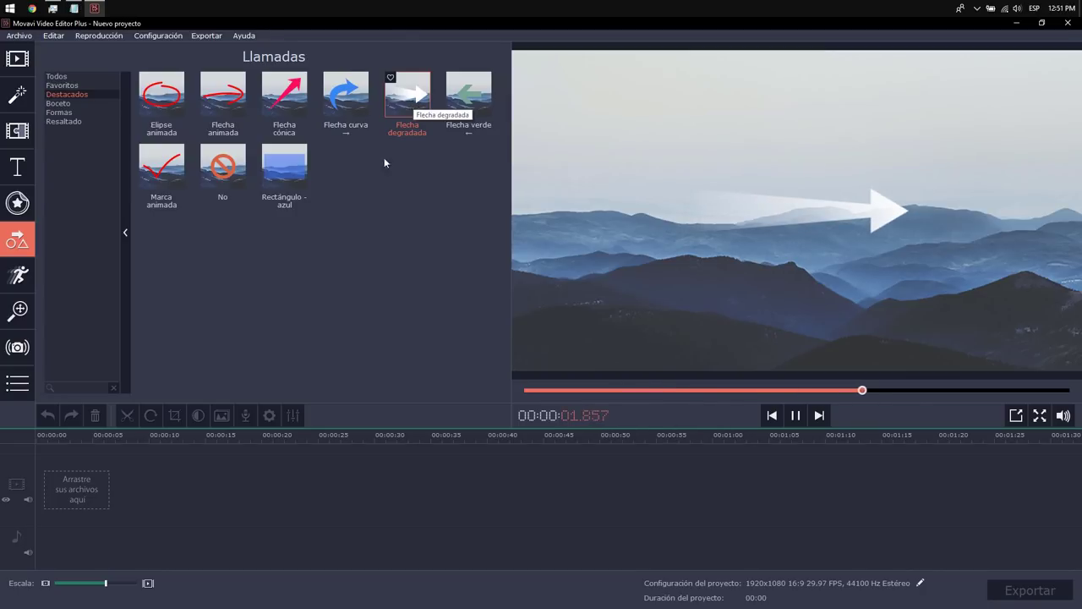
left_click(226, 173)
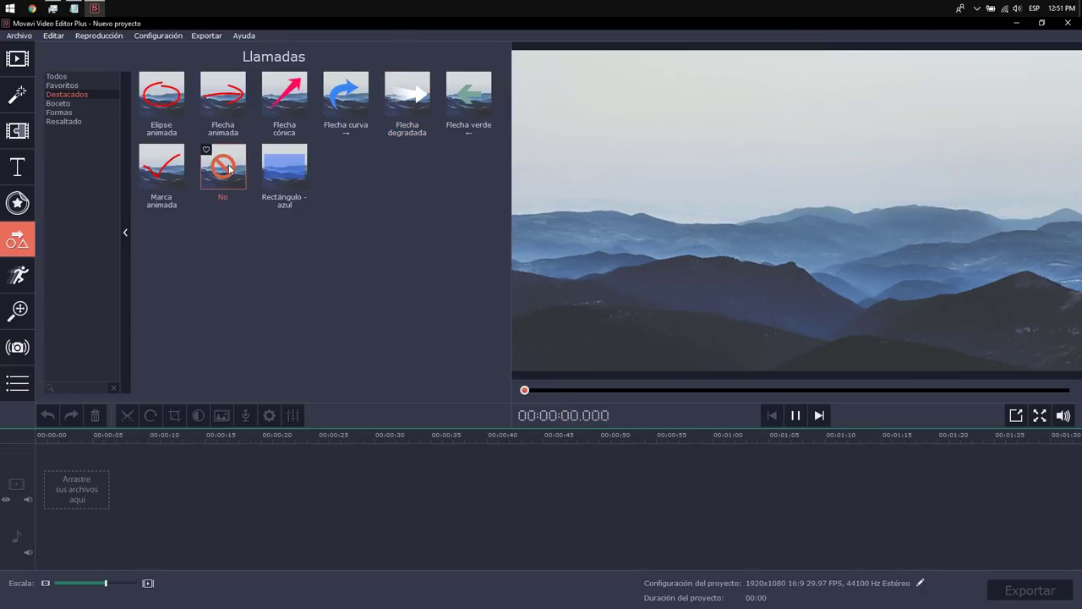
Preview the Elipse animada, curved-arrow shape and Elipse - amarilla callouts, then open Herramientas.
left_click(72, 105)
left_click(267, 100)
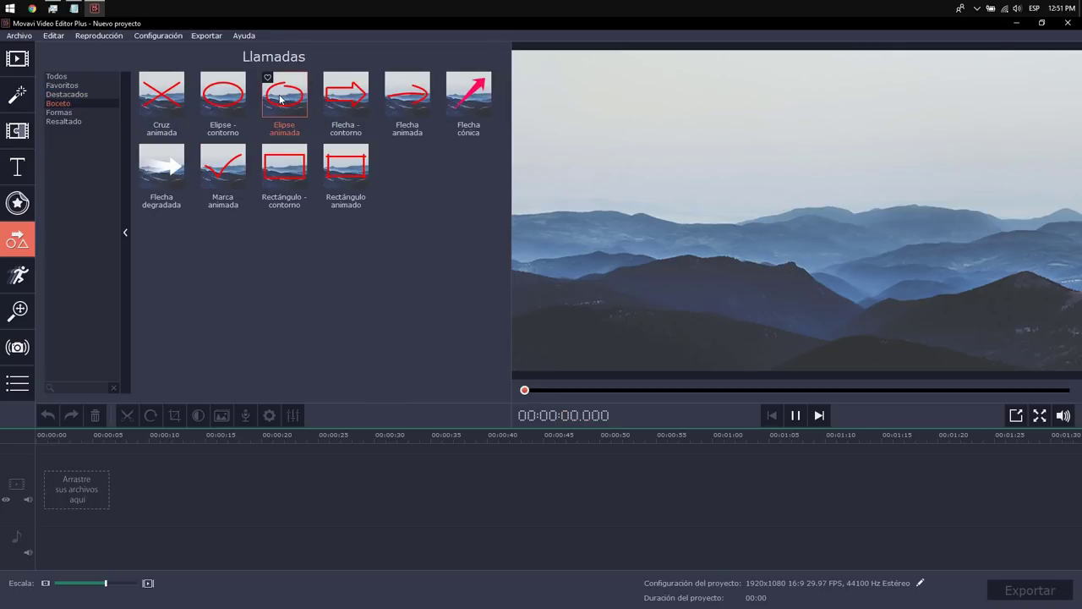
left_click(84, 111)
left_click(212, 155)
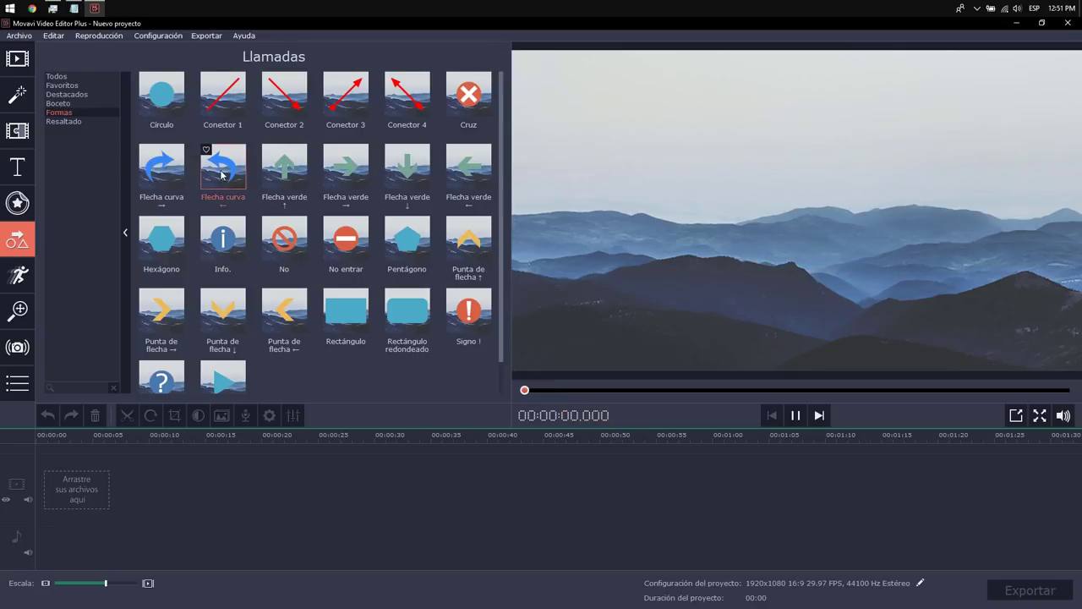
left_click(64, 123)
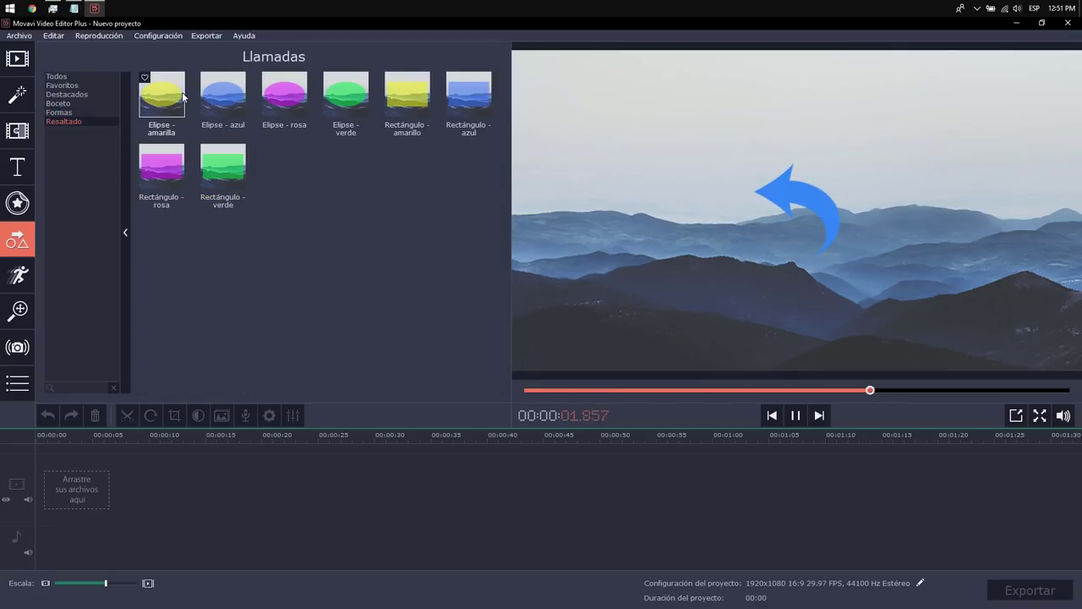
left_click(166, 97)
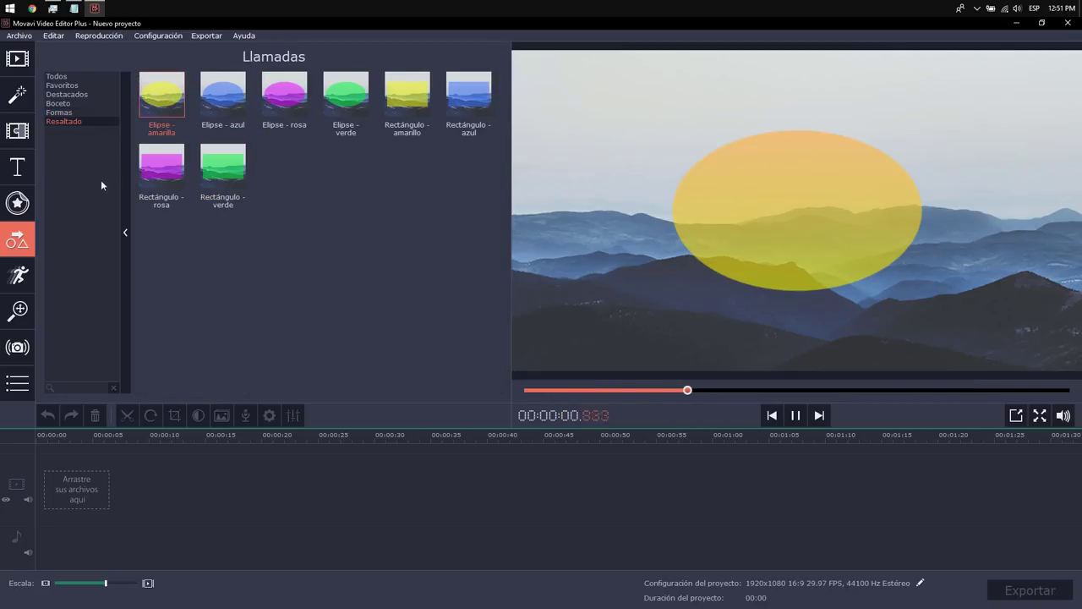
left_click(19, 273)
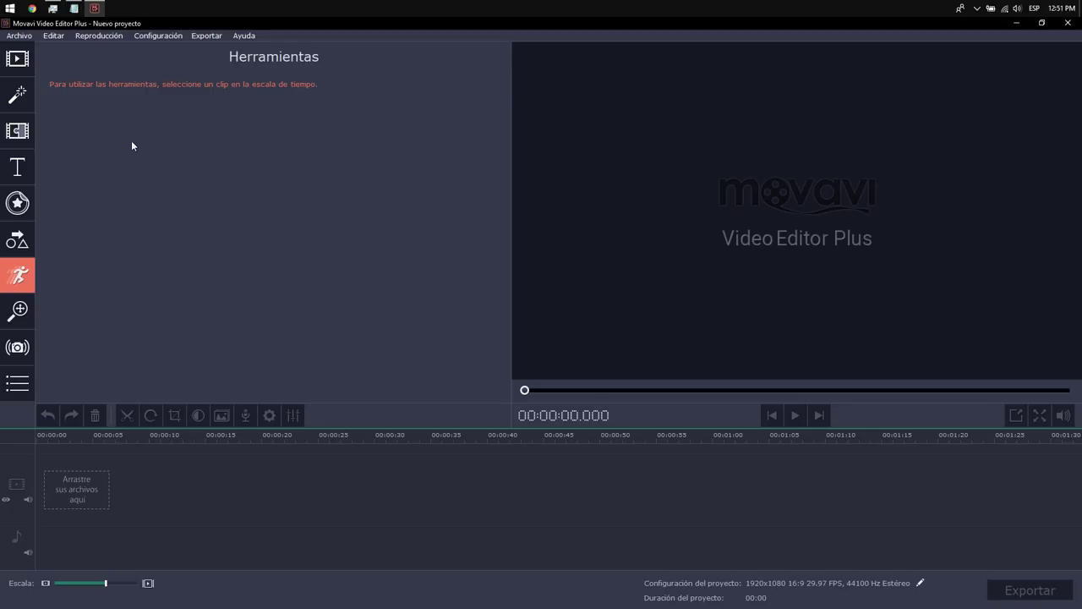
Check the stabilization tools, then show the extra tools Resaltar y esconder and Clave de croma.
left_click(19, 348)
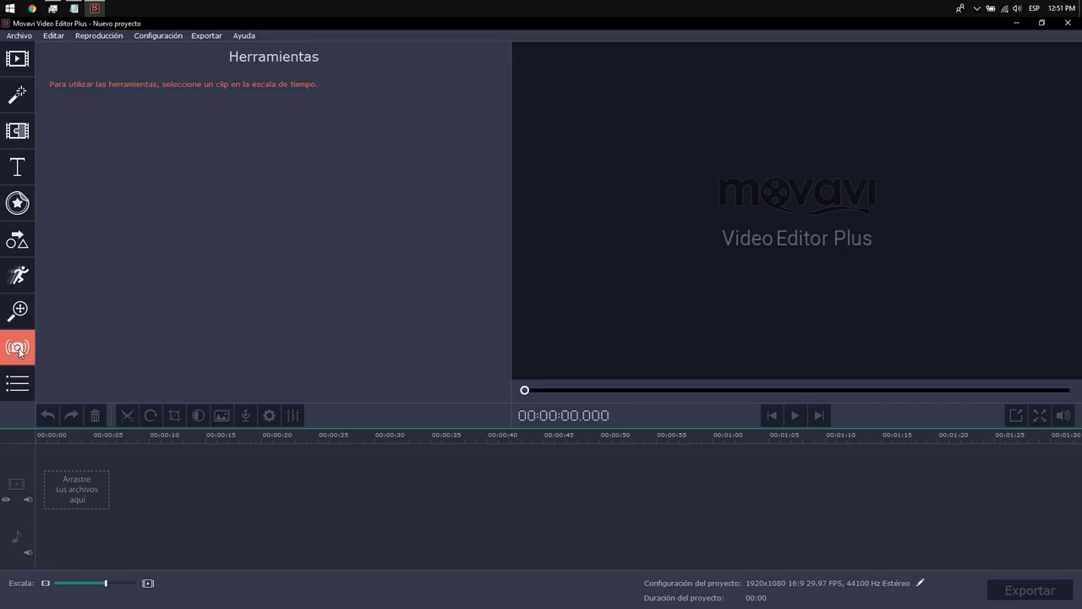
left_click(22, 386)
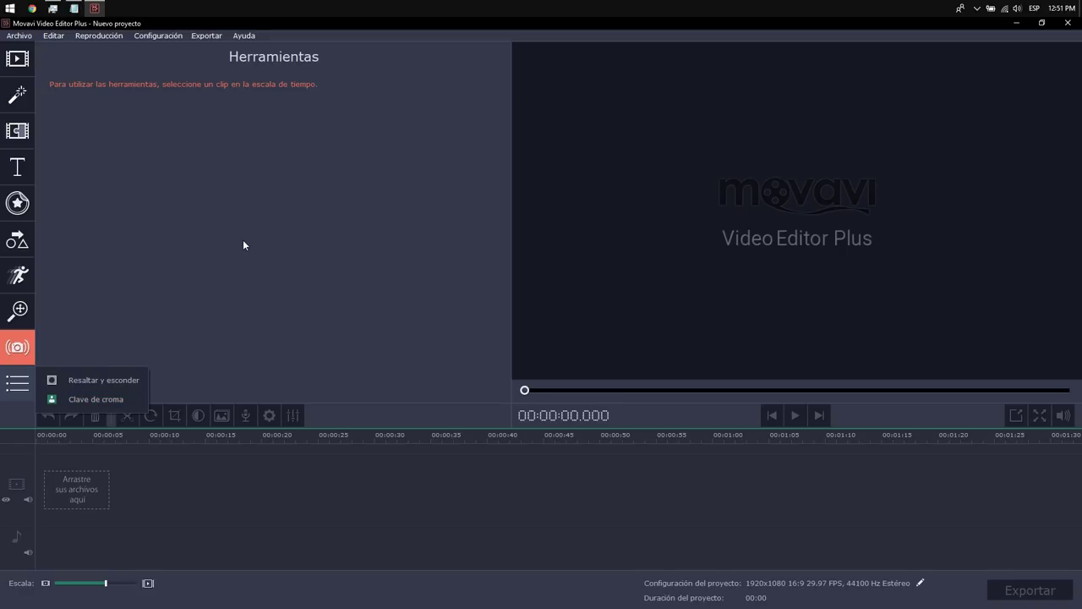
Close the extra tools flyout with Esc.
key("Escape")
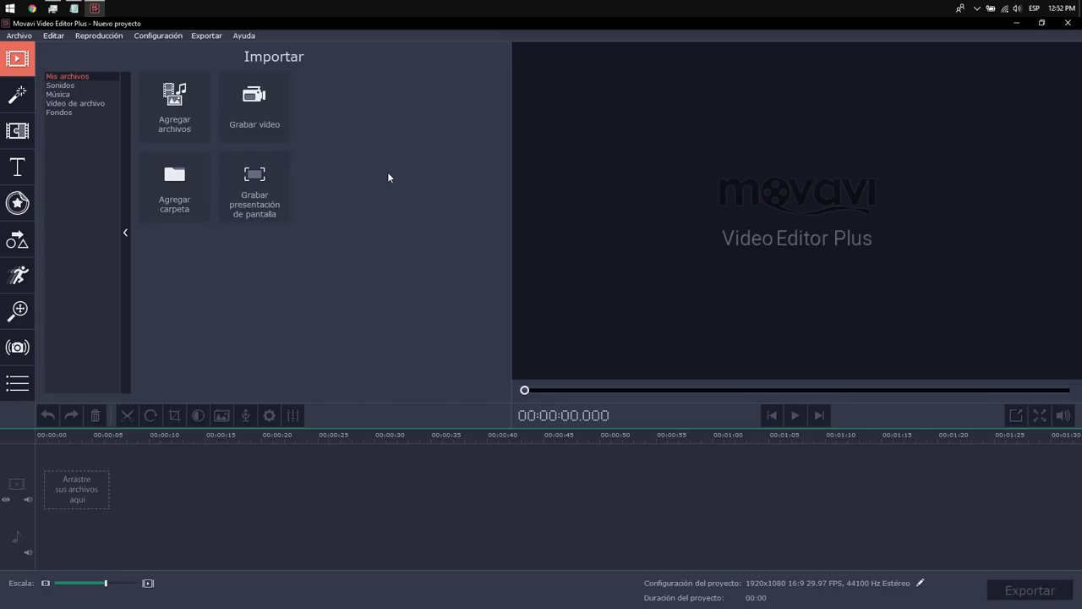
Import the Cool B-Roll clip and the MVI_1099 to MVI_3499 .MOV files from Contenido video promocional.
left_click(187, 120)
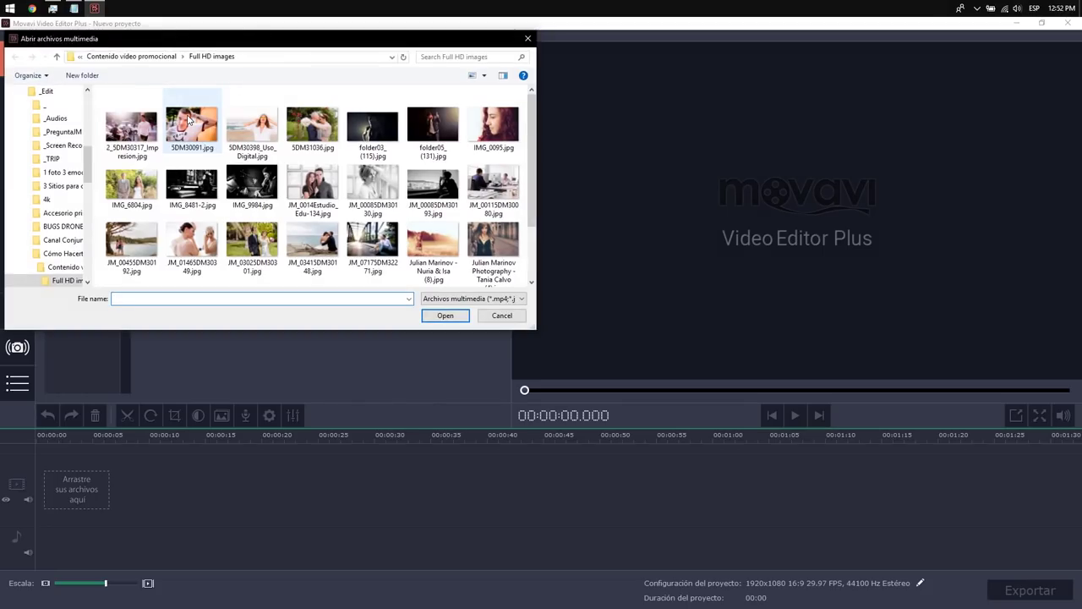
left_click(165, 57)
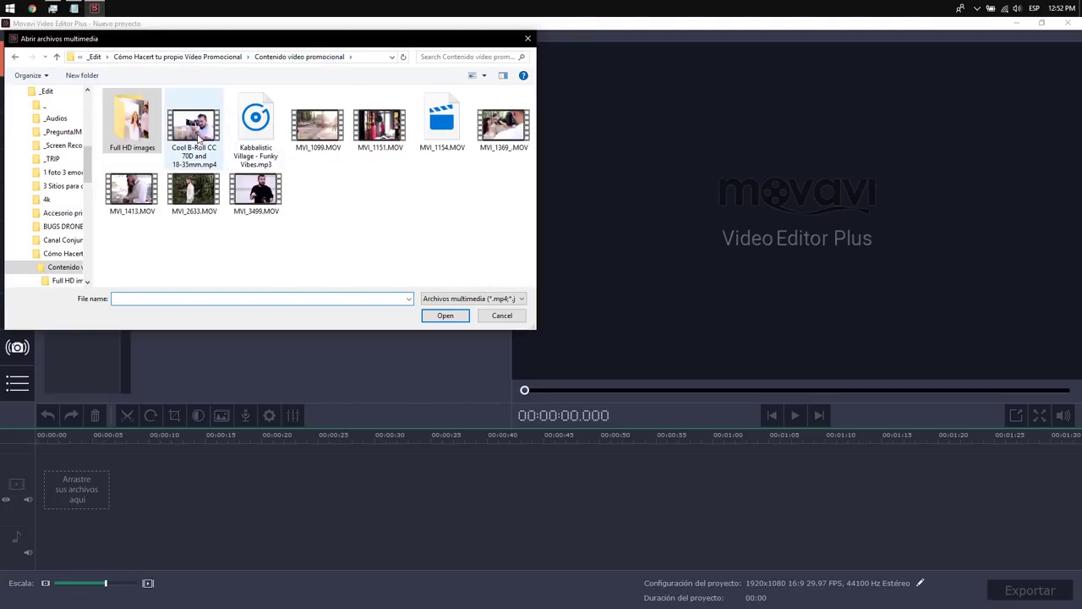
left_click(263, 194)
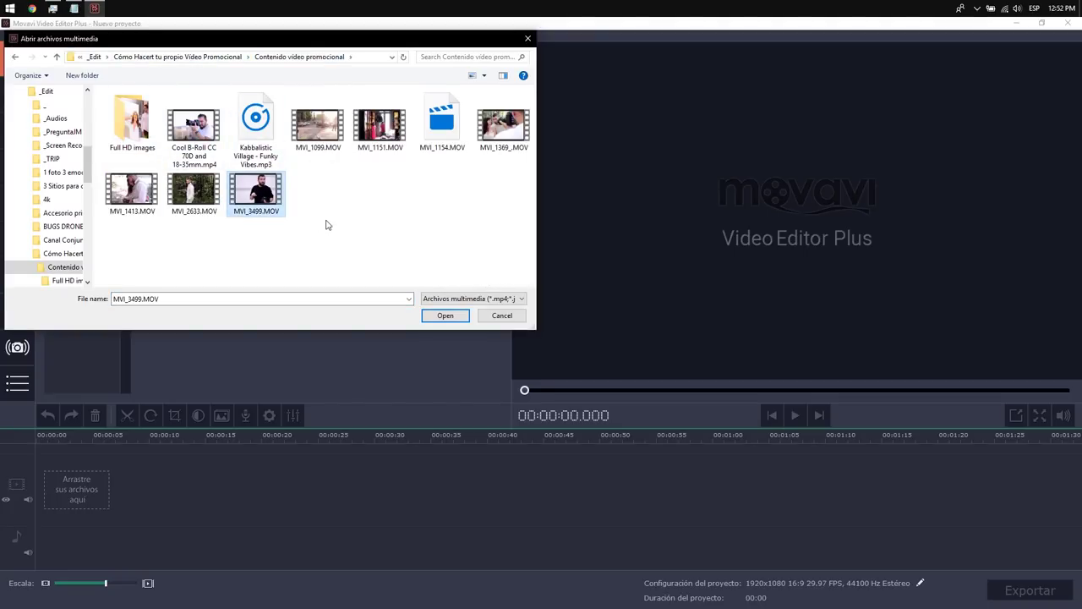
left_click(193, 193, "ctrl")
left_click(132, 191, "ctrl")
left_click(193, 127, "ctrl")
left_click(318, 127, "ctrl")
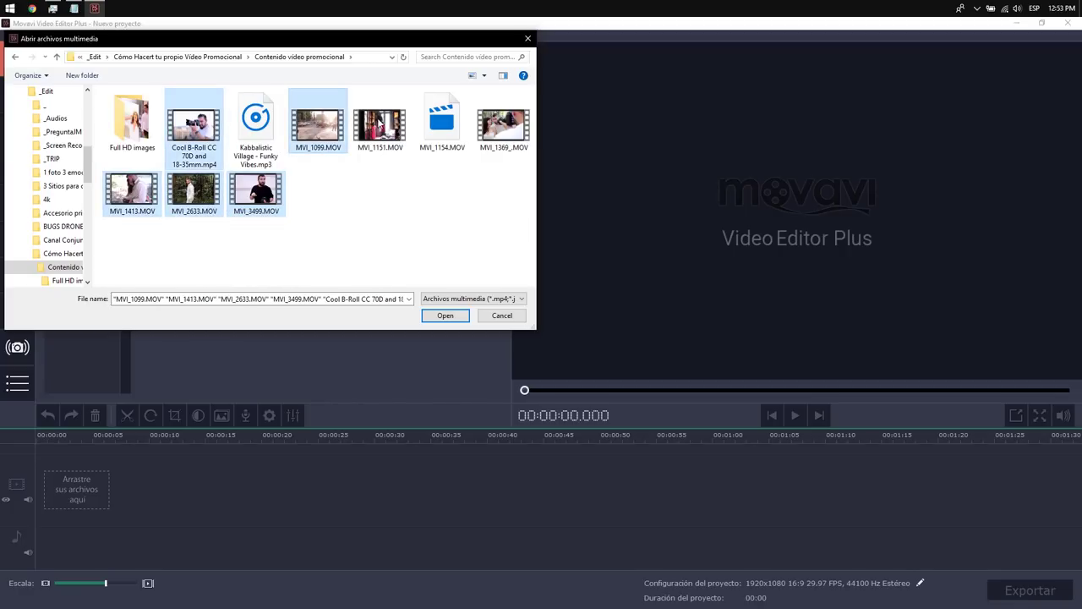
left_click(380, 125, "ctrl")
left_click(504, 127, "ctrl")
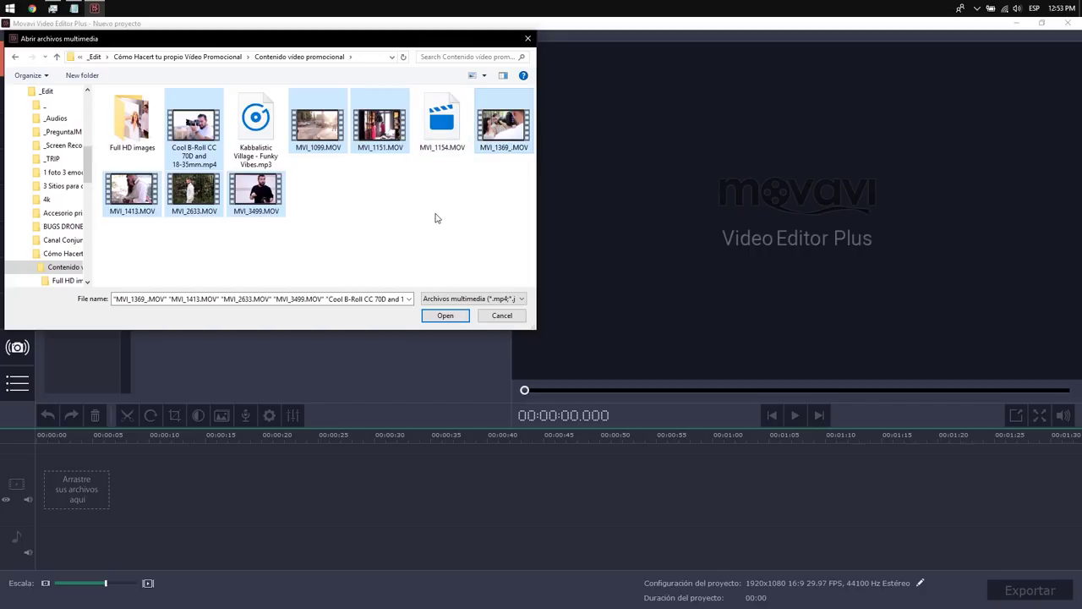
left_click(441, 125, "ctrl")
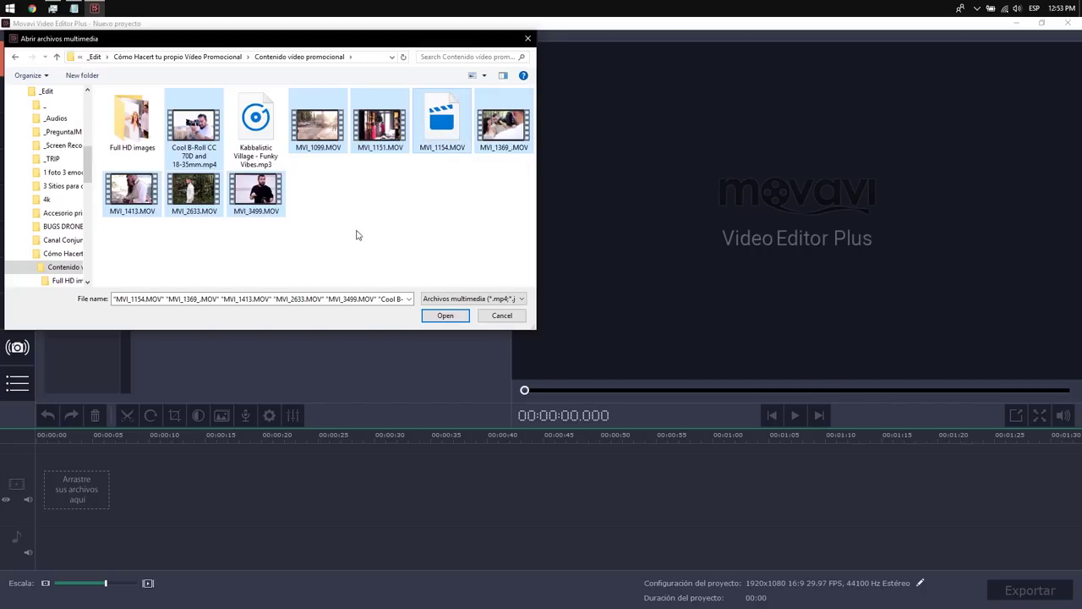
left_click(428, 316)
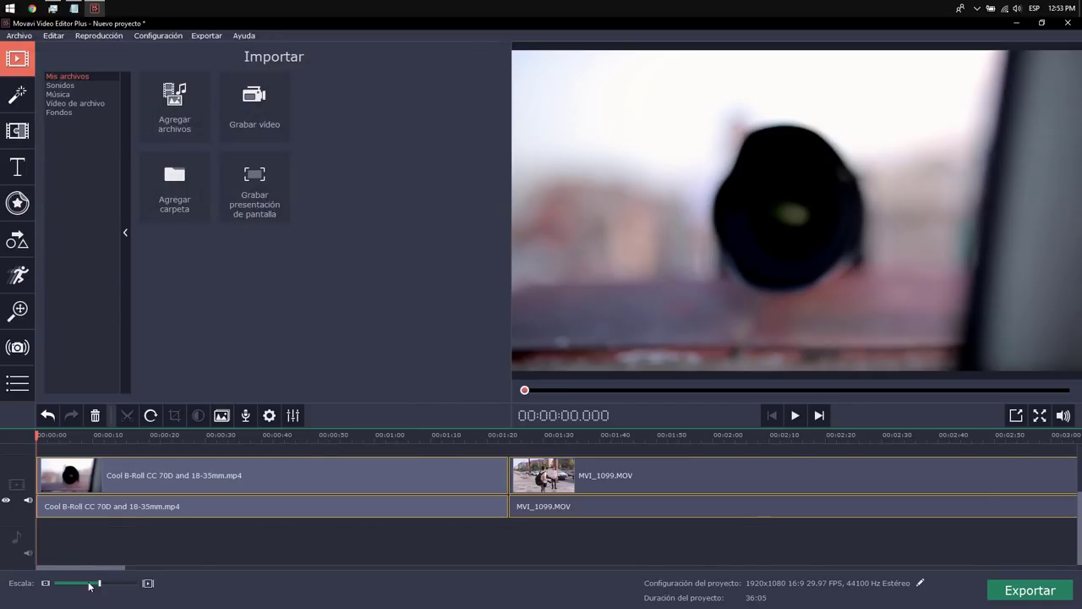
Move the other clips after MVI_3499 so it starts the timeline, then open Agregar archivos.
left_click_drag(98, 583, 80, 584)
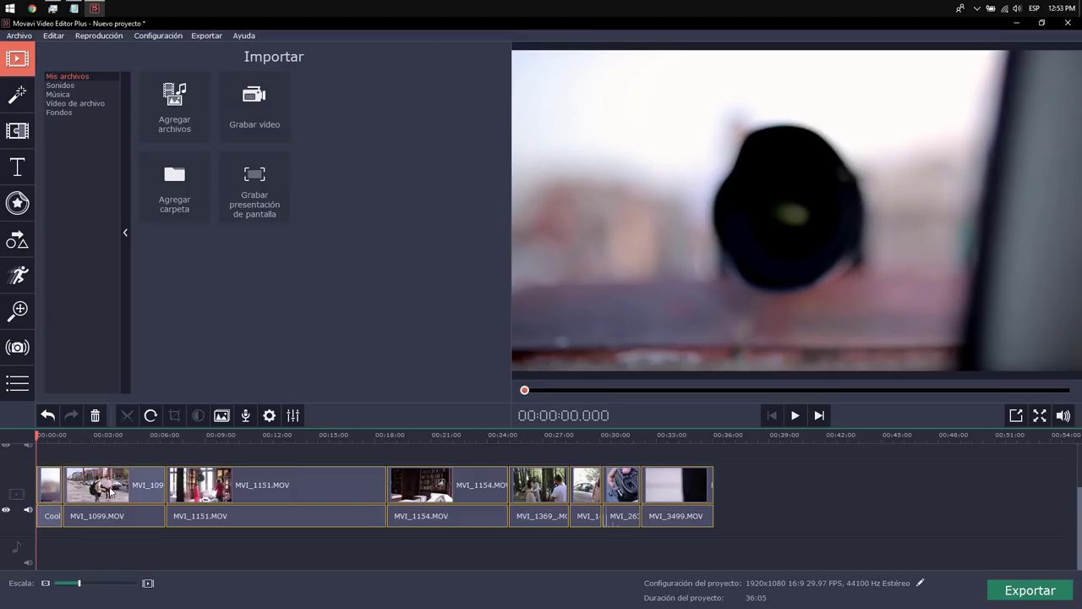
left_click_drag(621, 549, 40, 468)
left_click_drag(170, 507, 641, 492)
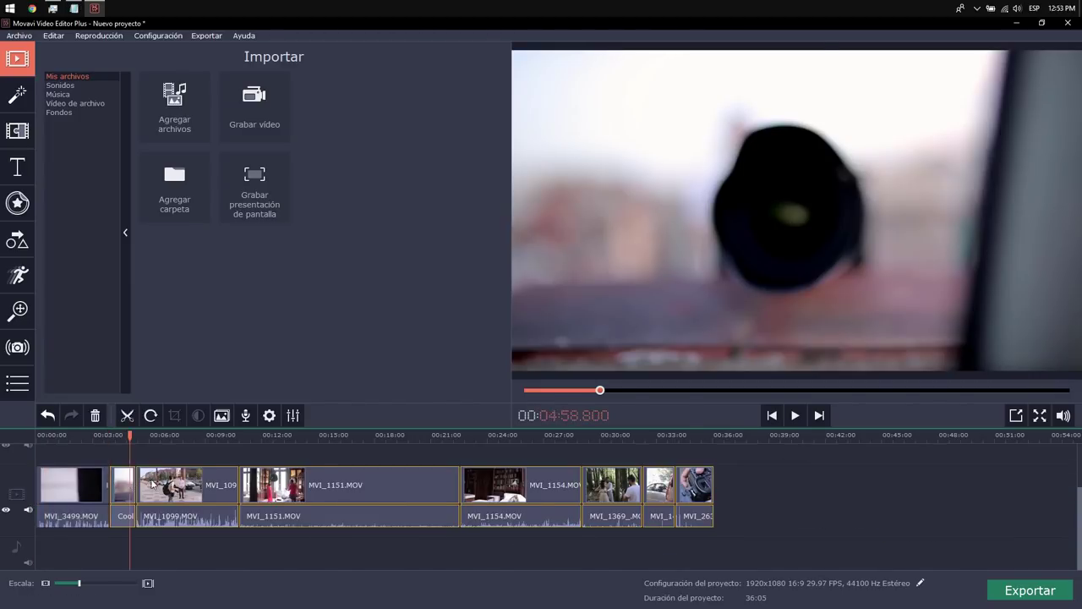
left_click(74, 490)
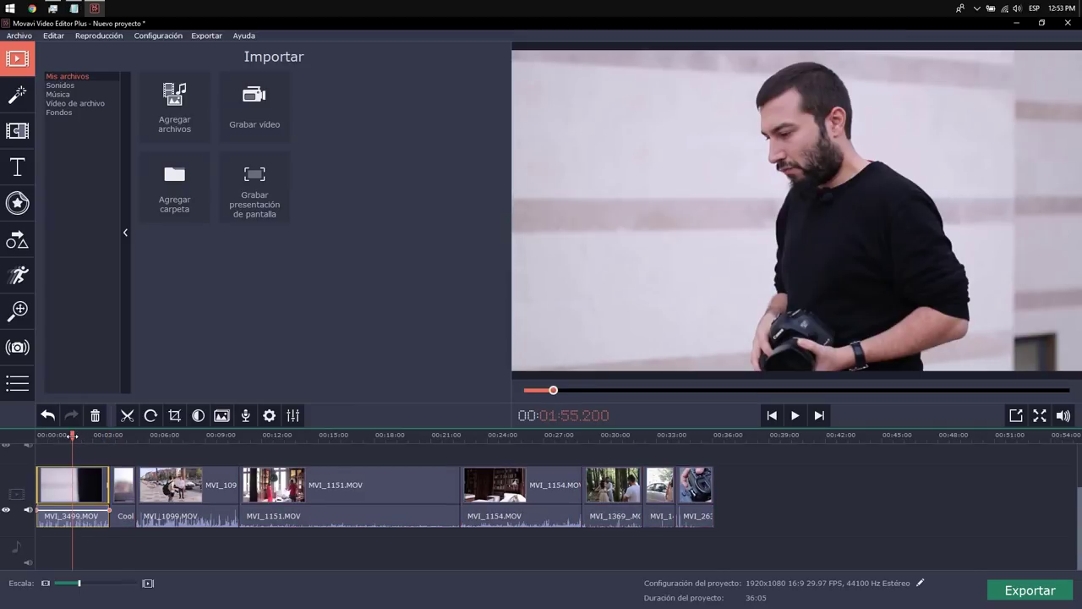
left_click_drag(68, 434, 28, 435)
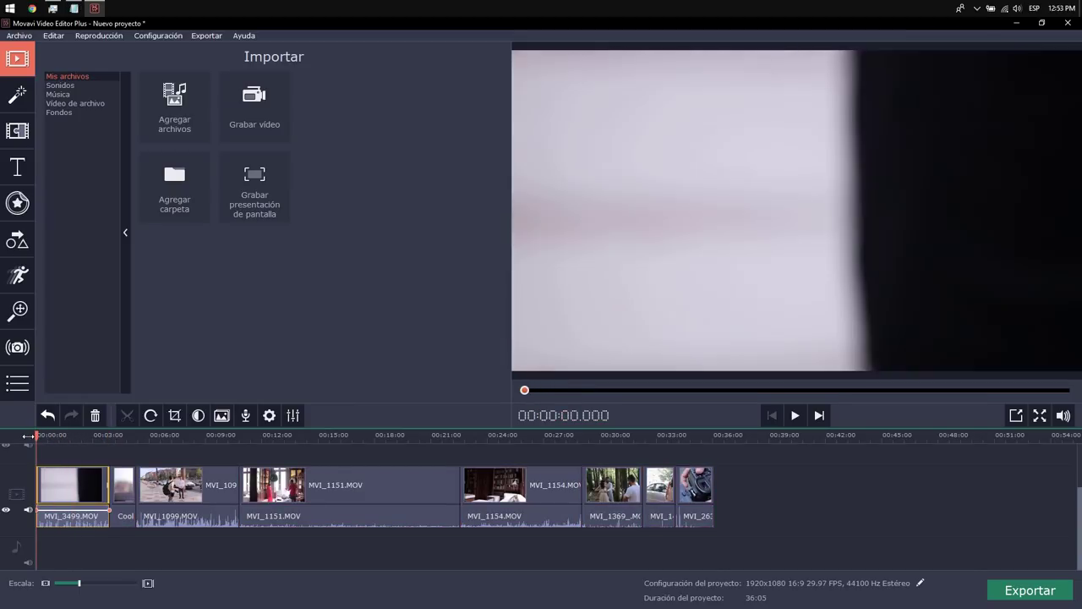
left_click(174, 105)
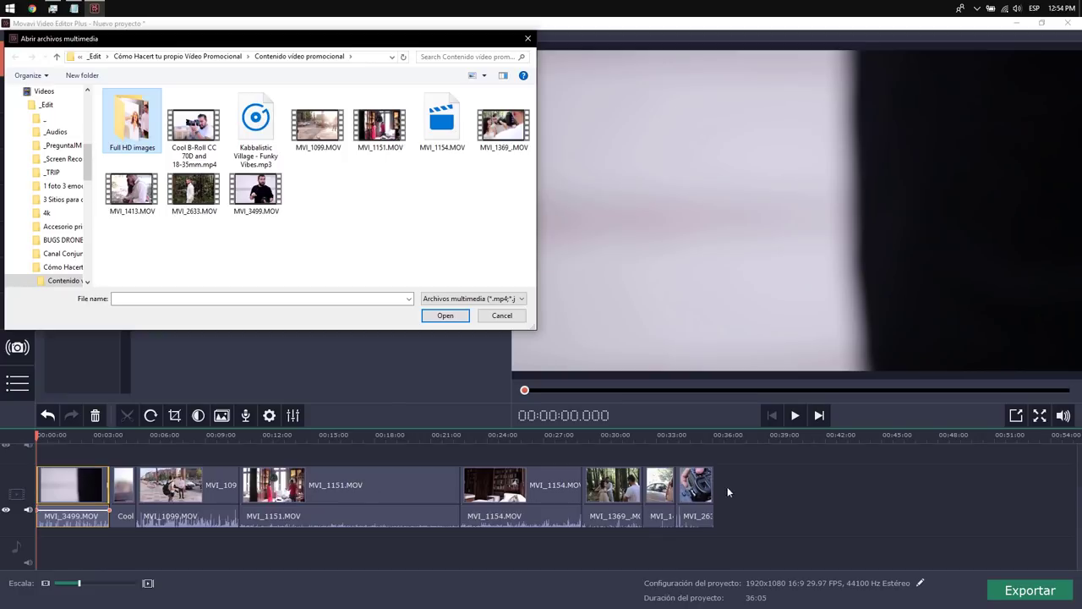
Cancel the Abrir archivos multimedia dialog, returning to the Importar panel.
left_click(501, 316)
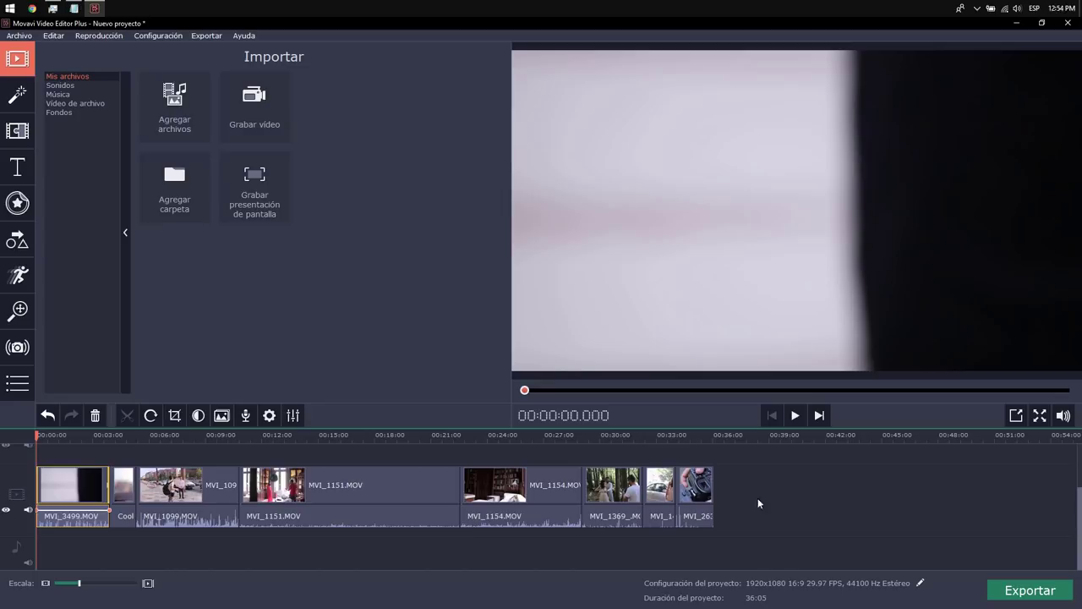
left_click_drag(80, 583, 95, 582)
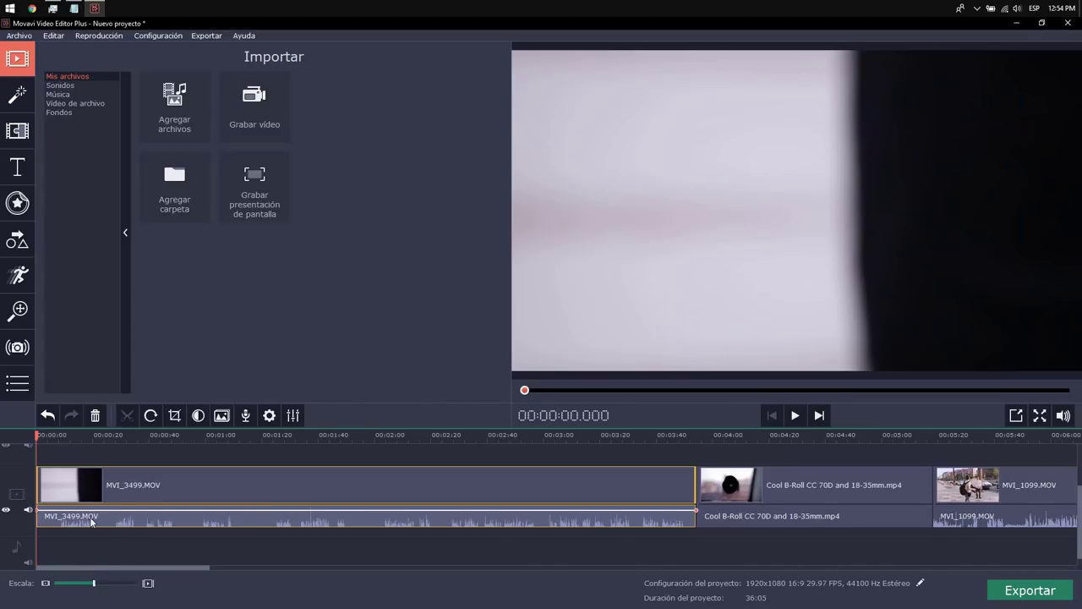
left_click(297, 520)
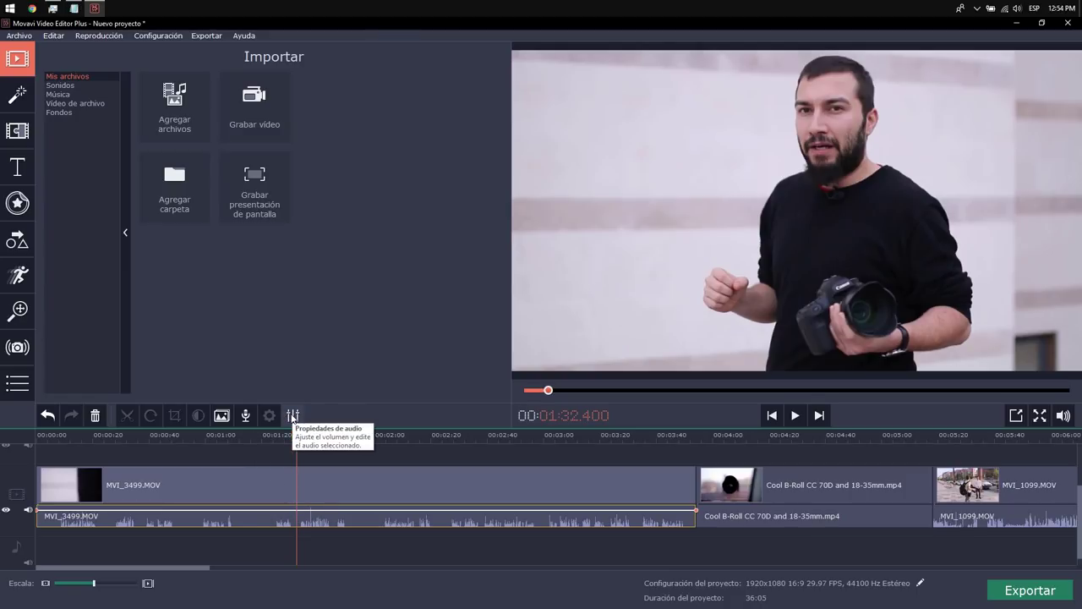
Raise the MVI_3499.MOV clip's volume to 145% in Audio Properties.
left_click(293, 415)
left_click_drag(166, 106, 177, 100)
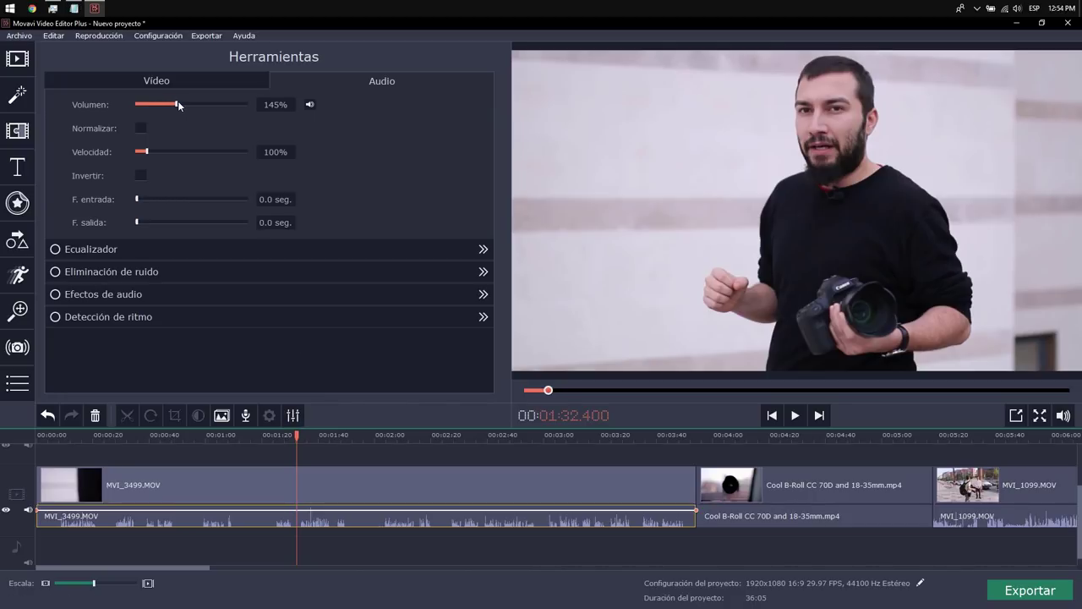
left_click(337, 546)
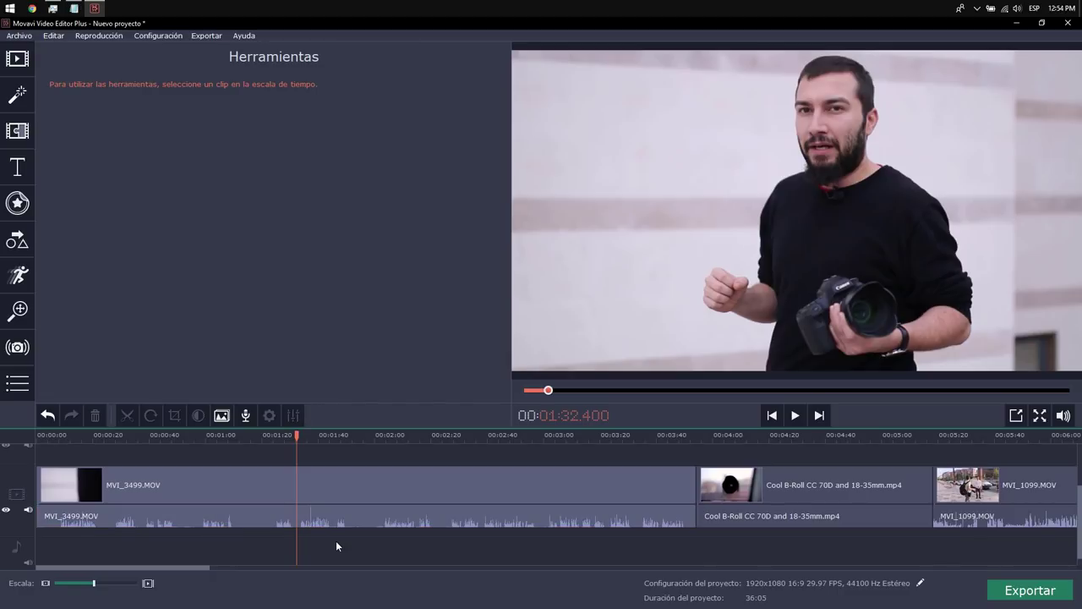
Play the clip from 00:08 with the timeline zoomed in to seconds.
left_click(138, 437)
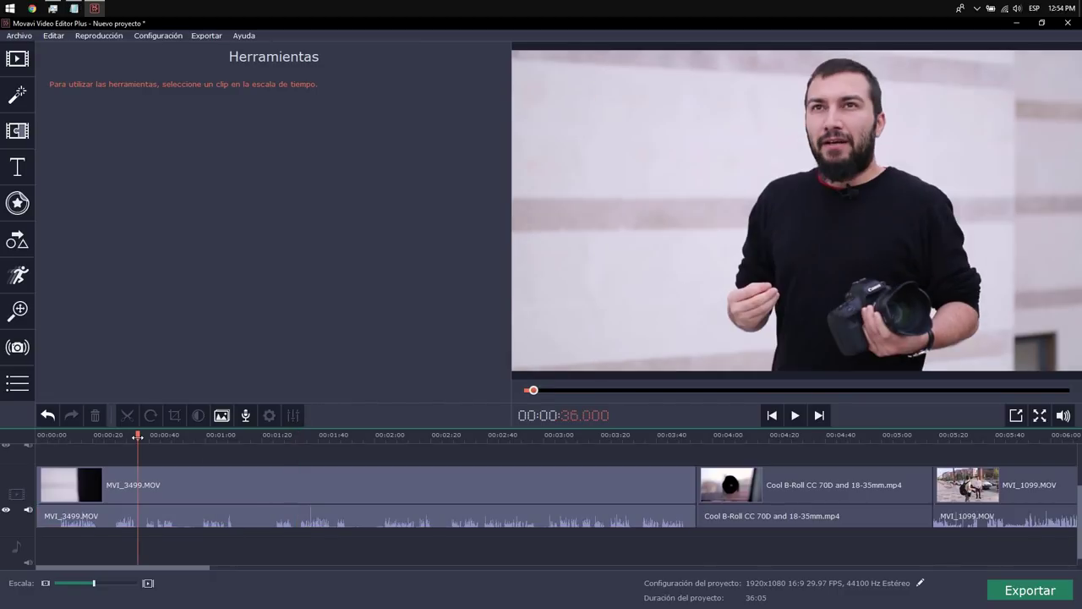
left_click(60, 436)
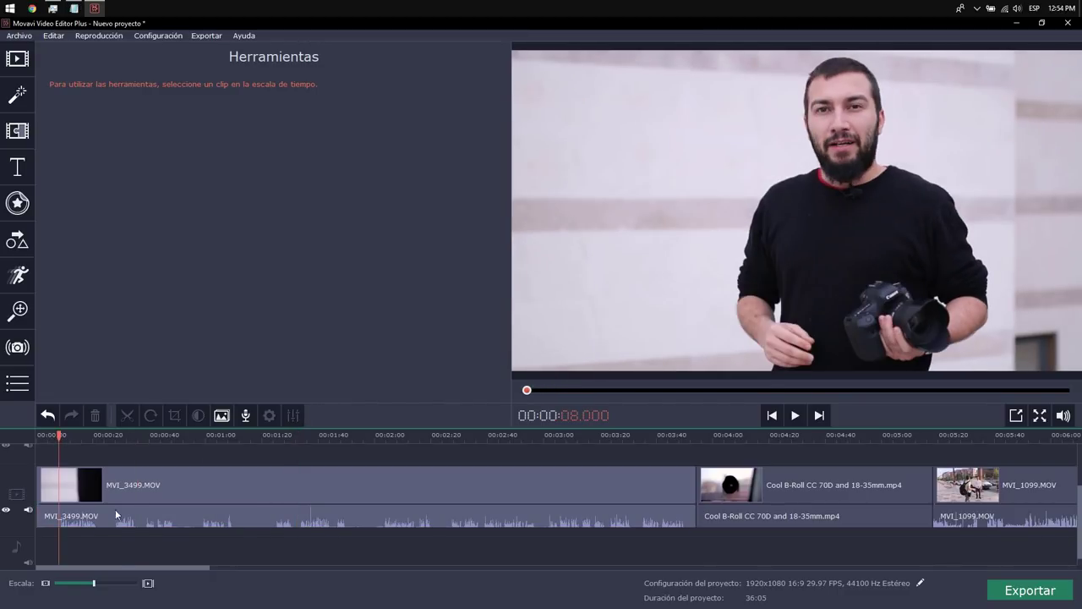
left_click_drag(94, 586, 115, 584)
key("space")
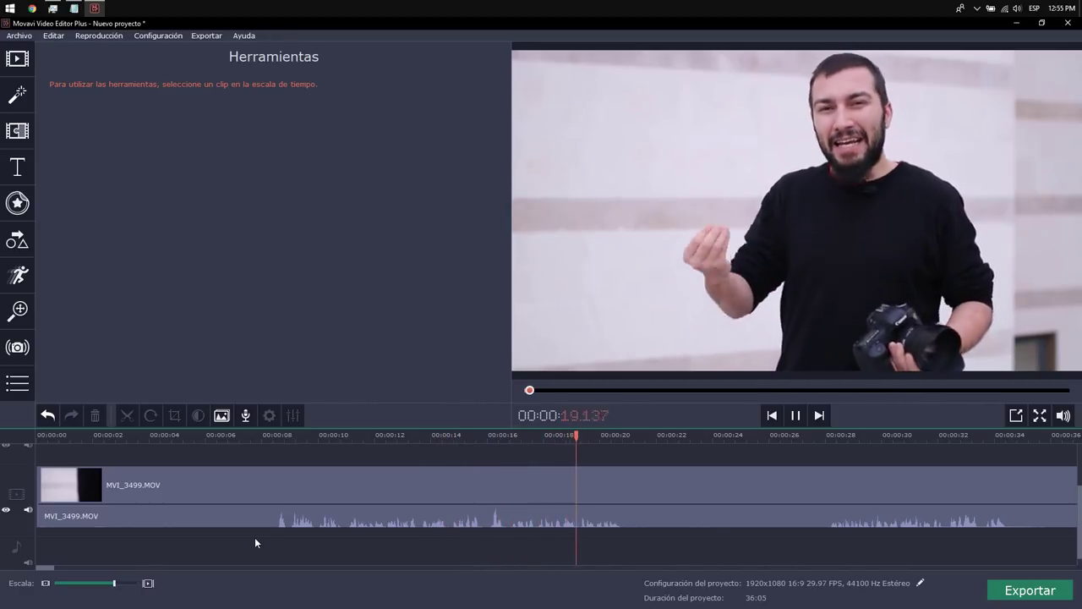
Split the MVI_3499.MOV clip at 00:20.800.
key("space")
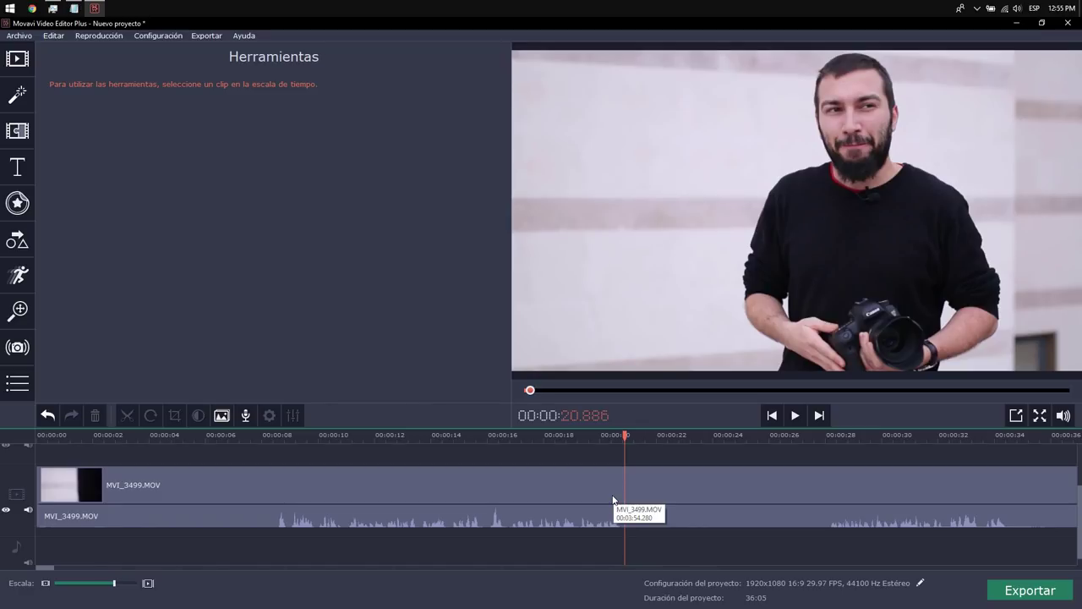
left_click(568, 493)
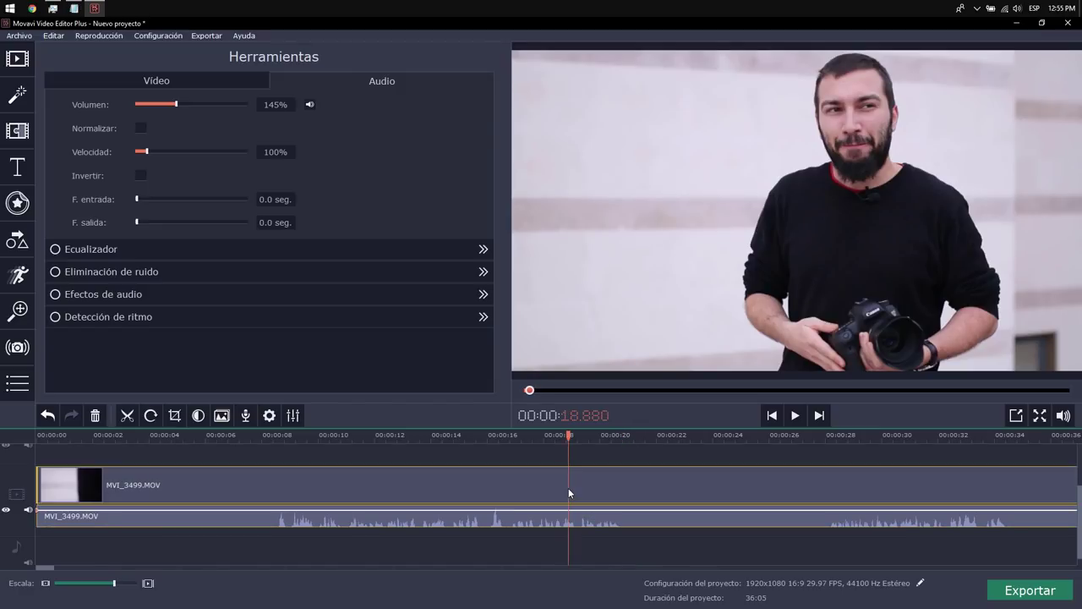
left_click(615, 488)
left_click(622, 488)
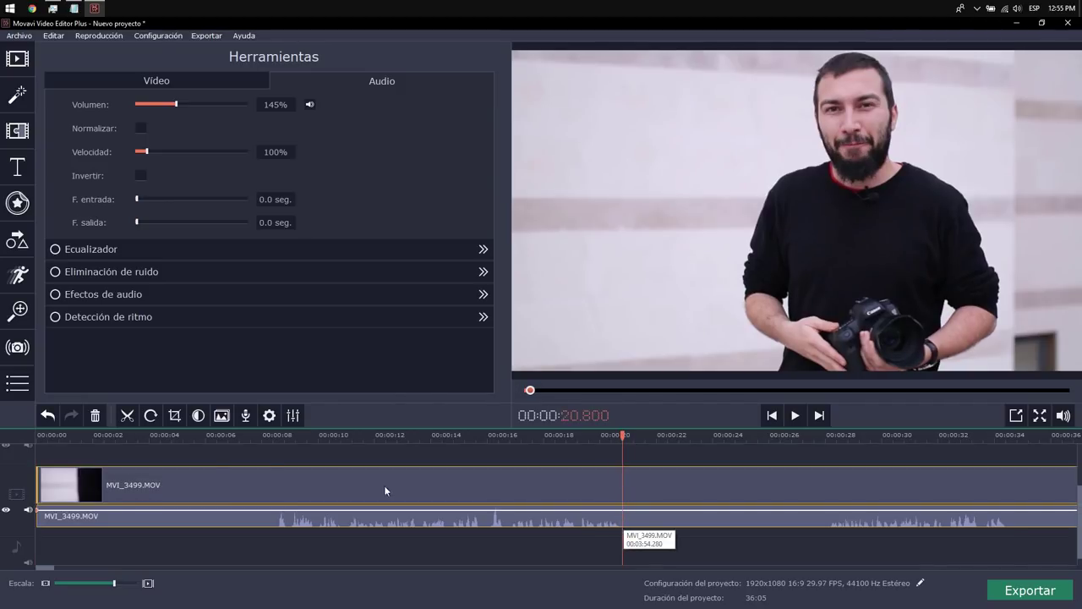
left_click(129, 418)
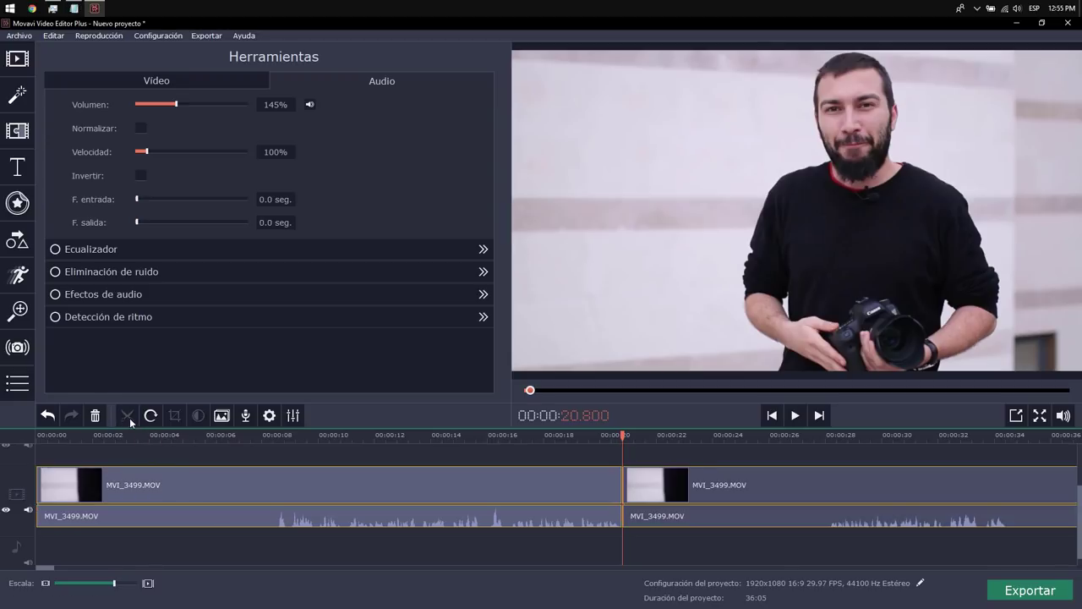
Split again at 00:08.400 and delete the opening 8.4-second piece.
left_click(274, 523)
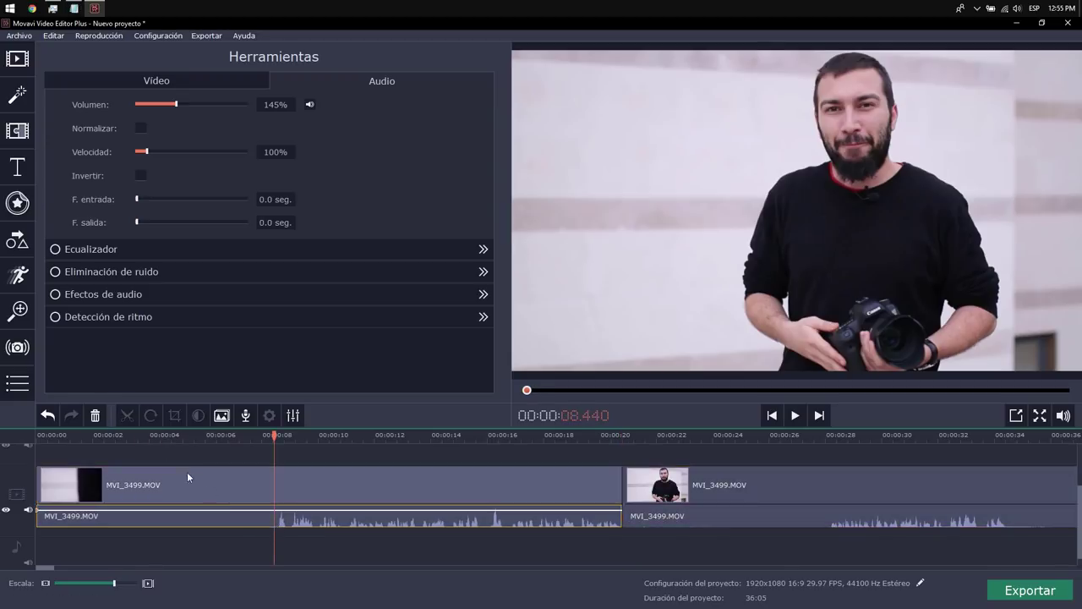
left_click(272, 480)
left_click(131, 419)
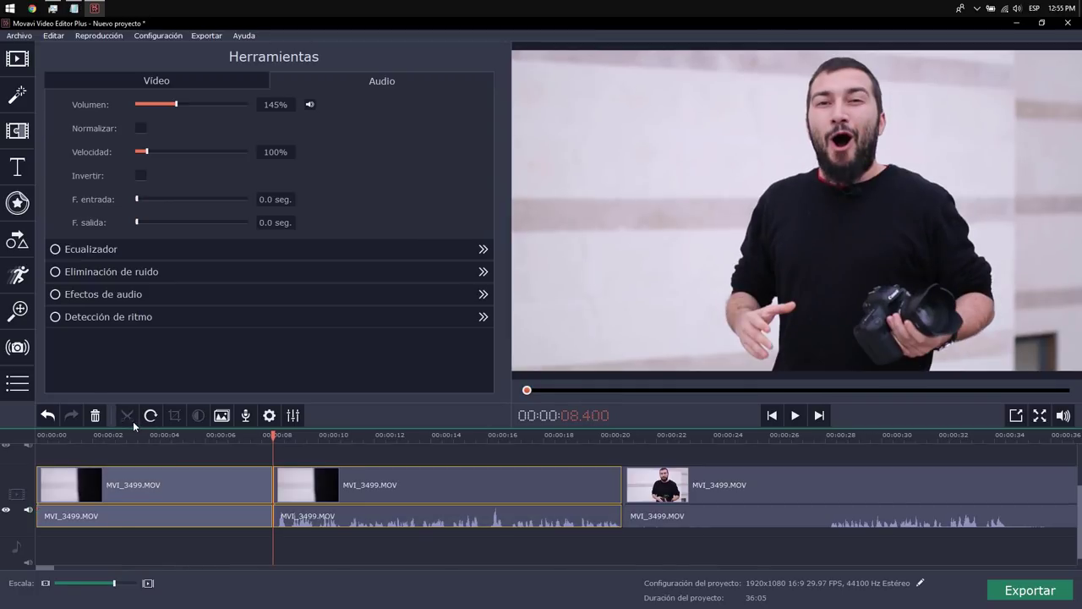
left_click(204, 499)
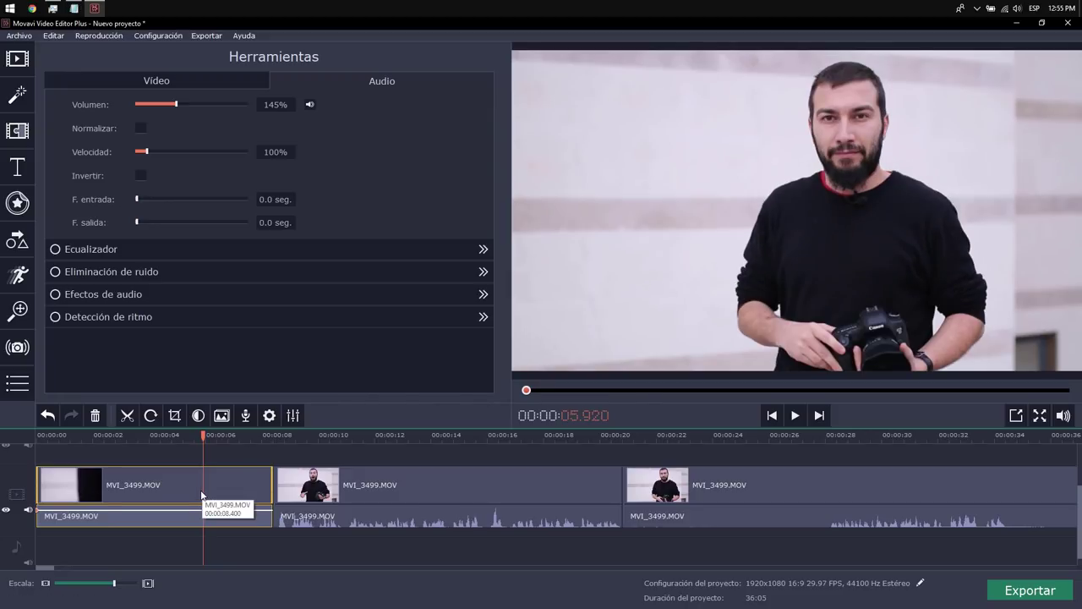
key("Delete")
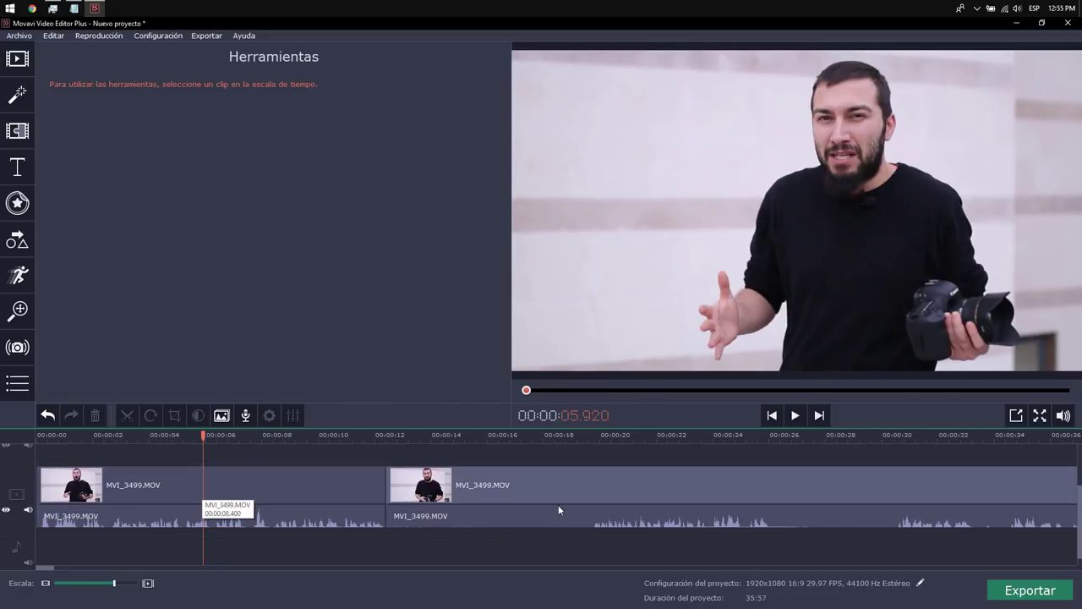
Play the talking-head footage from 19 s to 40 s and split MVI_3499.MOV at 00:39.760.
left_click(577, 432)
key("space")
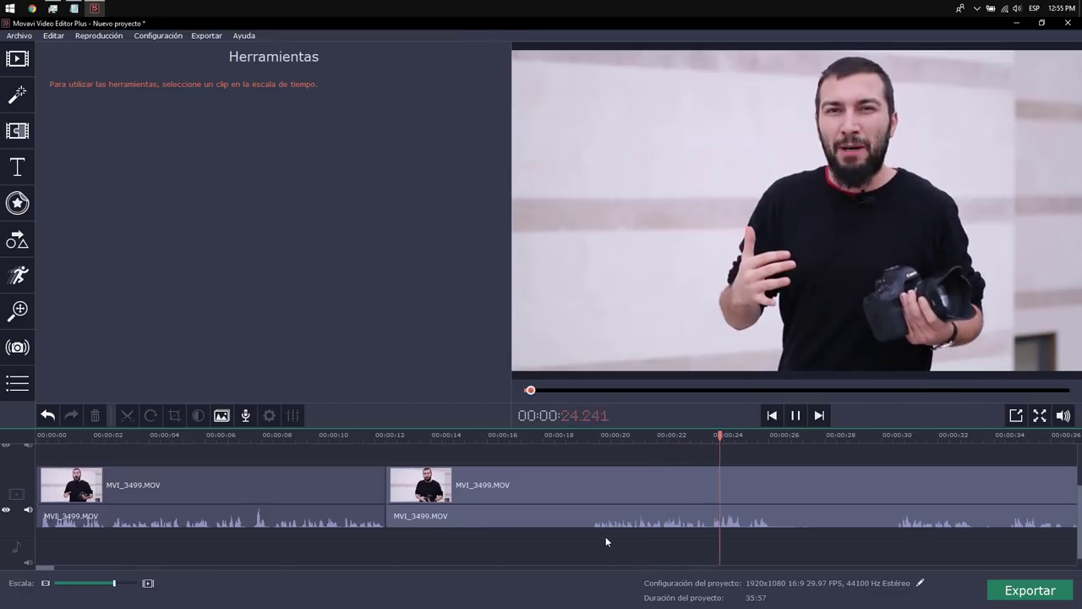
key("space")
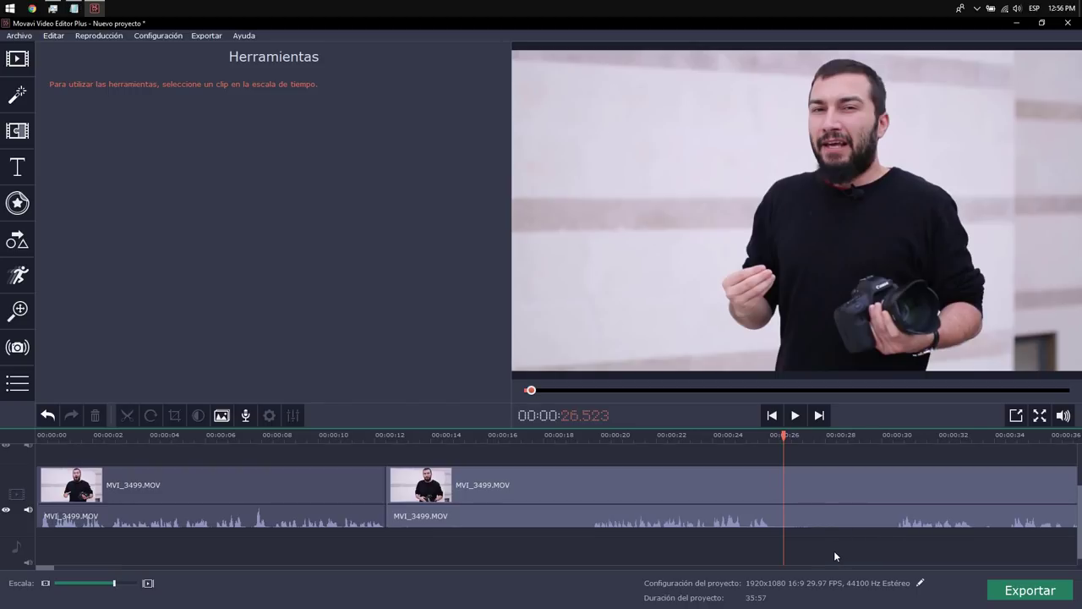
key("space")
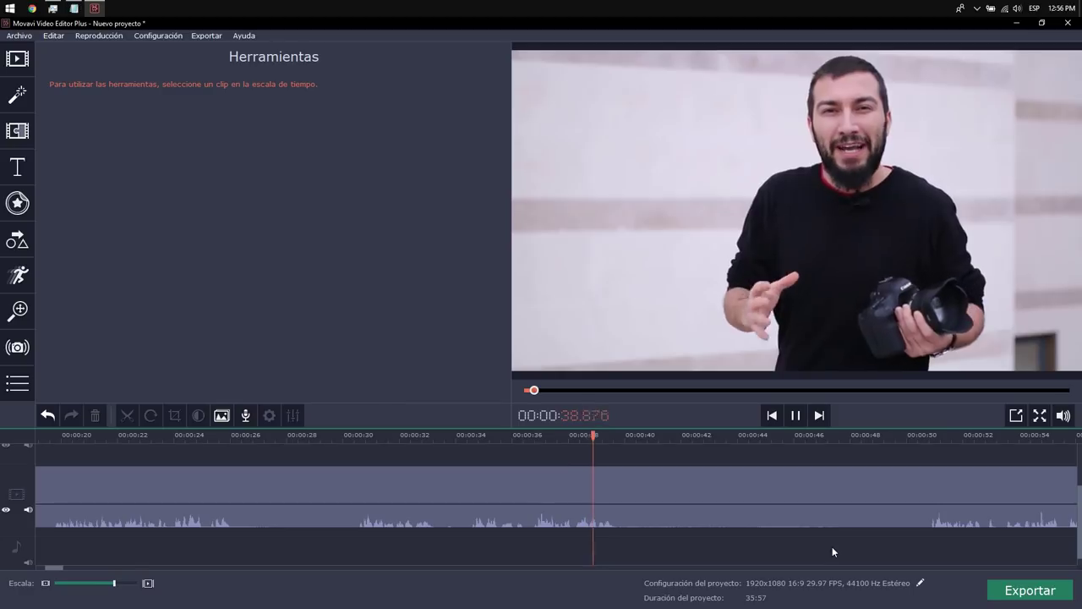
key("space")
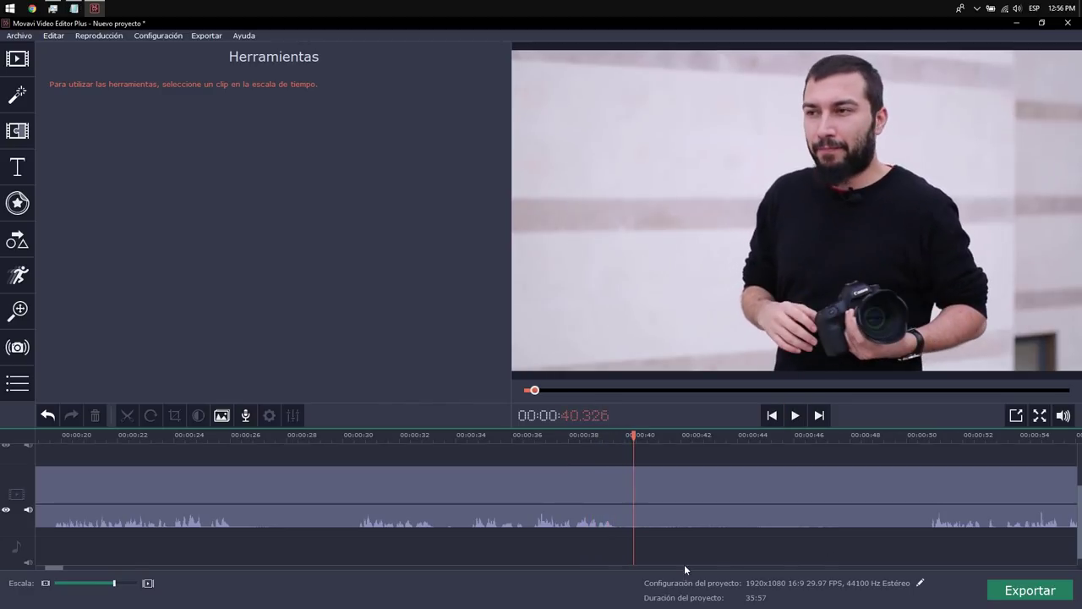
left_click(617, 497)
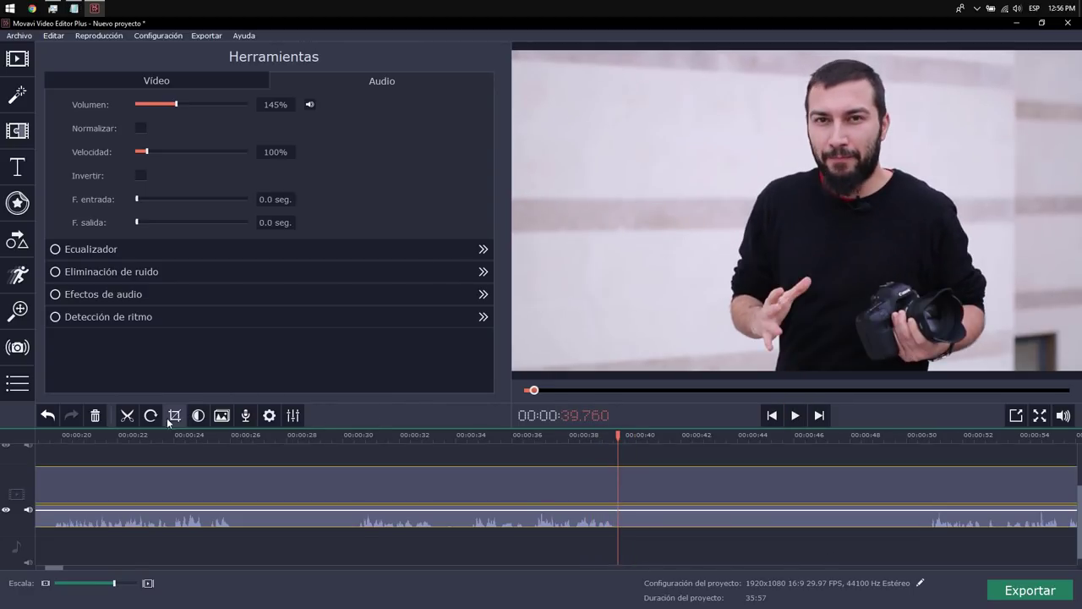
left_click(127, 416)
Split the talking-head clip at 36.720, 26.120 and 19.640.
left_click(532, 489)
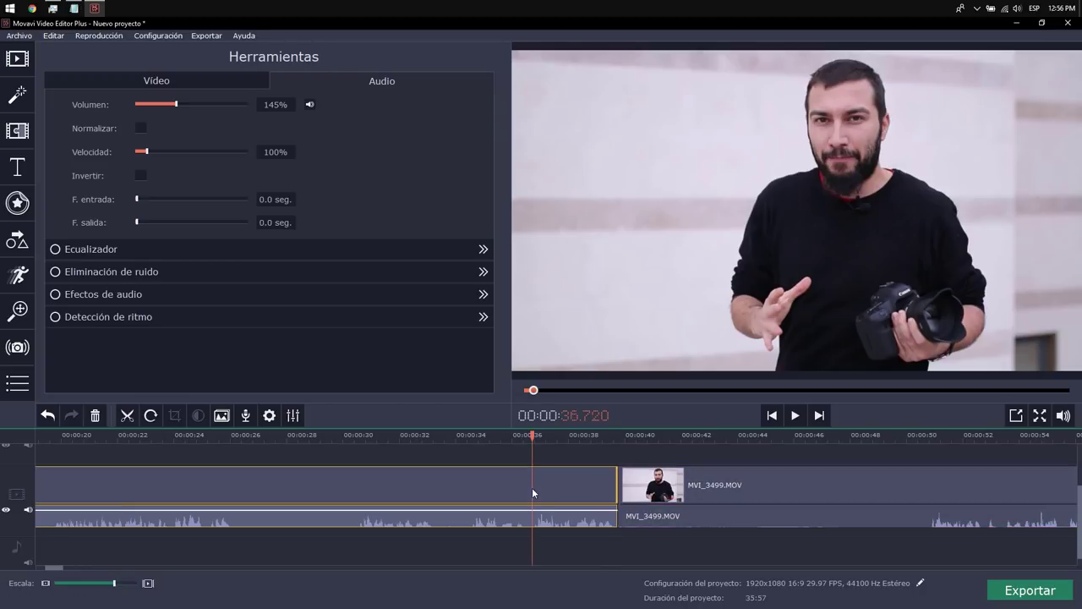
left_click(124, 417)
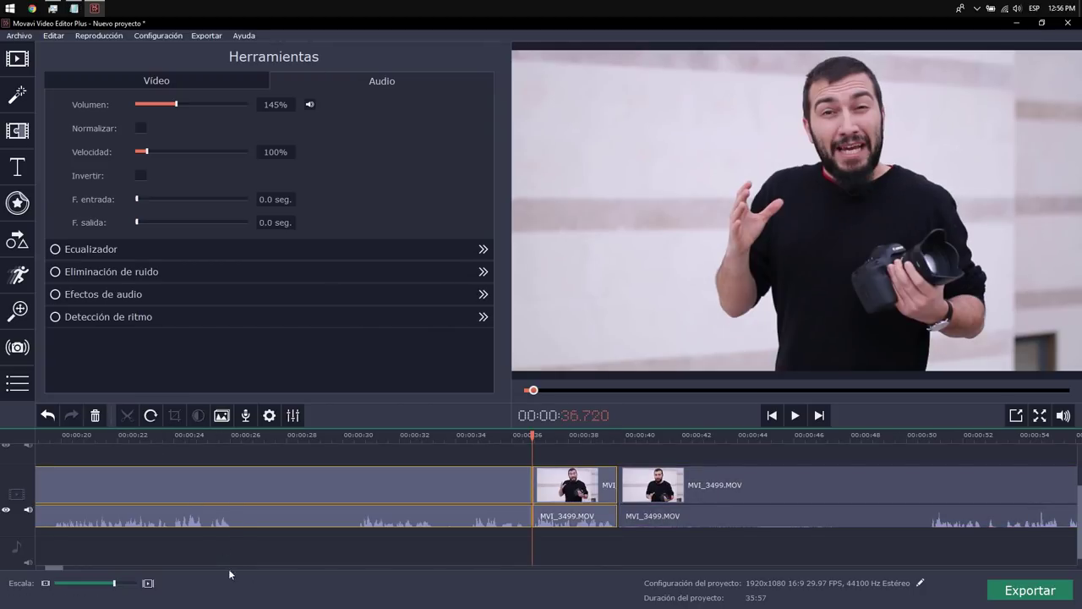
left_click(234, 493)
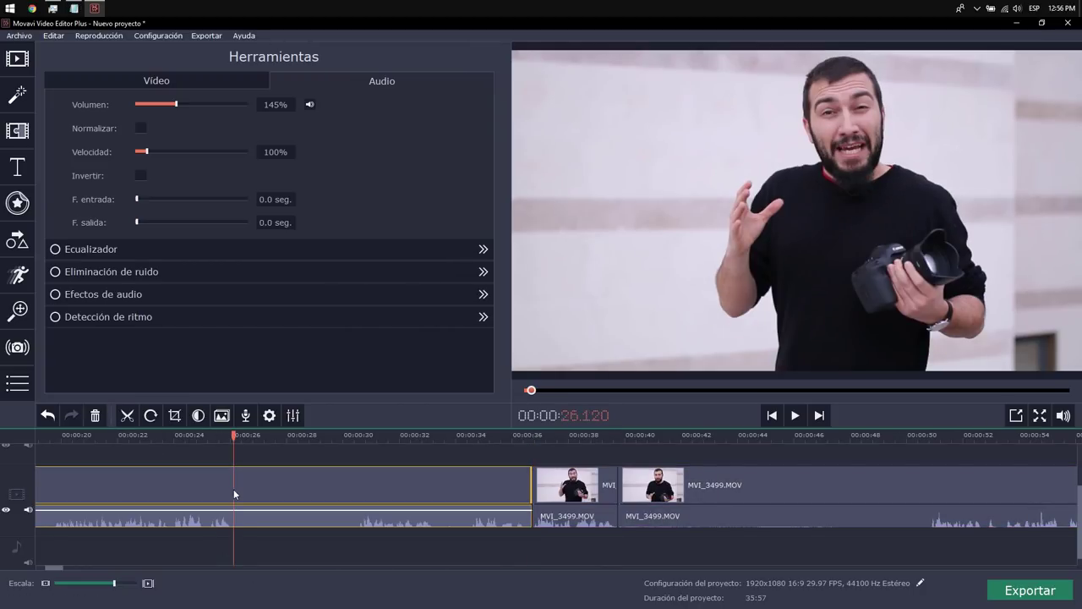
left_click(133, 422)
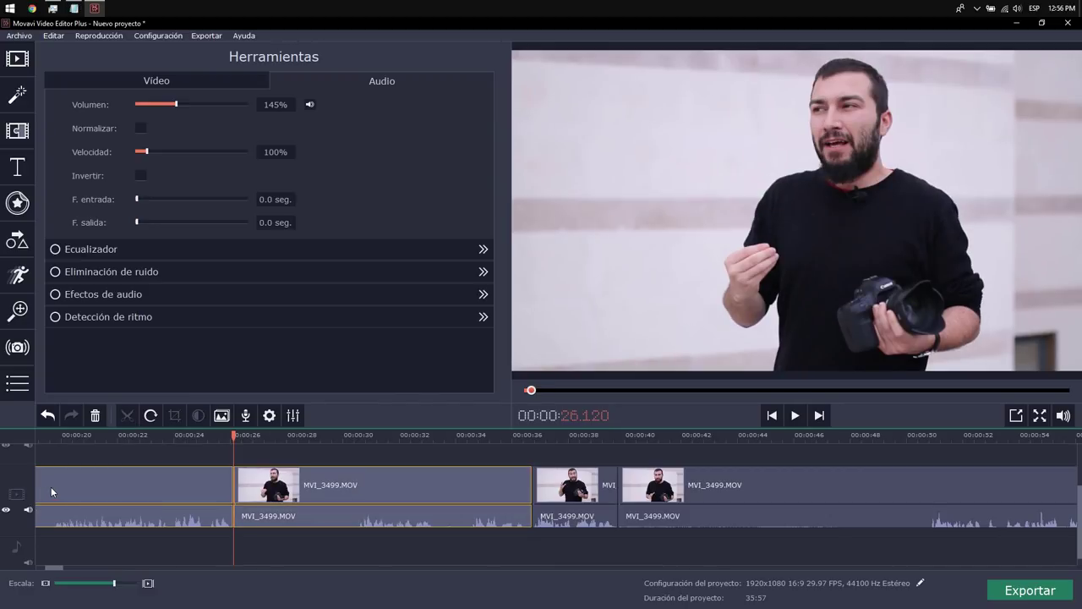
left_click(51, 486)
left_click(122, 422)
Review the footage after the 36.720 cut and from 24.720 to about 26 s.
key("space")
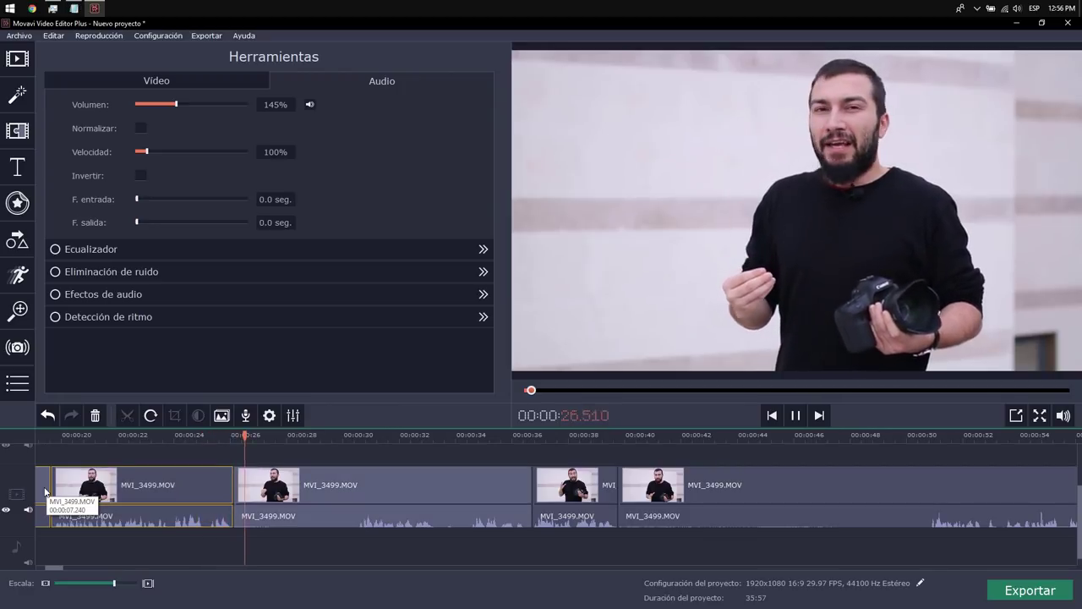
left_click(535, 435)
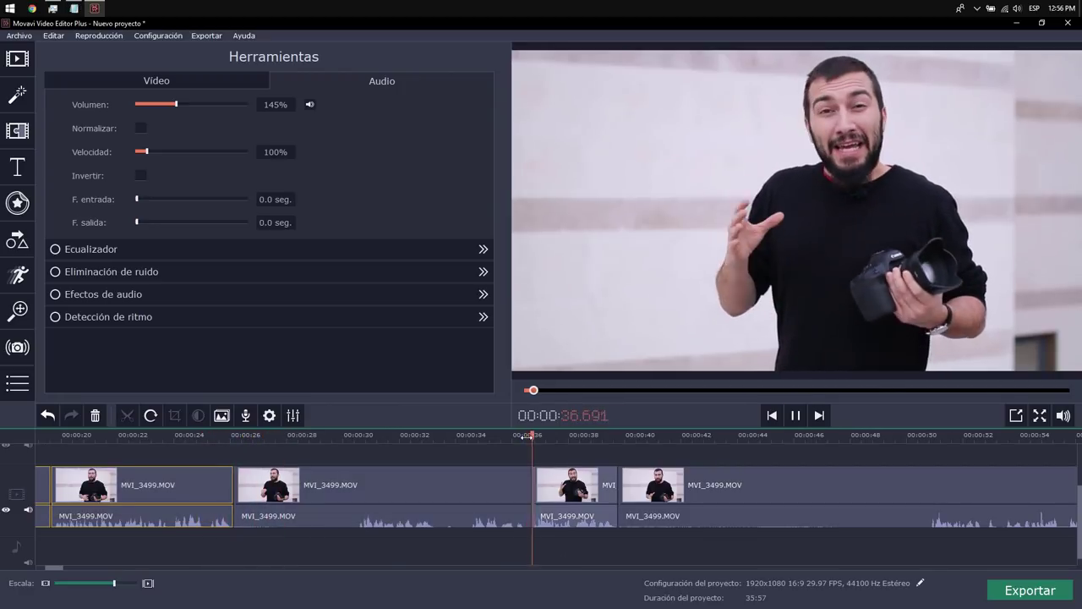
key("space")
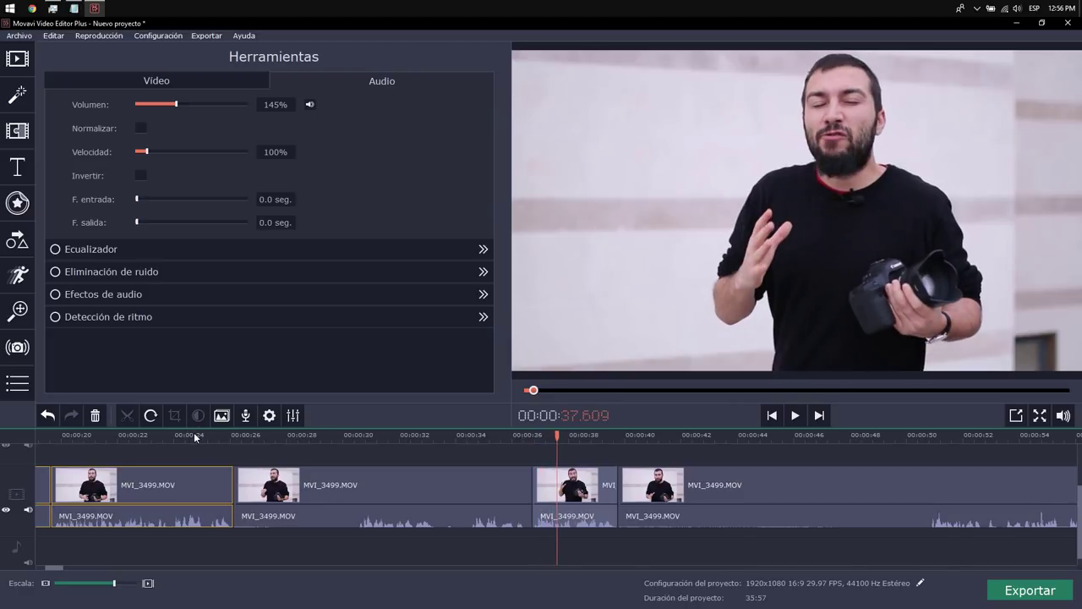
left_click(194, 435)
key("space")
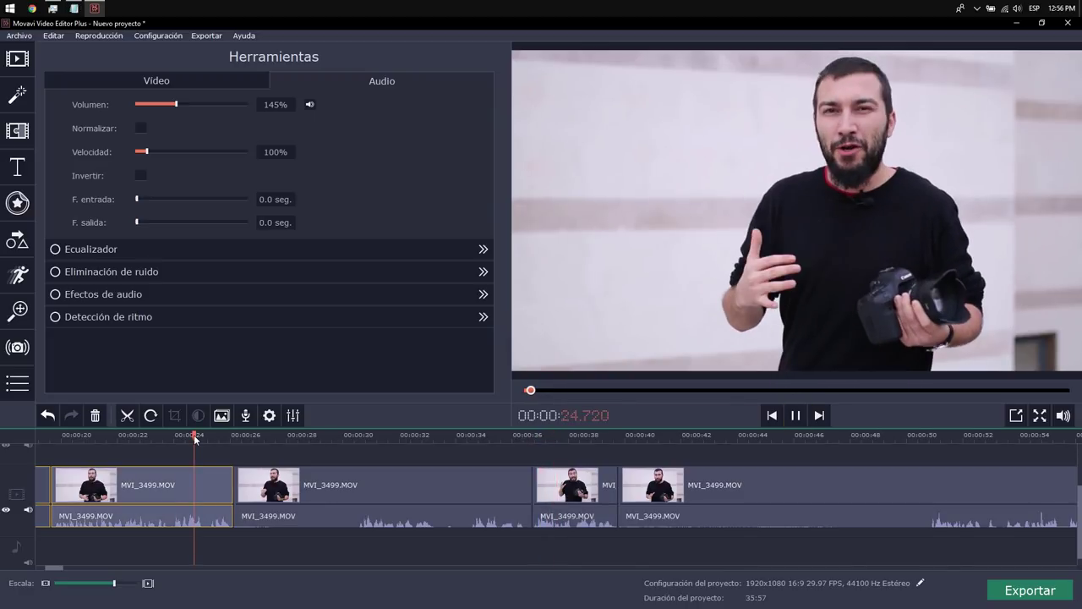
key("space")
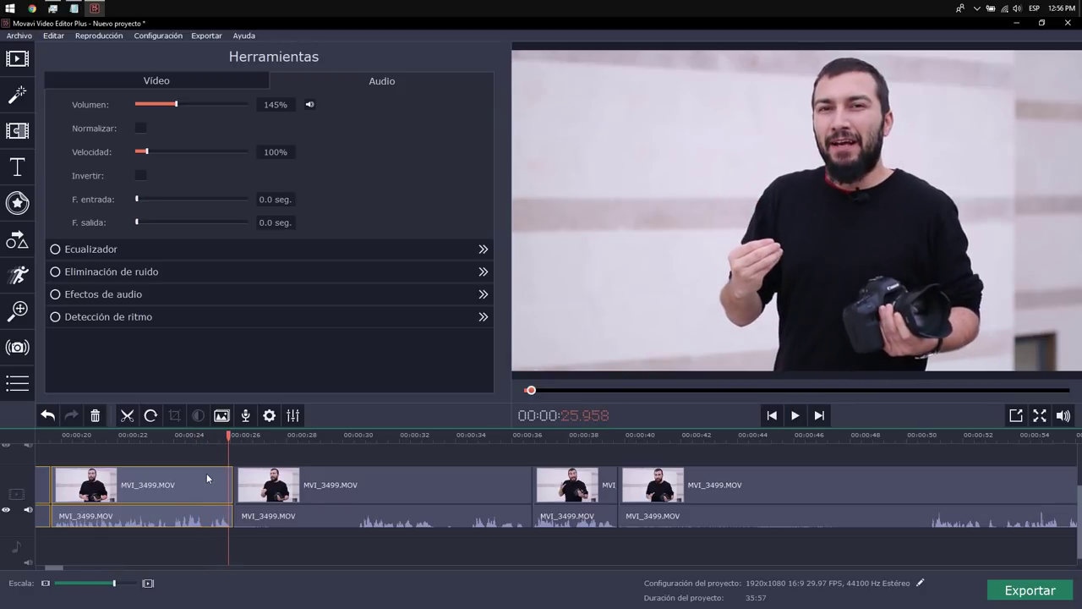
Split at 25.160, then delete the short leftover piece and the unwanted first clip.
left_click(206, 473)
left_click(127, 415)
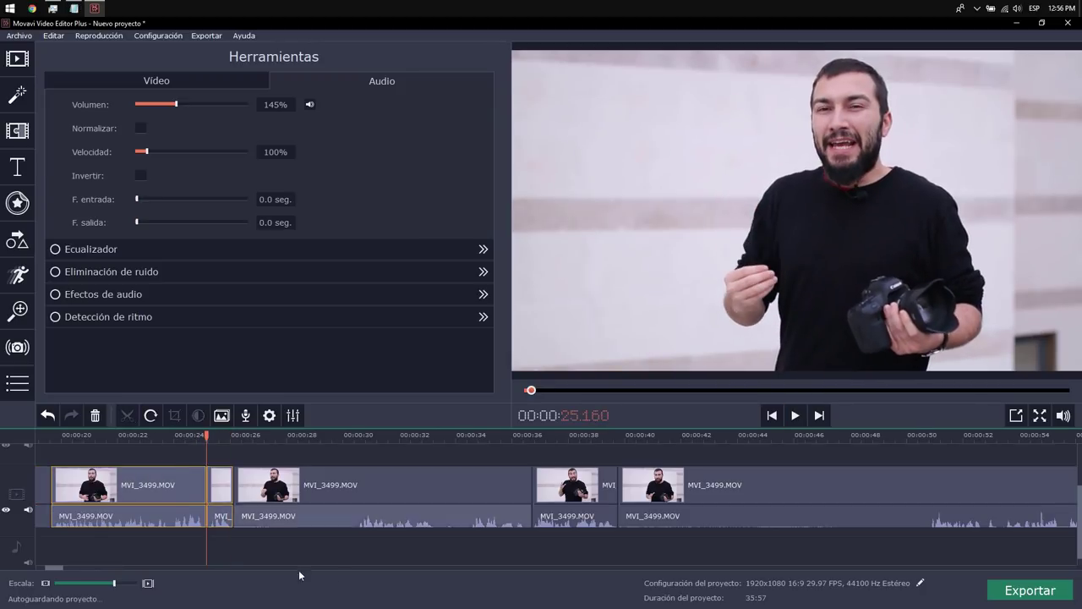
left_click(397, 507)
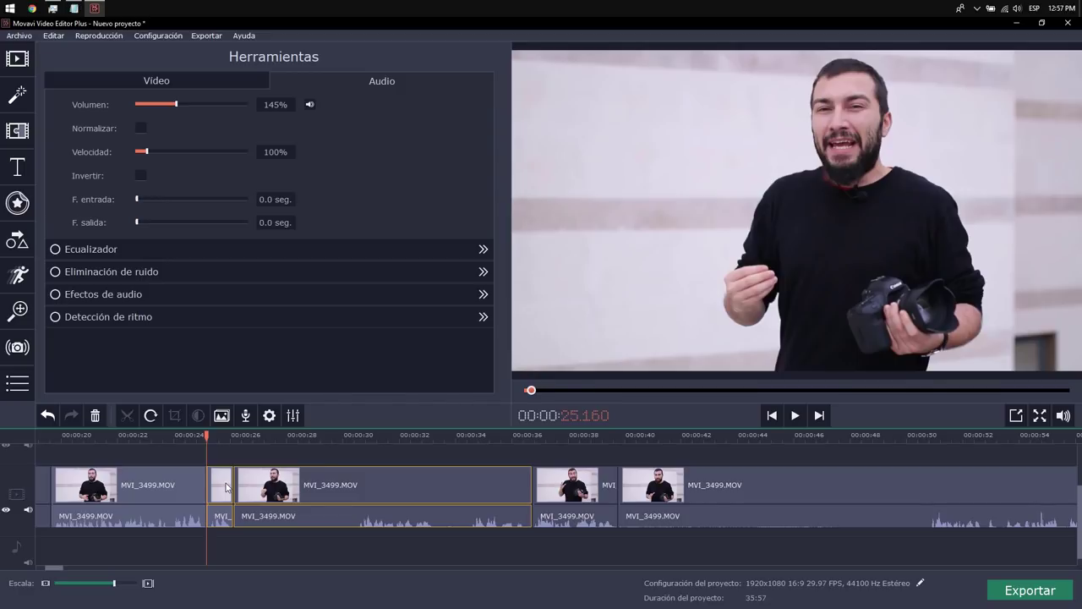
key("Delete")
left_click(39, 488)
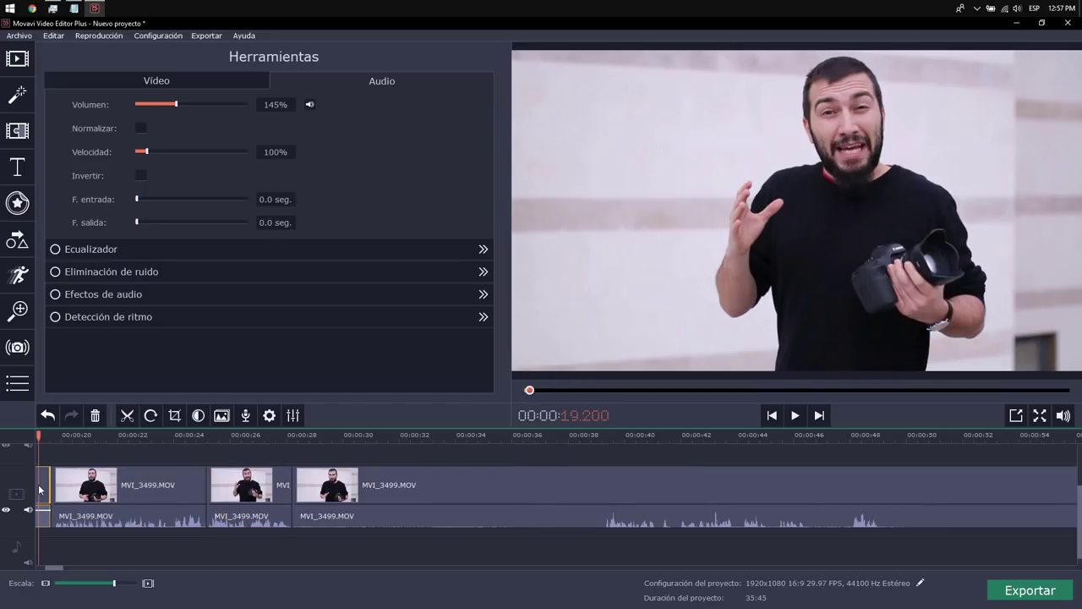
key("Delete")
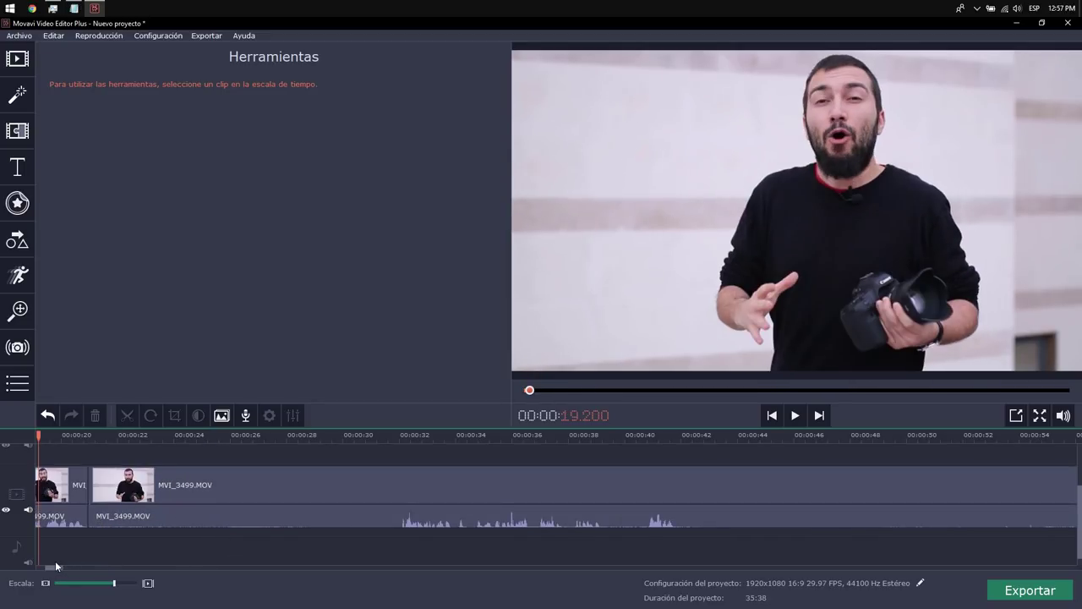
left_click_drag(54, 573, 44, 573)
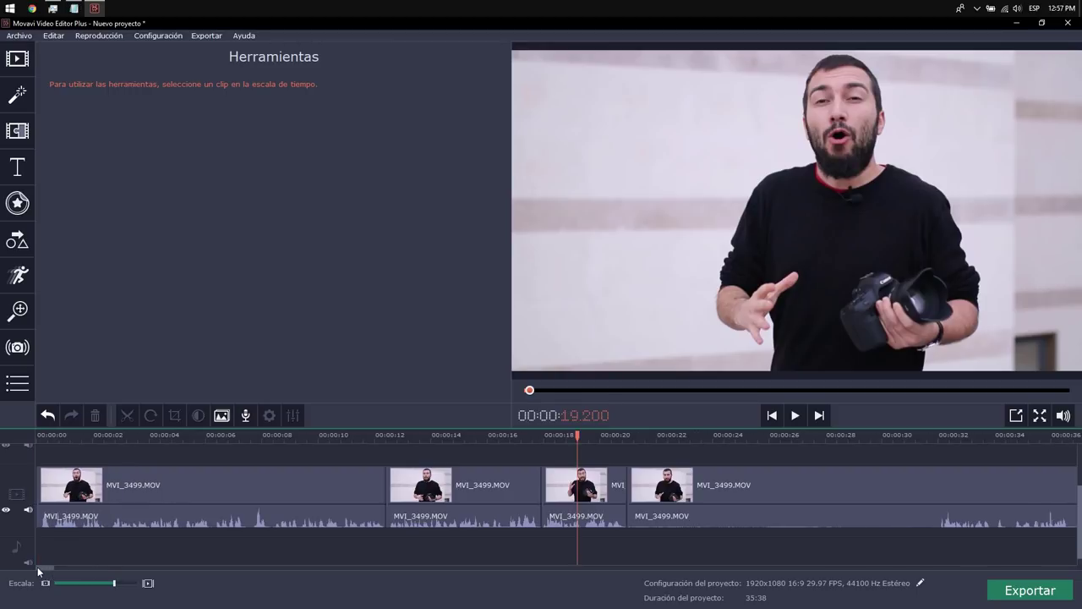
Play the trimmed talking-head cut from the start of the timeline, then pause.
left_click(44, 439)
key("space")
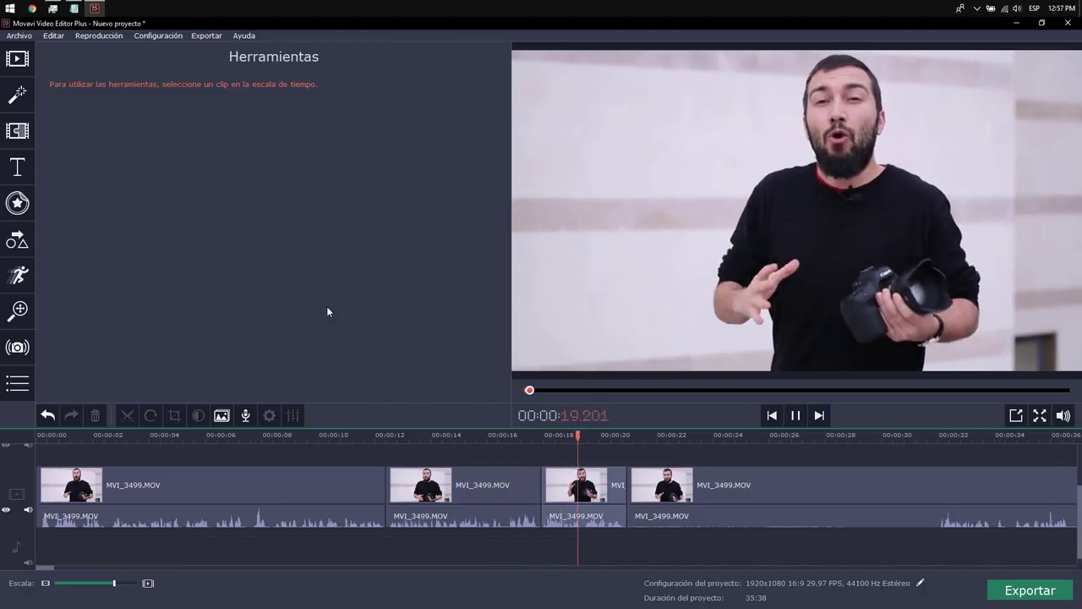
key("space")
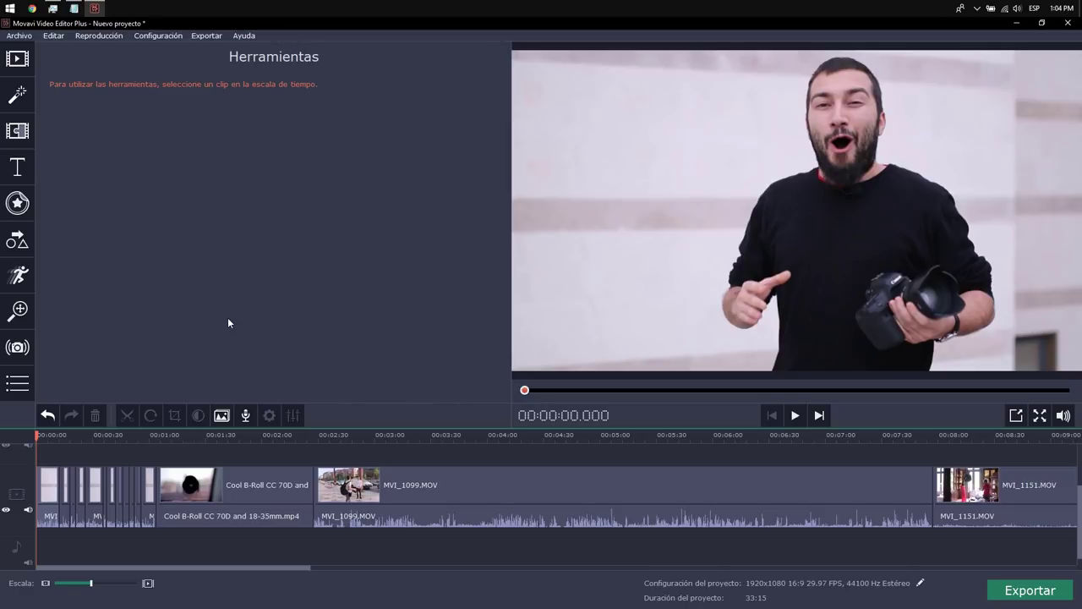
Watch the opening with B-roll, then select the Cool B-Roll clip's audio to show its settings.
key("space")
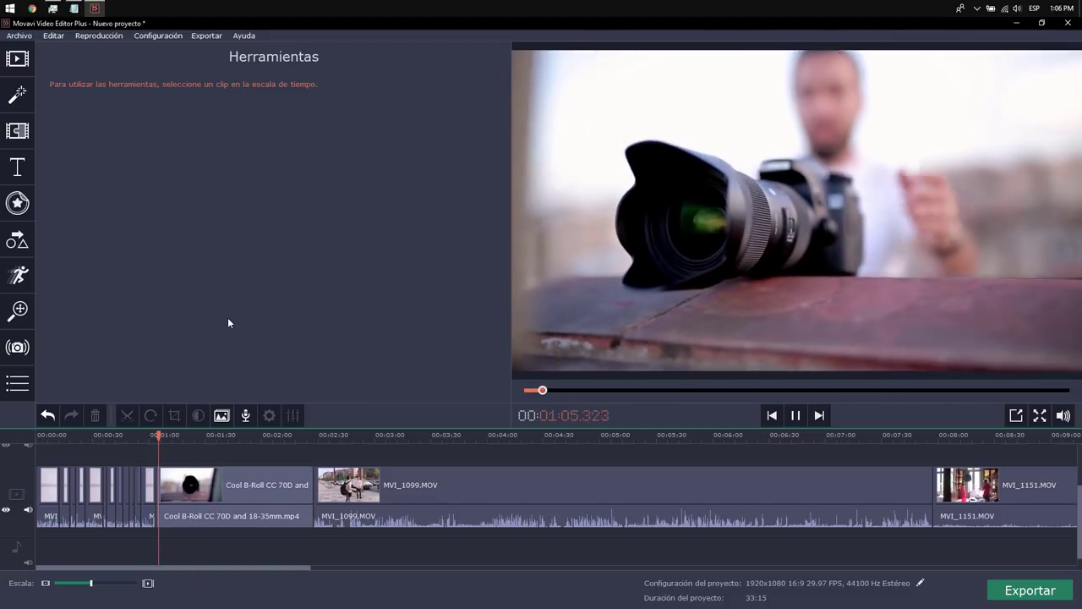
key("space")
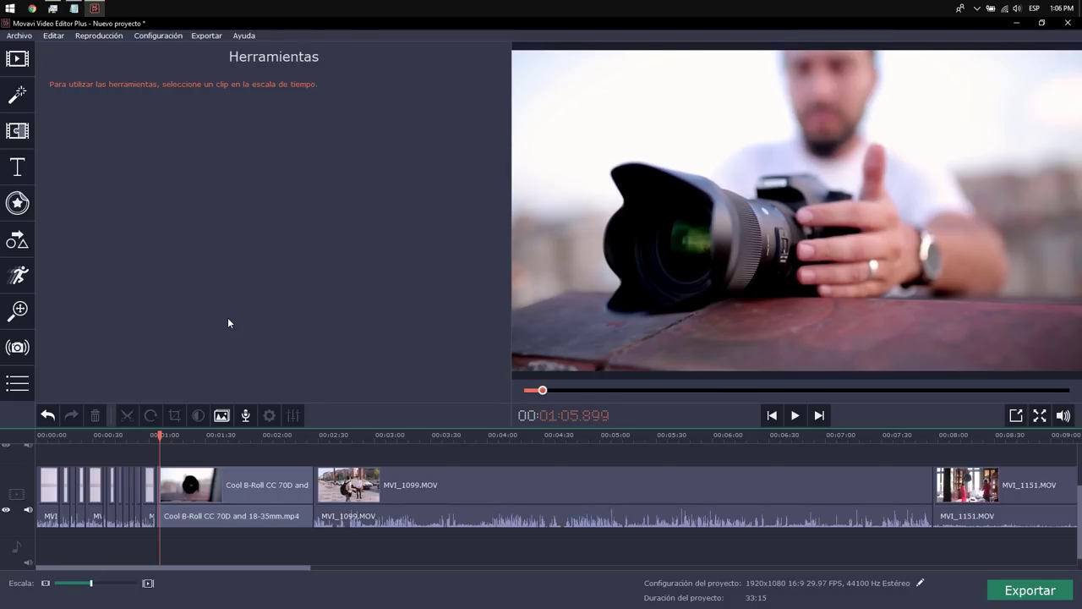
left_click(224, 522)
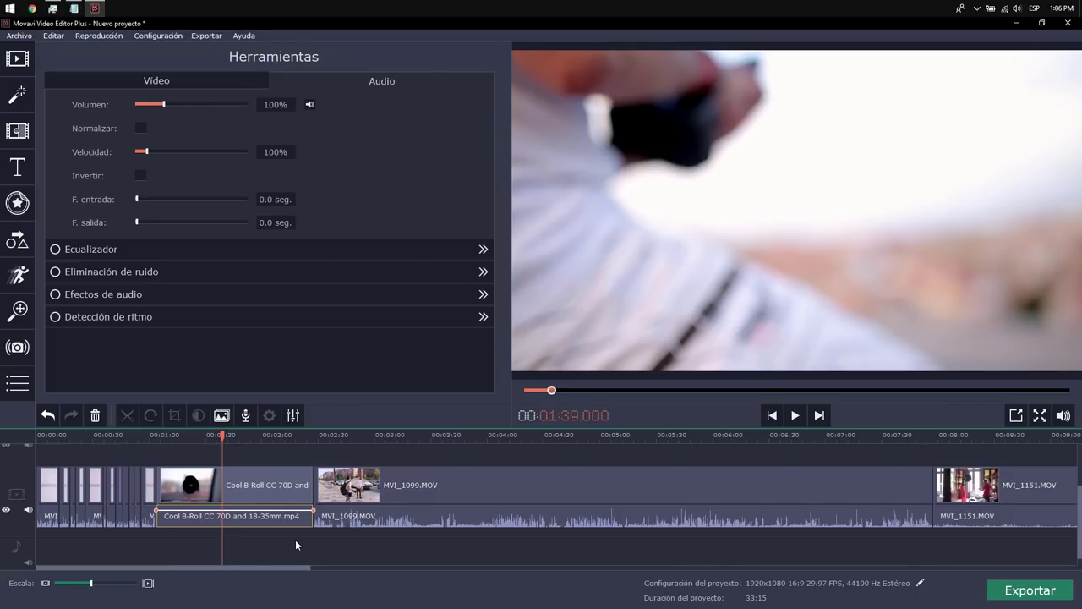
Delete the audio of the Cool B-Roll, MVI_1099 and MVI_1151 clips.
key("Delete")
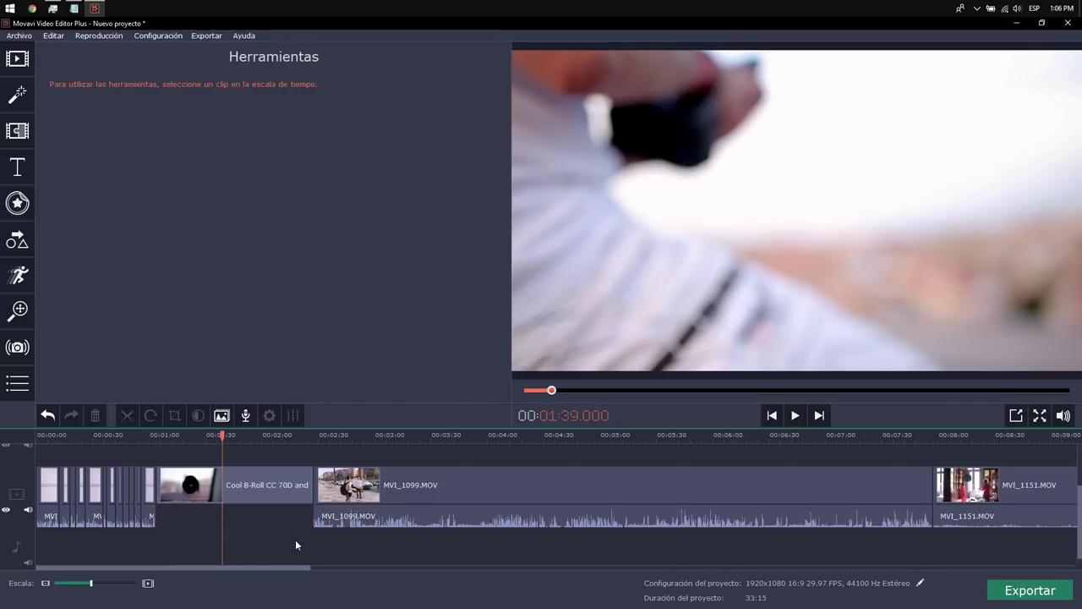
left_click(572, 543)
key("Delete")
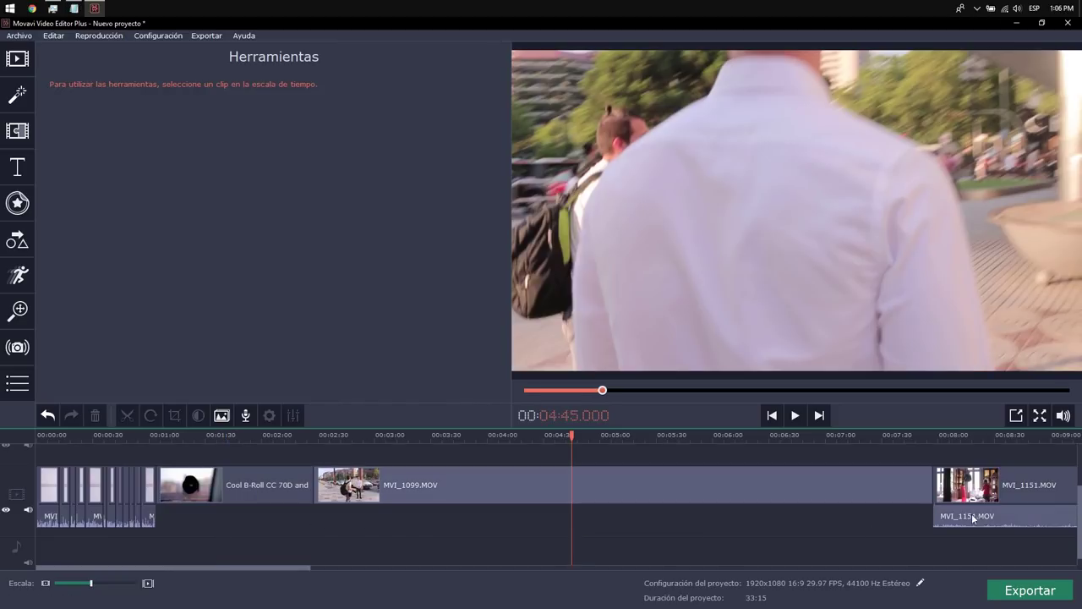
left_click(984, 515)
key("Delete")
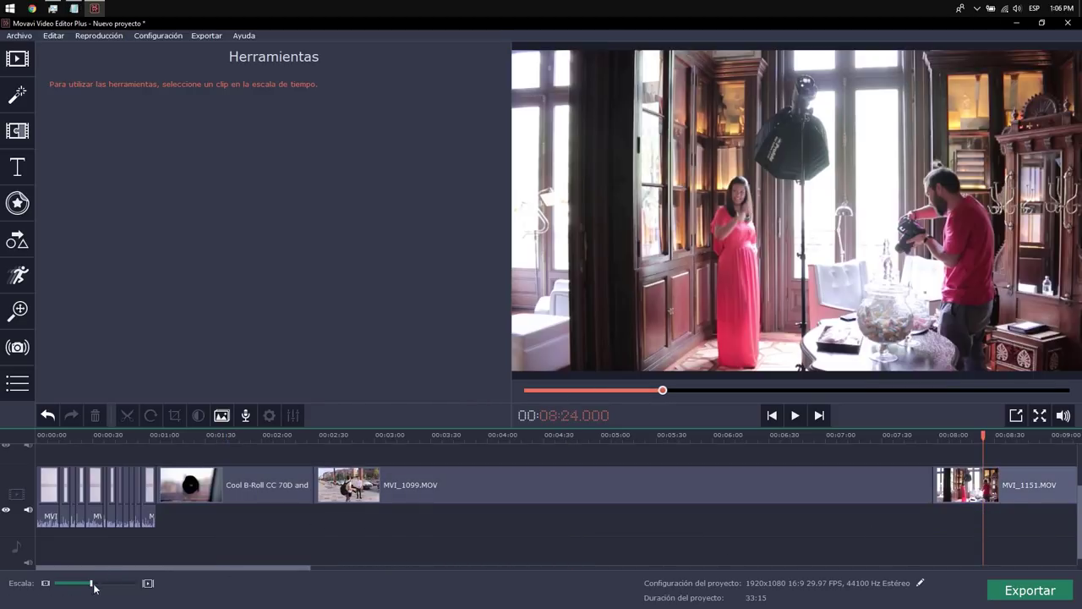
Delete the audio under MVI_1154, MVI_1369, MVI_1413 and MVI_2633.
left_click(93, 583)
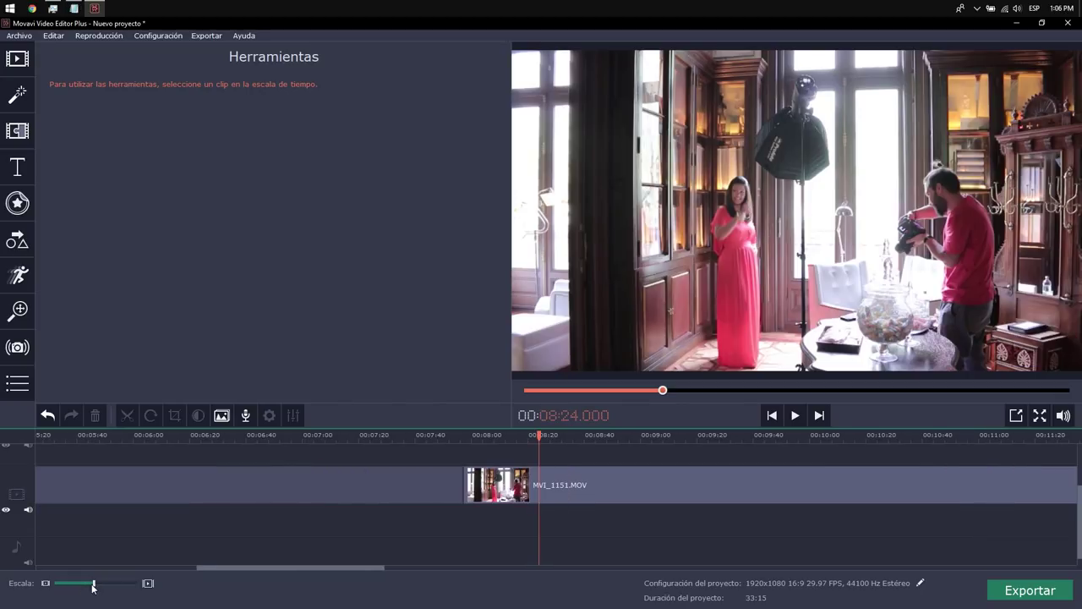
left_click_drag(93, 584, 84, 584)
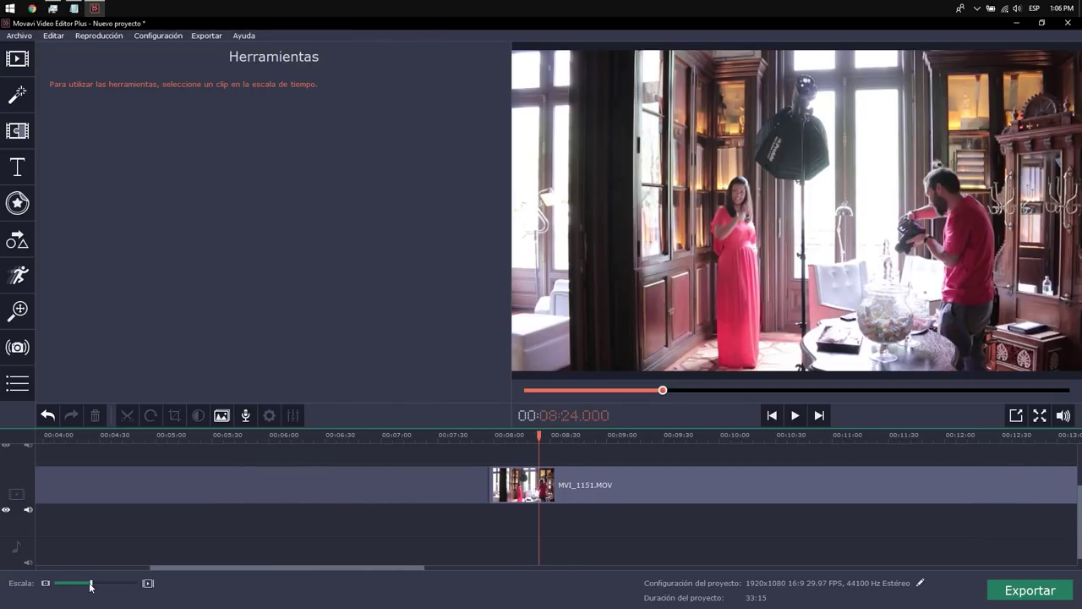
left_click(76, 582)
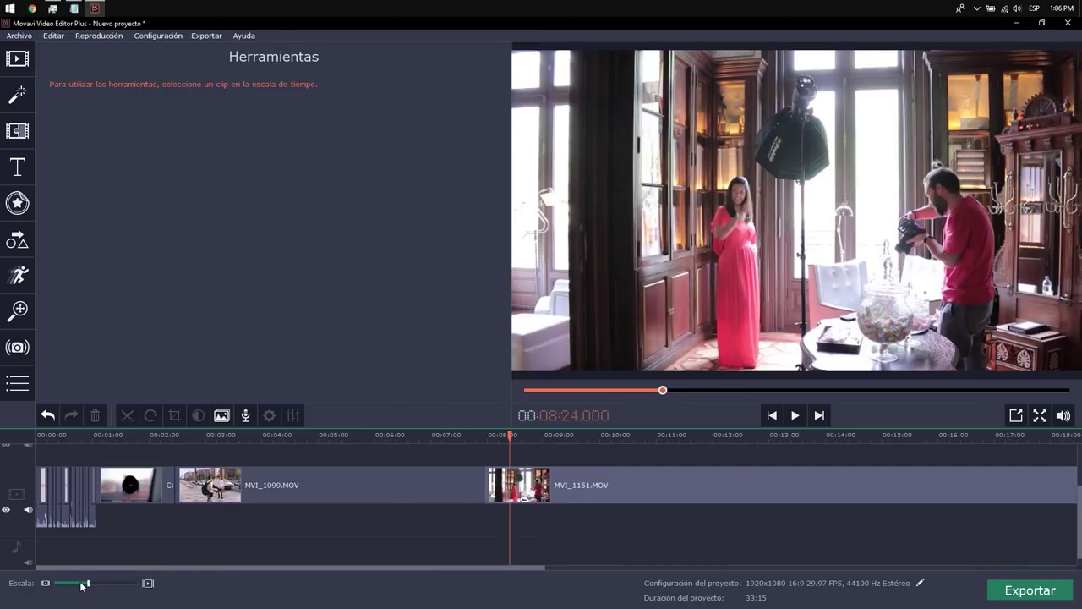
left_click(74, 583)
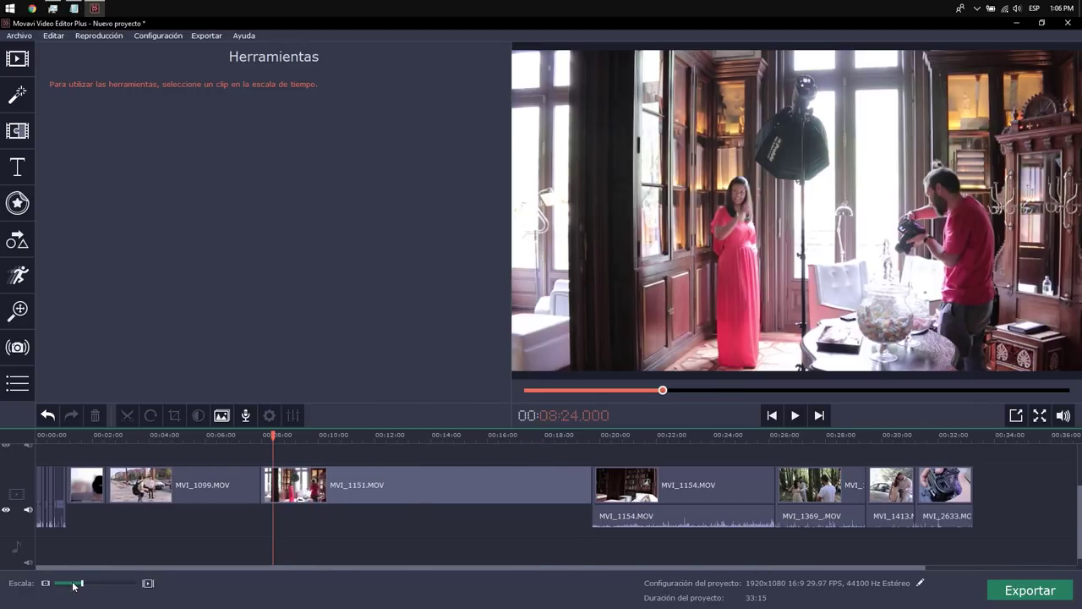
left_click(636, 516)
key("Delete")
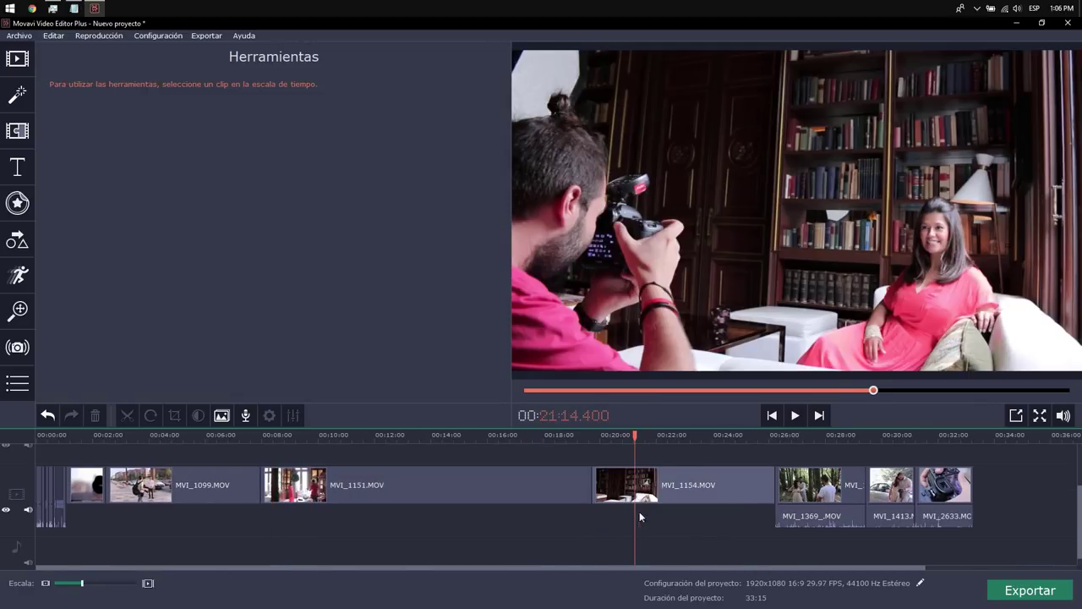
left_click(804, 516)
key("Delete")
left_click(877, 517)
key("Delete")
left_click(941, 519)
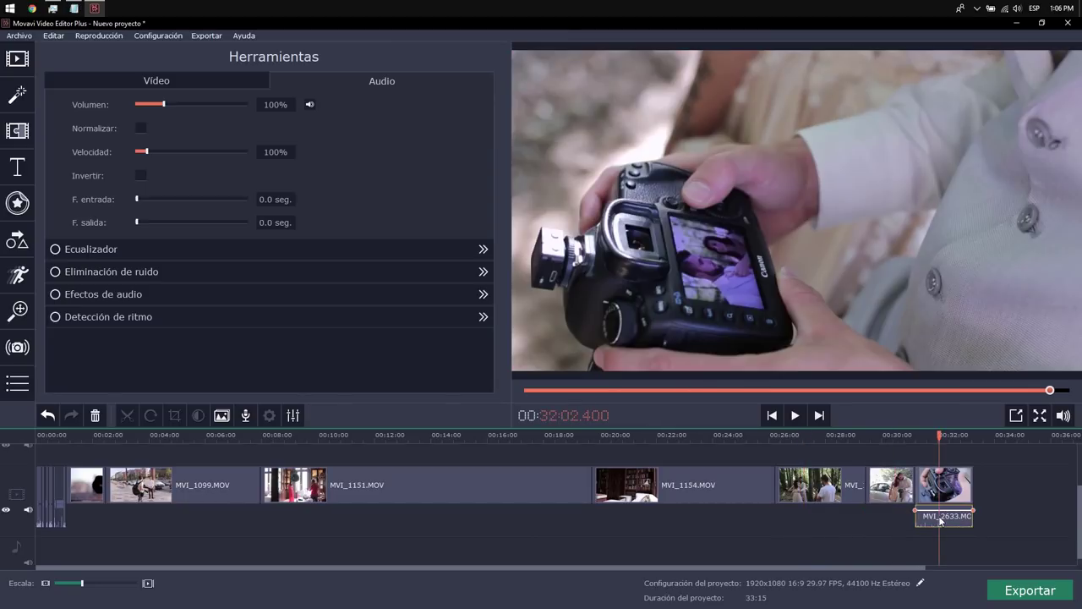
key("Delete")
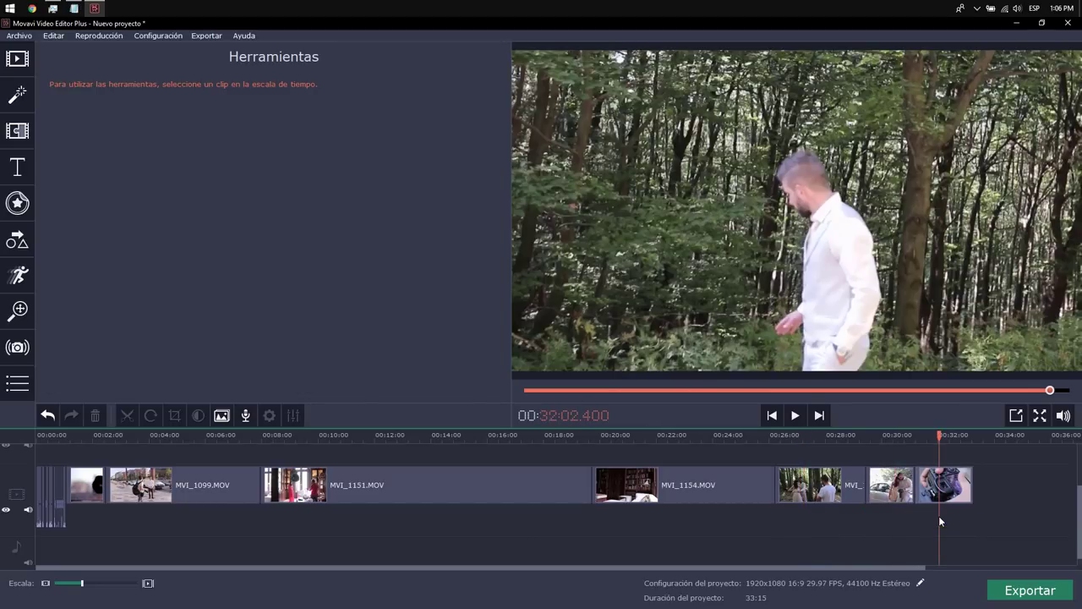
Split the Cool B-Roll clip around 1:14 and remove the unwanted piece.
left_click(71, 440)
key("space")
left_click(99, 583)
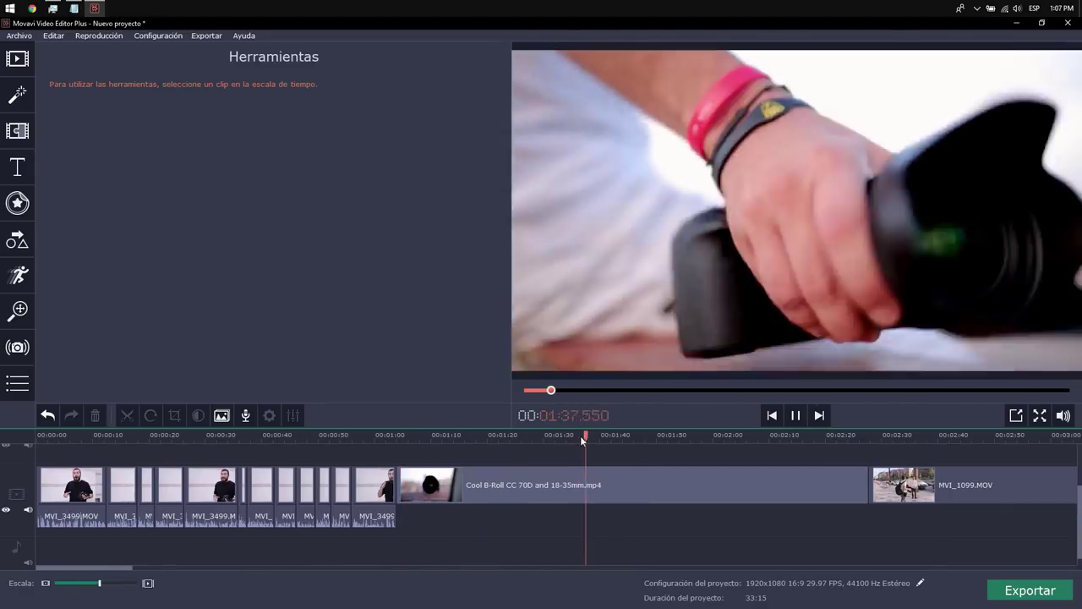
left_click(631, 491)
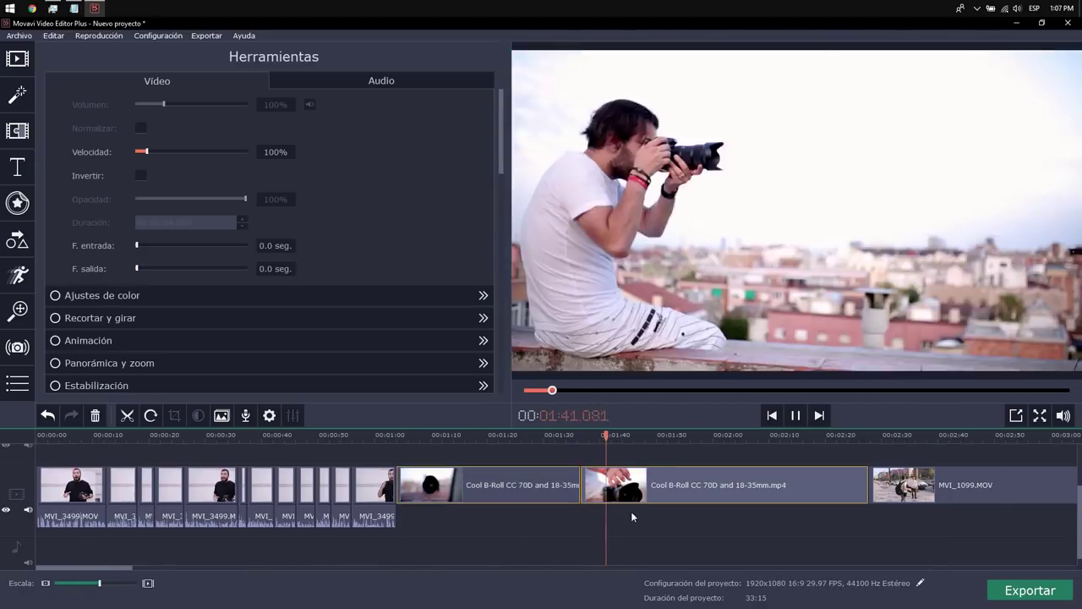
key("space")
key("Delete")
left_click_drag(435, 436, 425, 437)
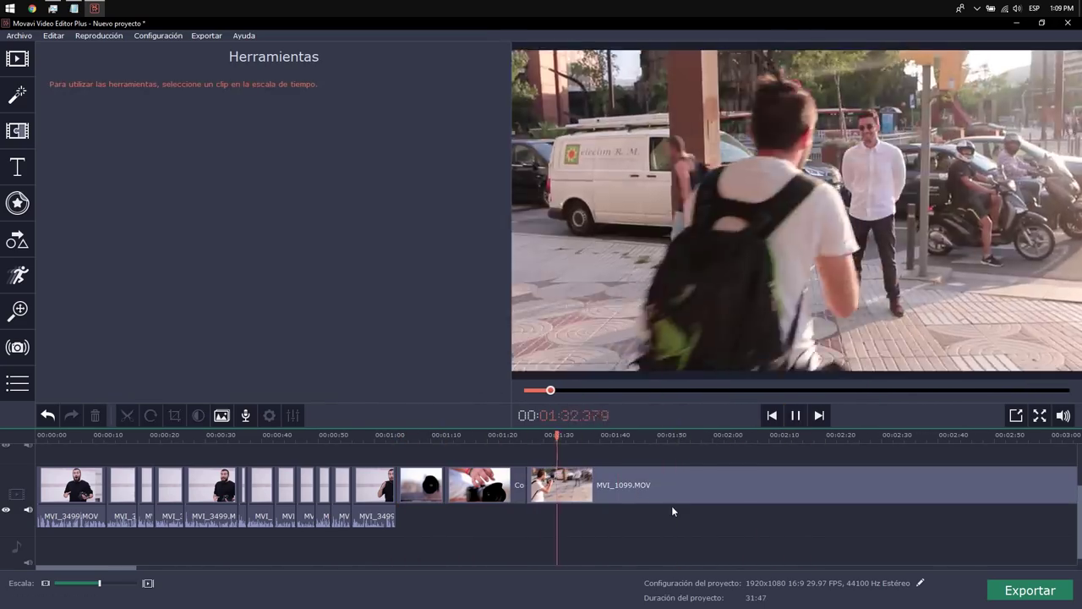
Cut an unwanted section out of MVI_1099 and move on to the long MVI_1151 clip.
left_click(676, 489)
left_click_drag(680, 436, 654, 436)
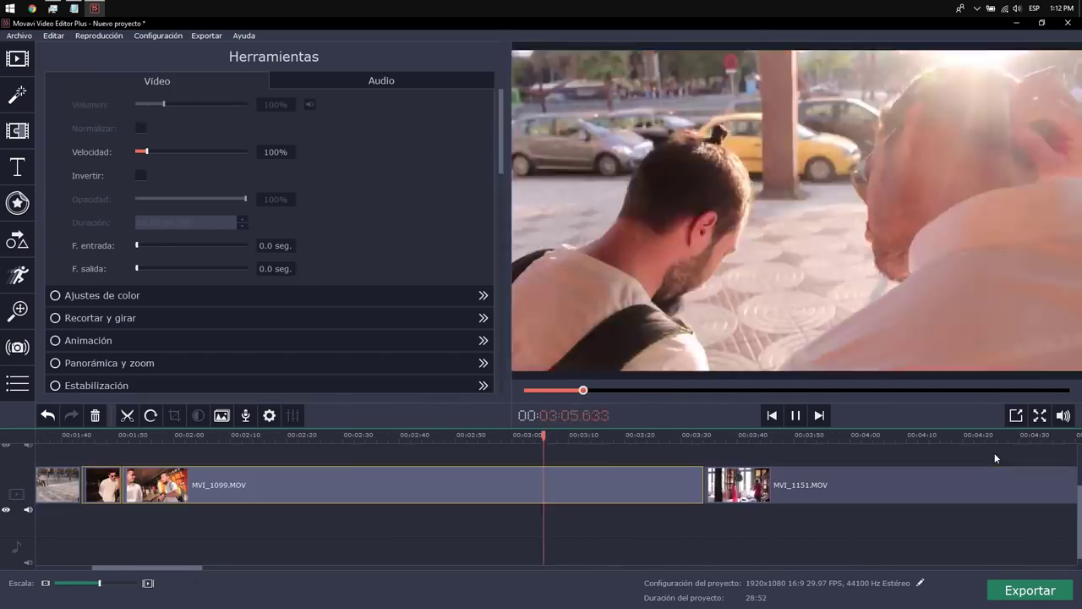
key("Delete")
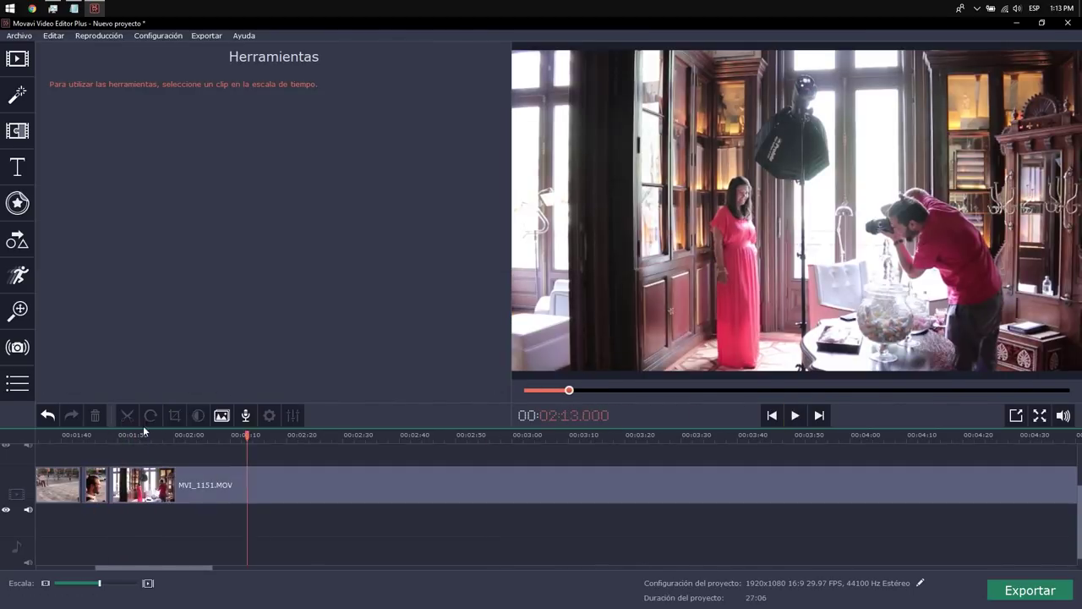
left_click(121, 484)
left_click(511, 472)
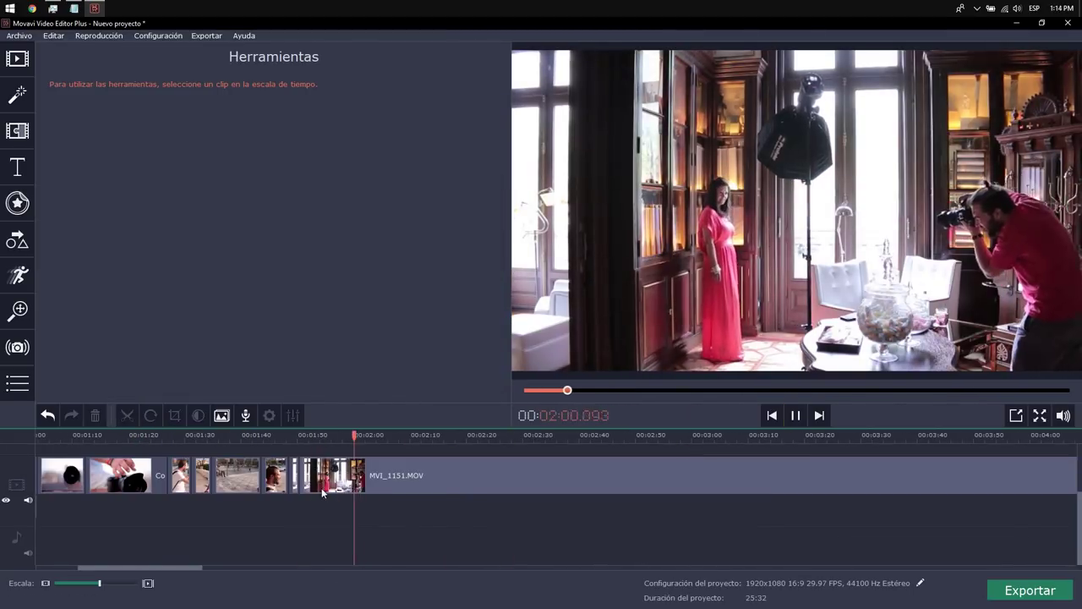
left_click(383, 476)
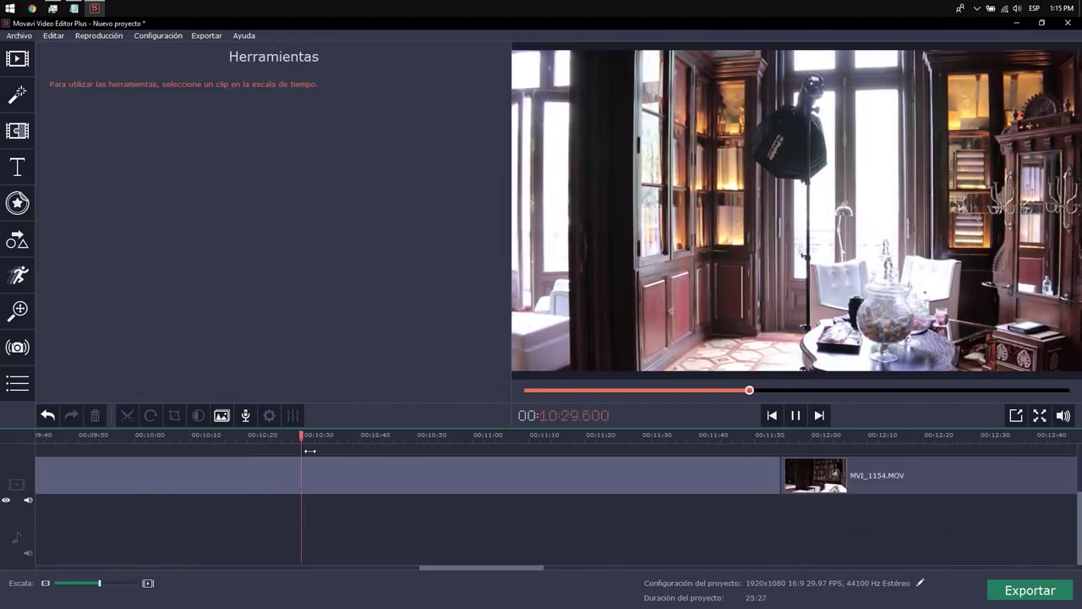
left_click(607, 436)
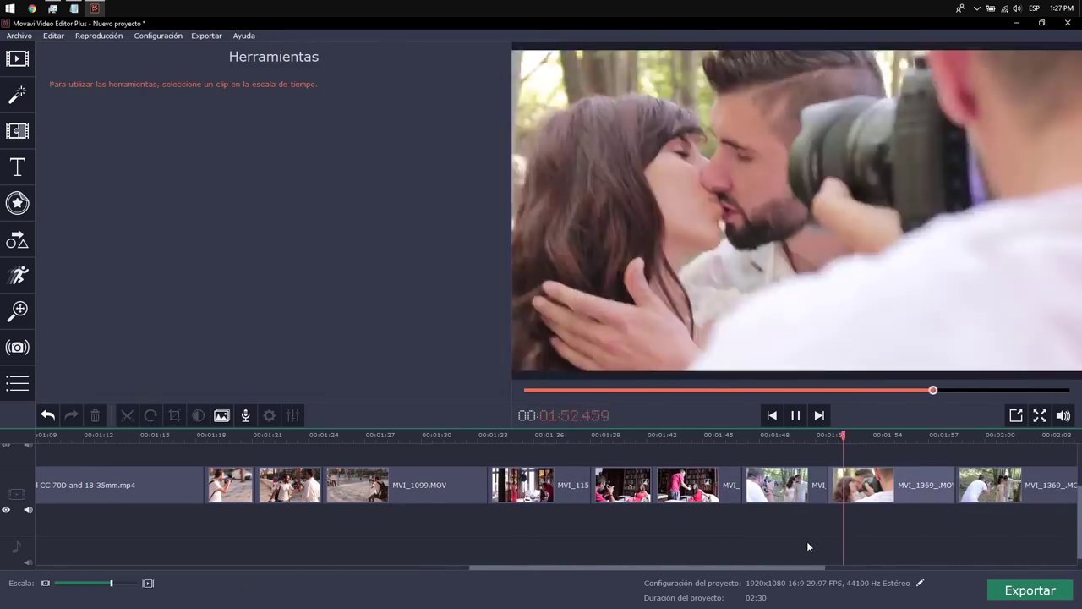
Move the hand-on-lens B-roll shot to the very start of the video, ahead of MVI_3499.
left_click(1036, 501)
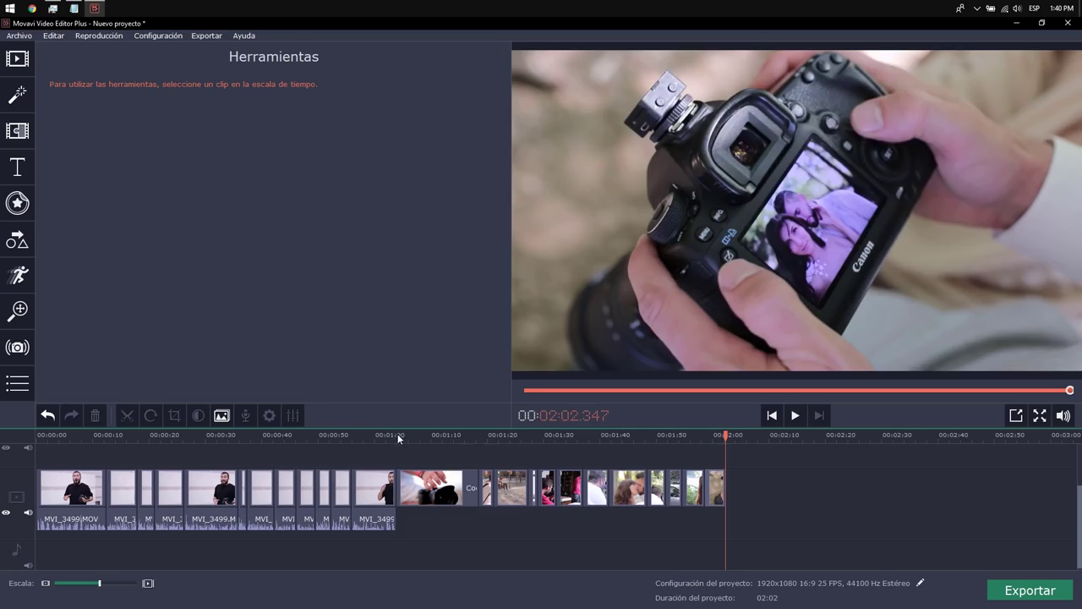
left_click(397, 433)
key("space")
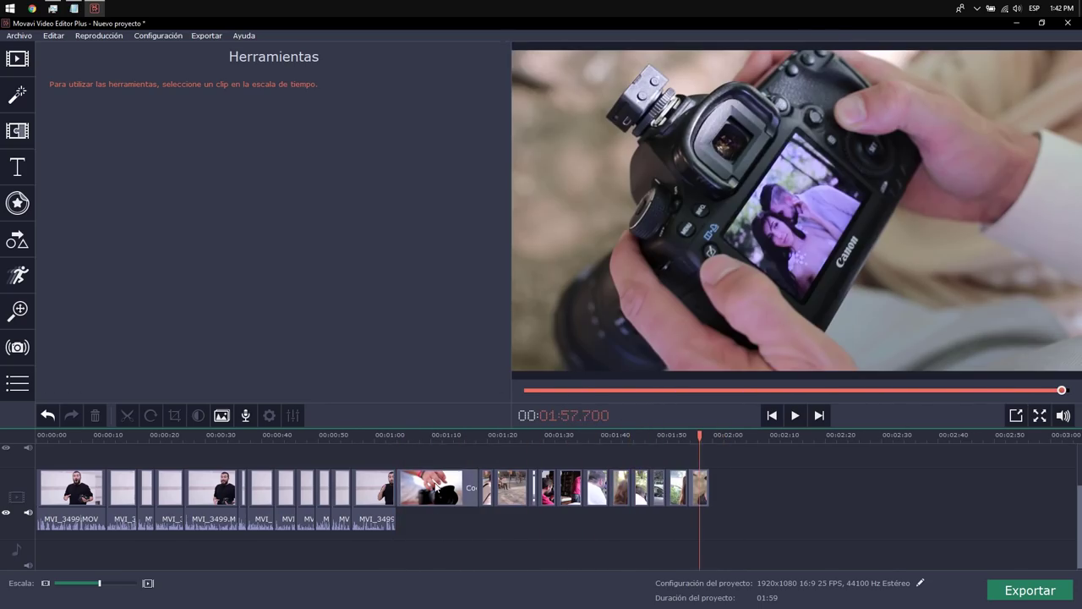
left_click(435, 488)
left_click_drag(448, 495, 74, 497)
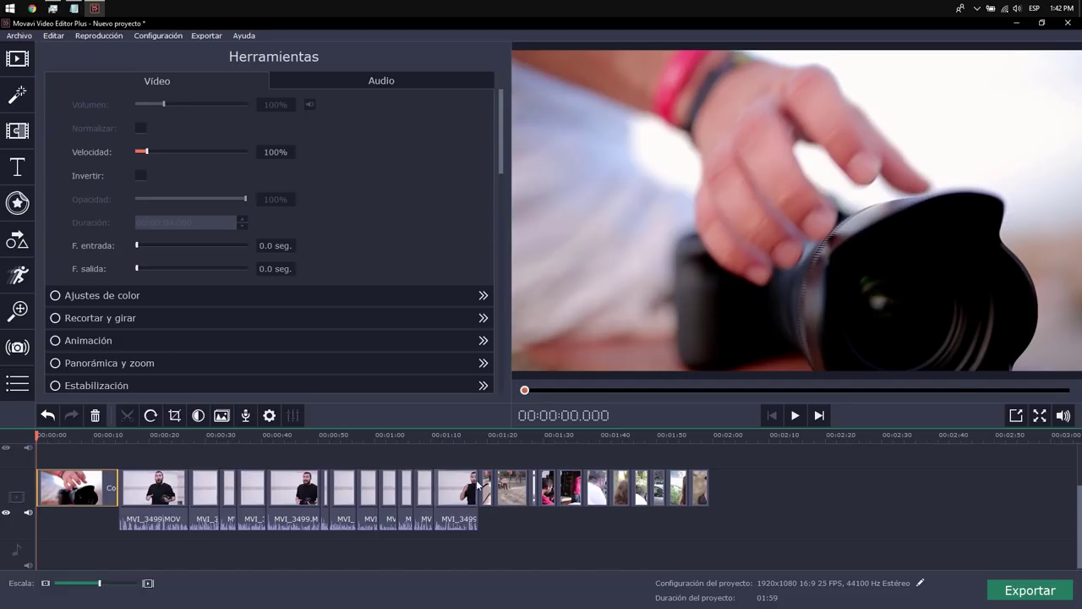
Lift a B-roll clip onto the upper track, place it earlier in the sequence, and review it.
left_click(121, 433)
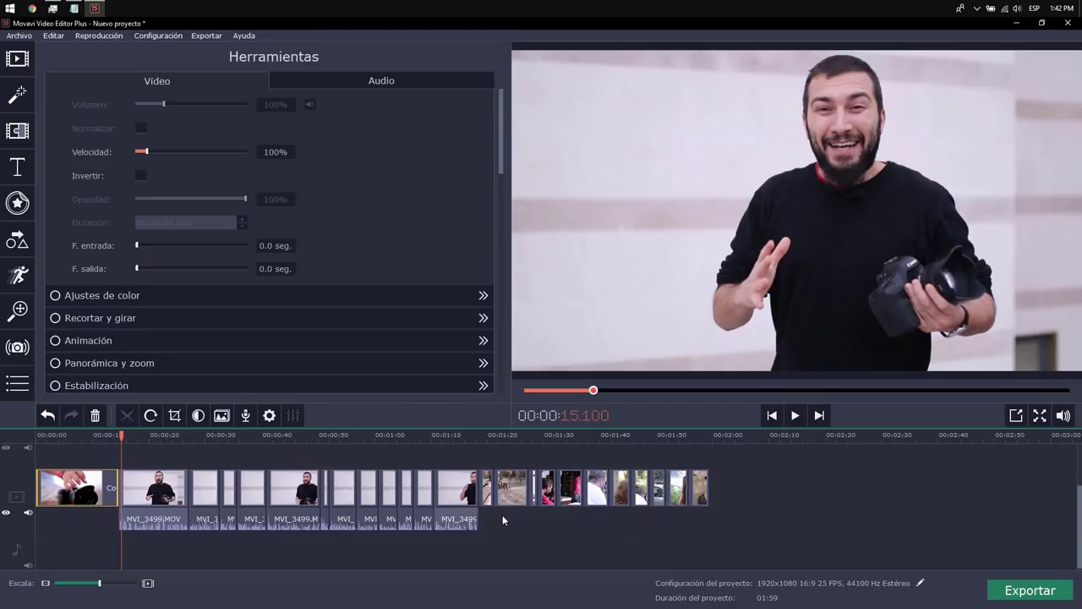
key("space")
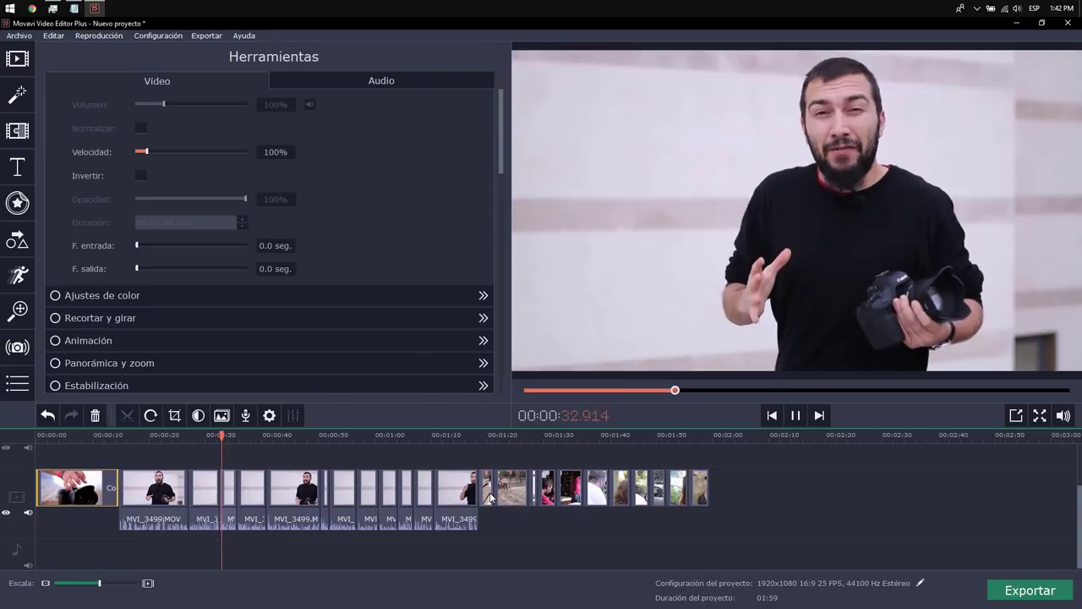
left_click_drag(487, 497, 227, 538)
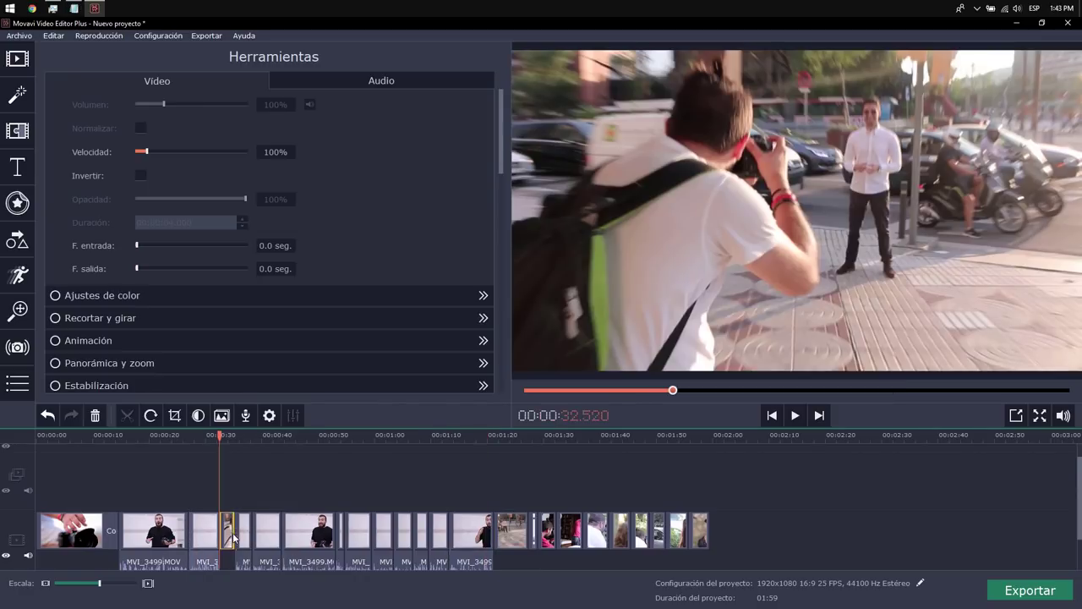
left_click_drag(232, 532, 252, 541)
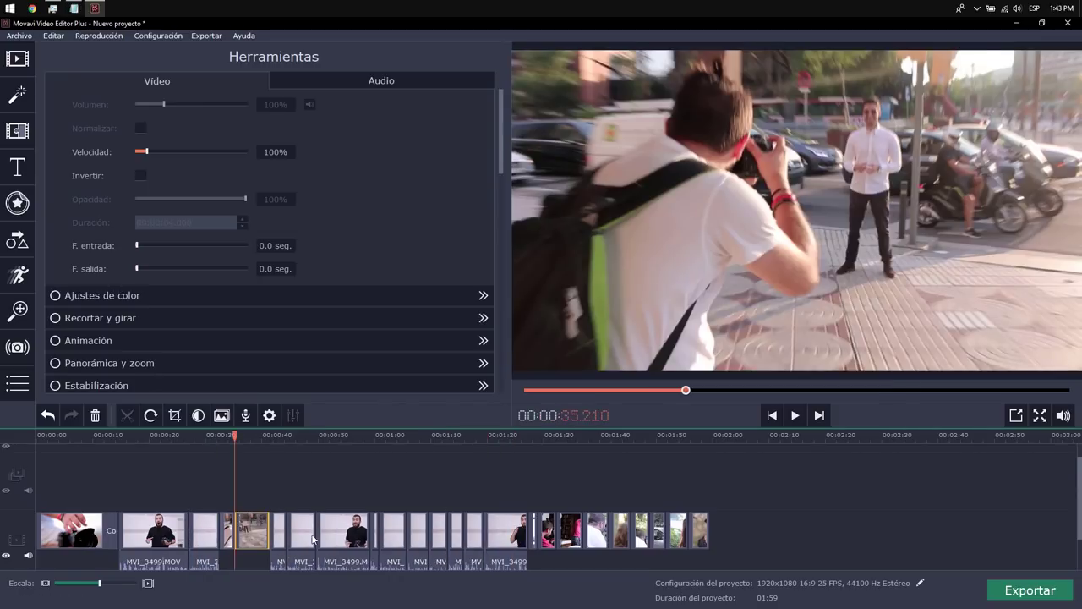
left_click_drag(349, 541, 272, 532)
key("space")
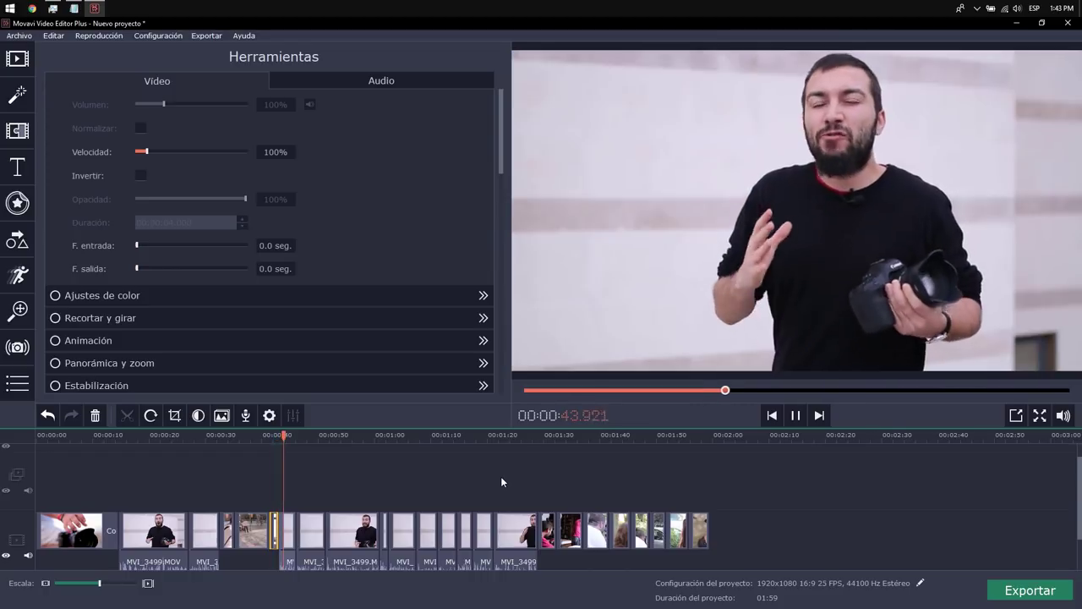
Move another B-roll clip earlier, review from about 36 seconds, and select the shaky street clip.
left_click(795, 415)
left_click_drag(292, 538, 240, 538)
left_click(298, 443)
key("space")
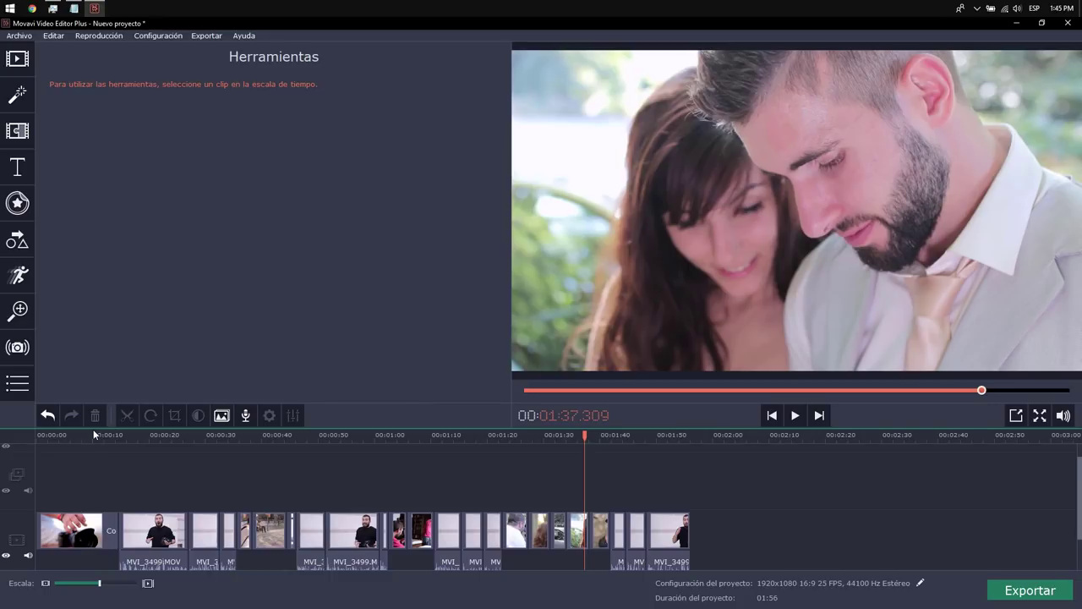
left_click(242, 436)
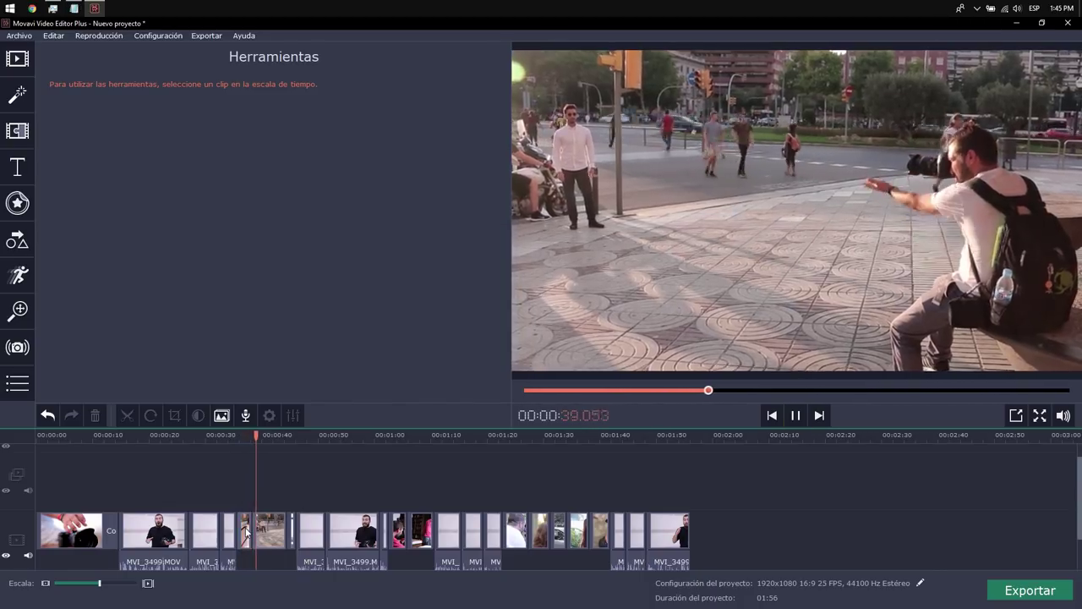
left_click(246, 530)
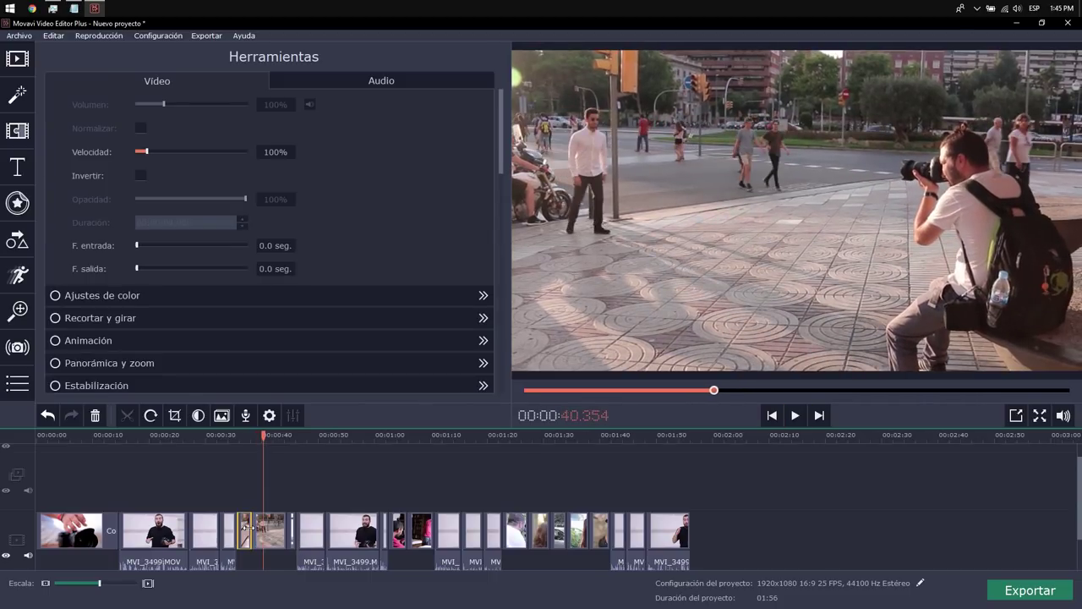
Stabilize the street clip with Estabilizar (Precisión 15, Sacudida 5) and apply the result.
left_click(57, 386)
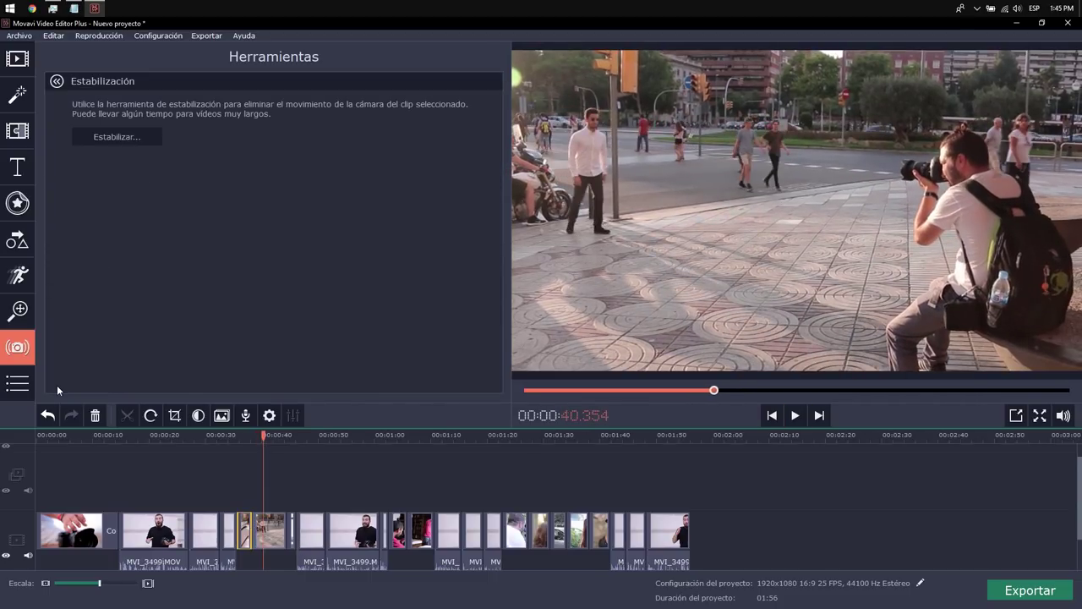
left_click(122, 137)
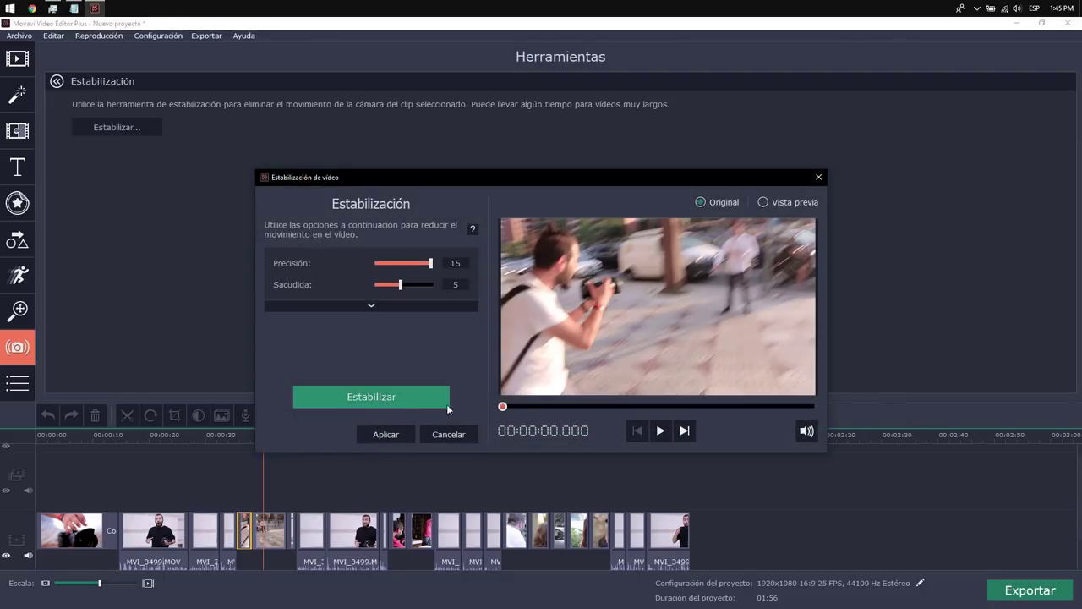
left_click(419, 397)
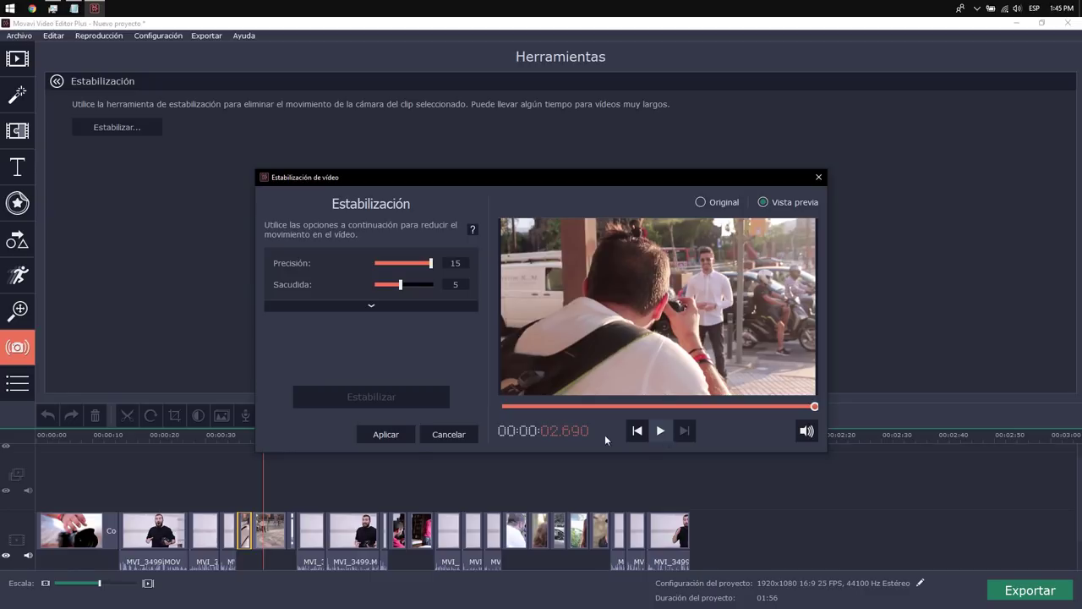
left_click(386, 434)
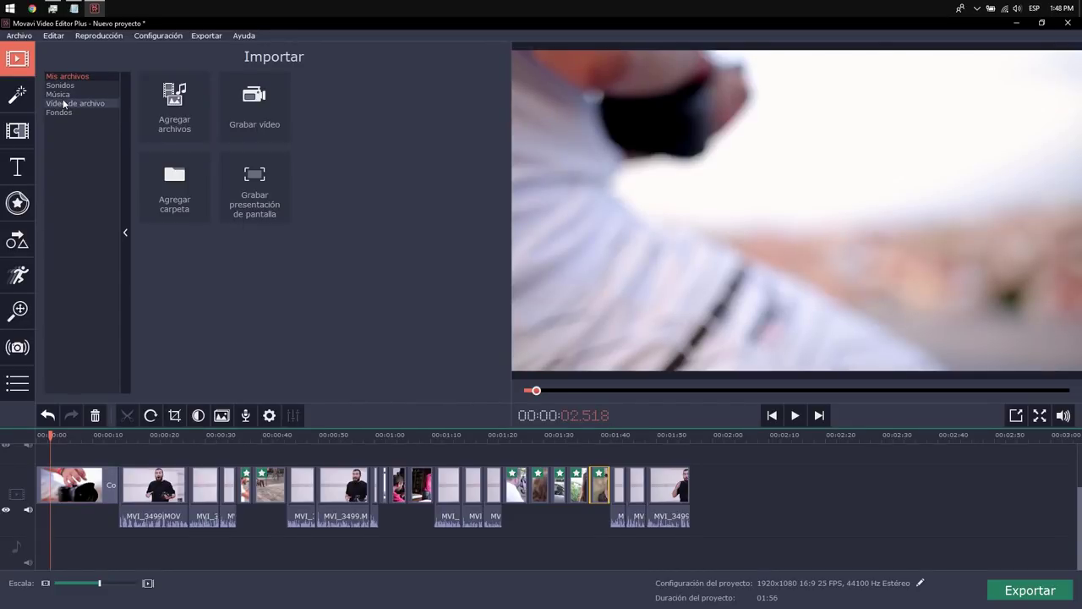
Lay the Rebelde music track under the video and trim its end so the project runs 02:27.
left_click(59, 93)
scroll(323, 288, "down", 10)
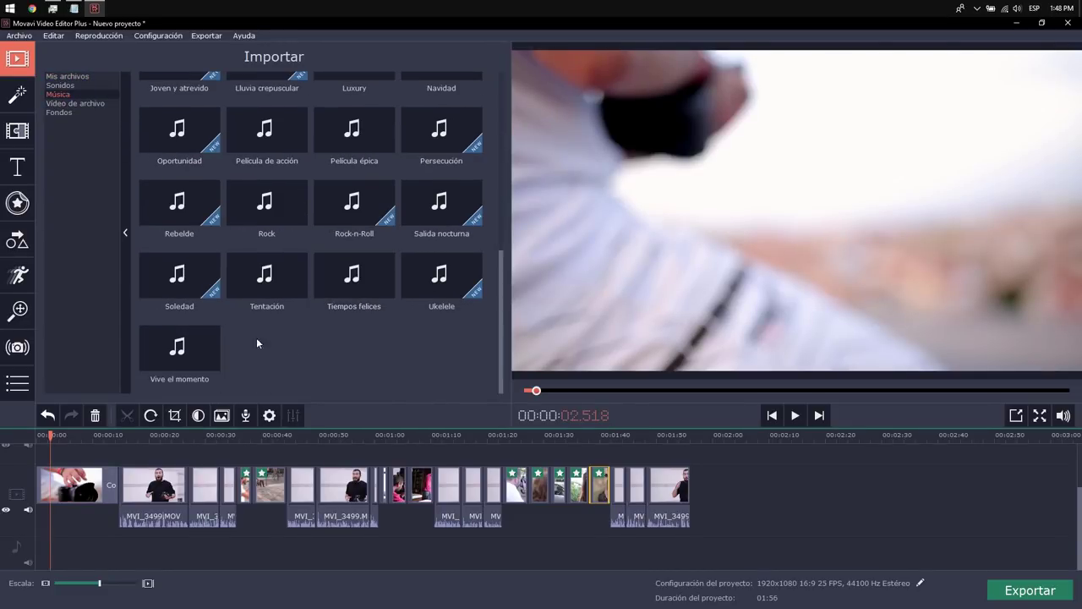
left_click(171, 211)
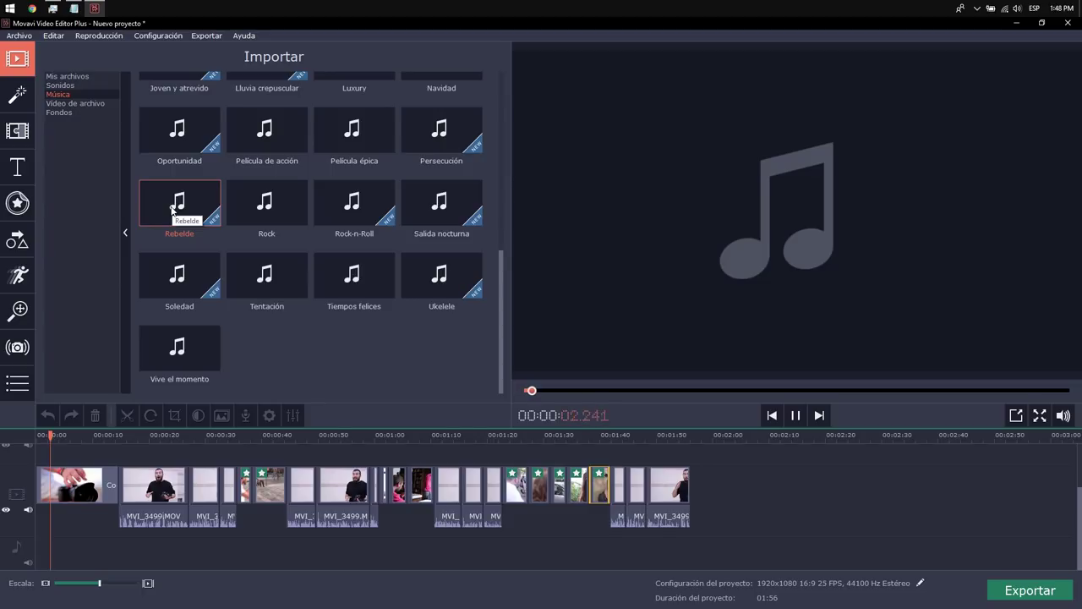
key("space")
left_click_drag(171, 247, 35, 547)
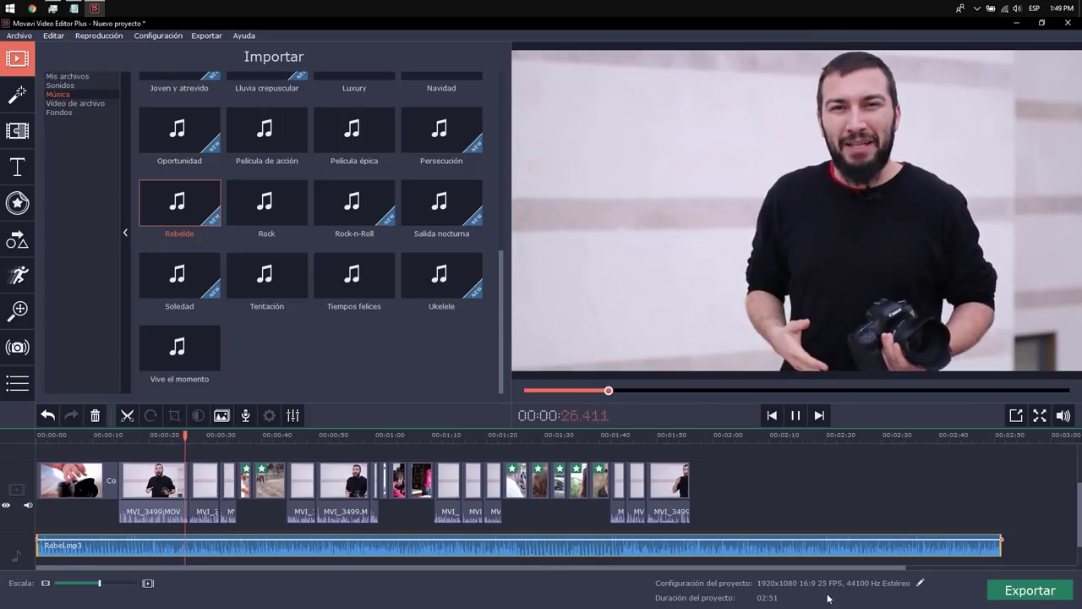
left_click_drag(1001, 540, 864, 544)
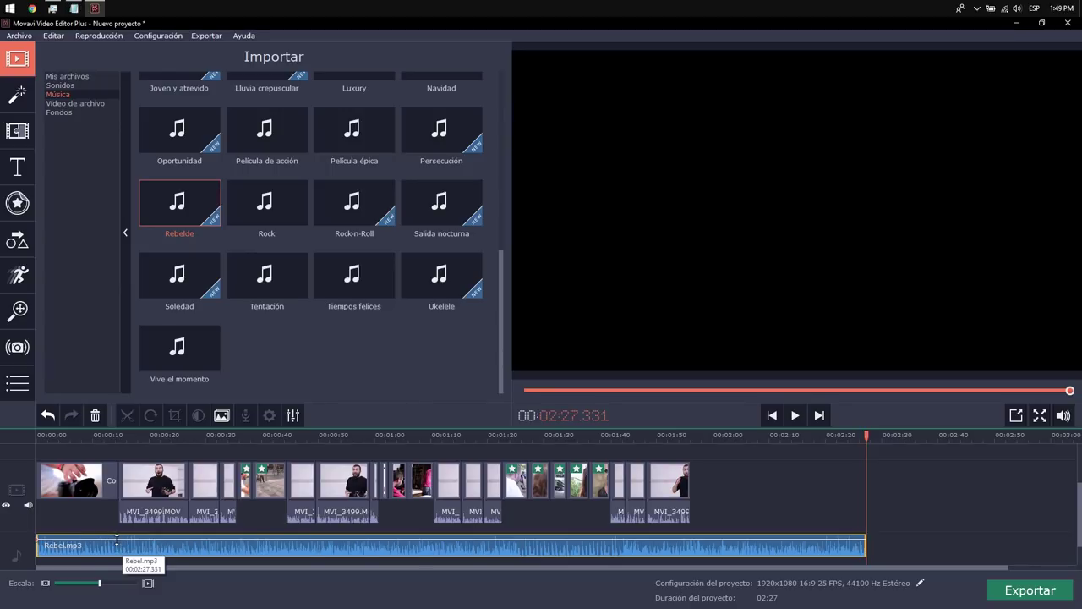
Add two pairs of volume points near the start of the Rebel.mp3 music.
right_click(114, 538)
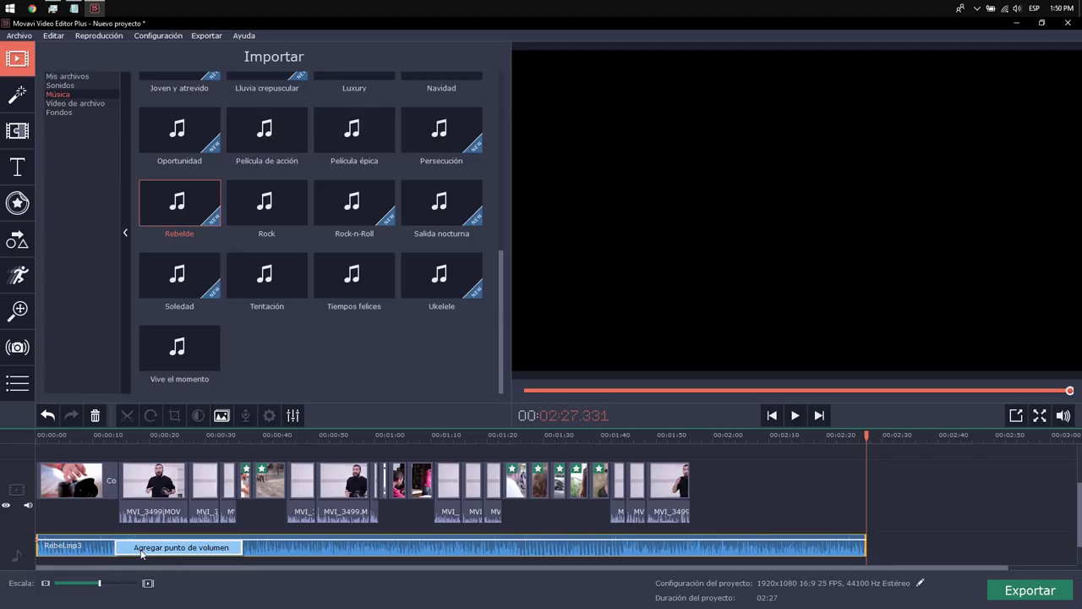
left_click(142, 548)
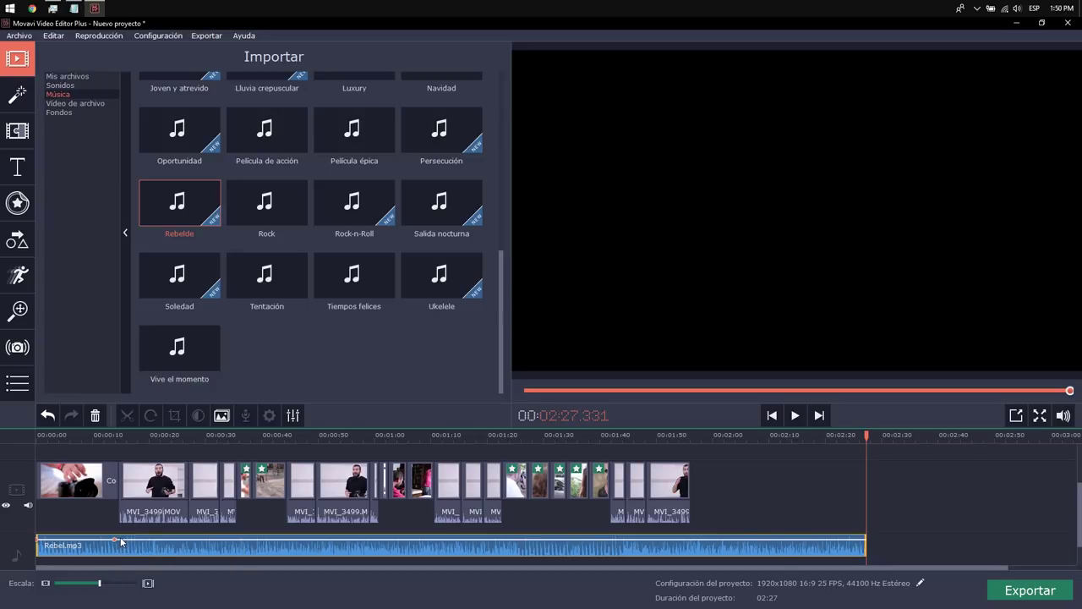
right_click(118, 542)
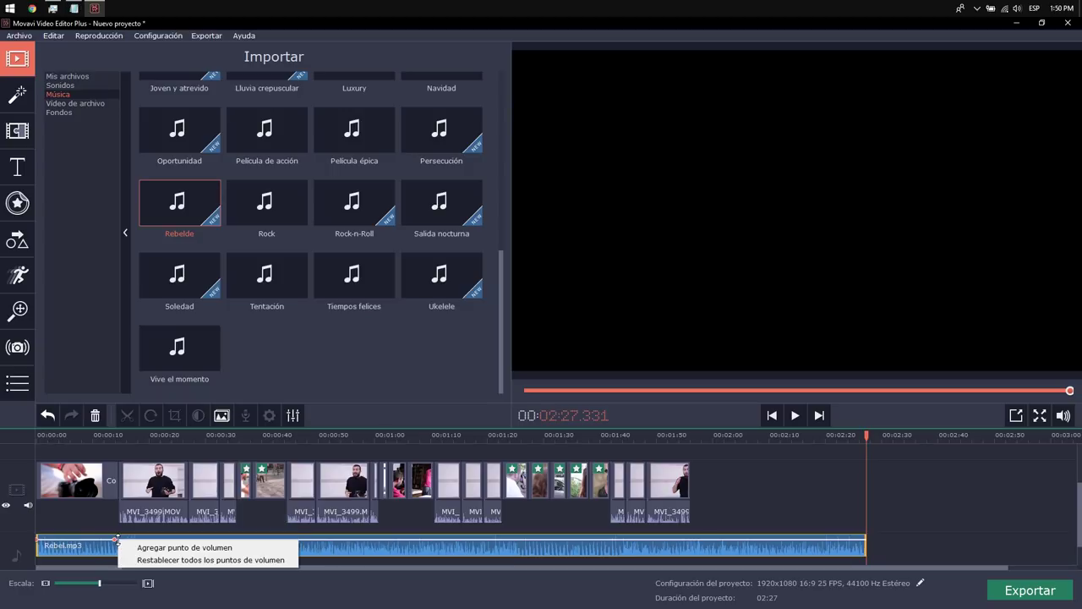
left_click(137, 548)
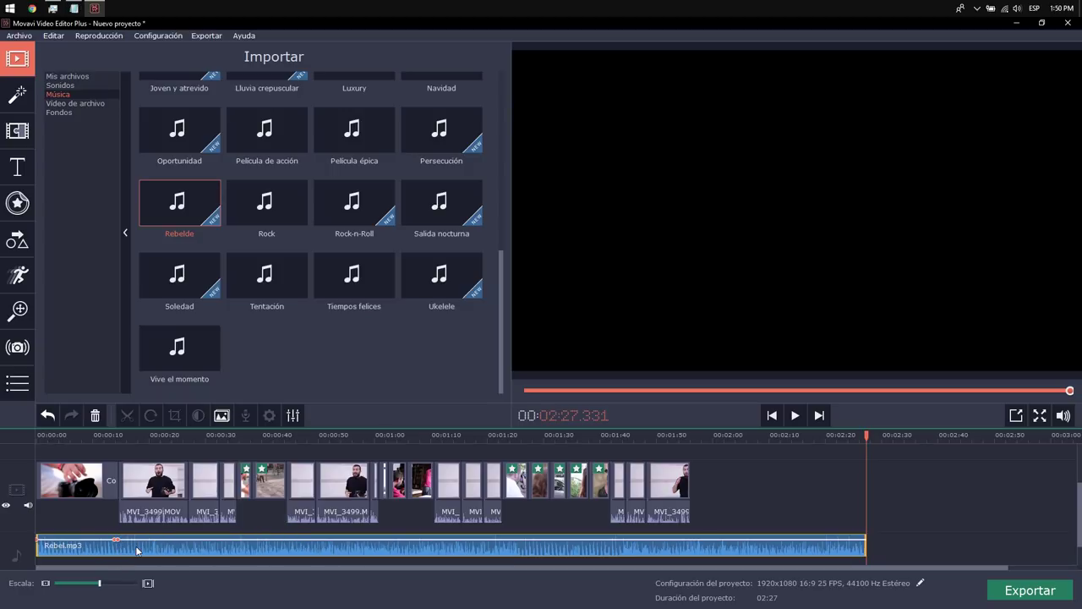
right_click(235, 542)
left_click(247, 547)
right_click(239, 538)
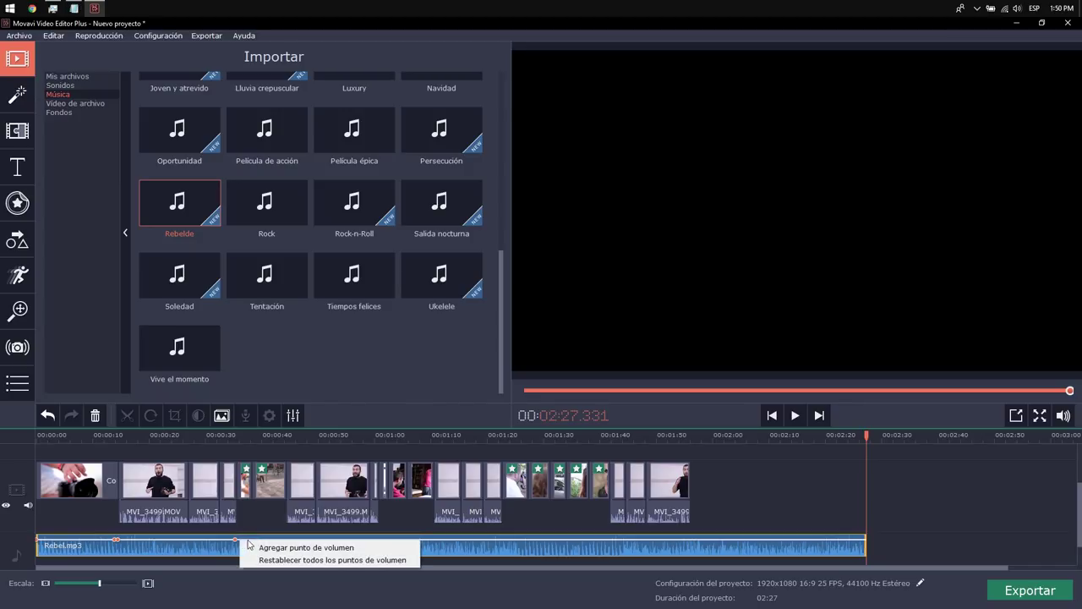
left_click(251, 547)
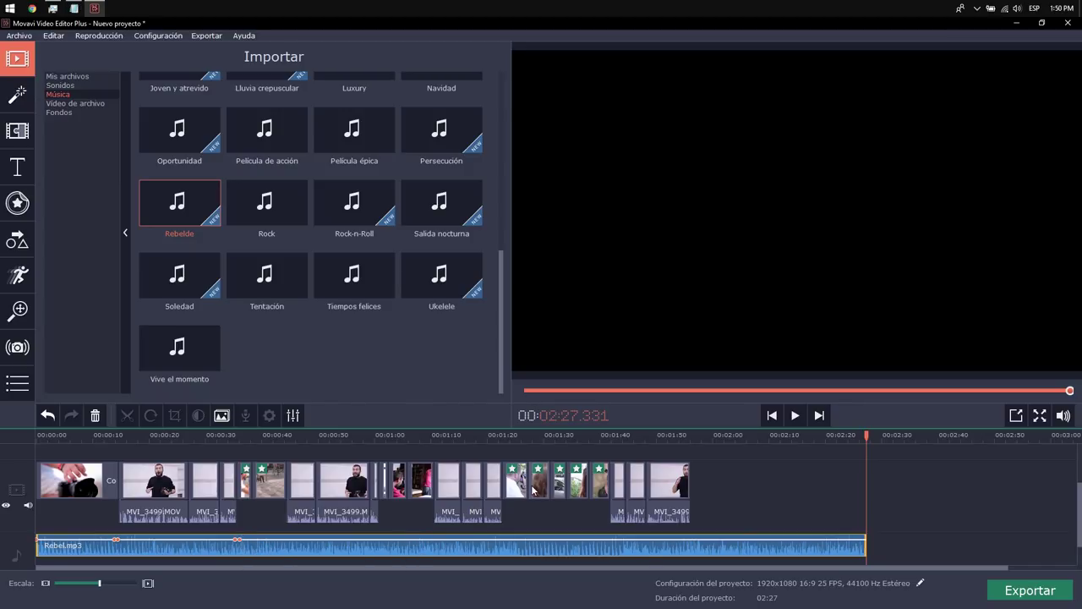
Add four more volume points further along the Rebel.mp3 music track.
right_click(285, 540)
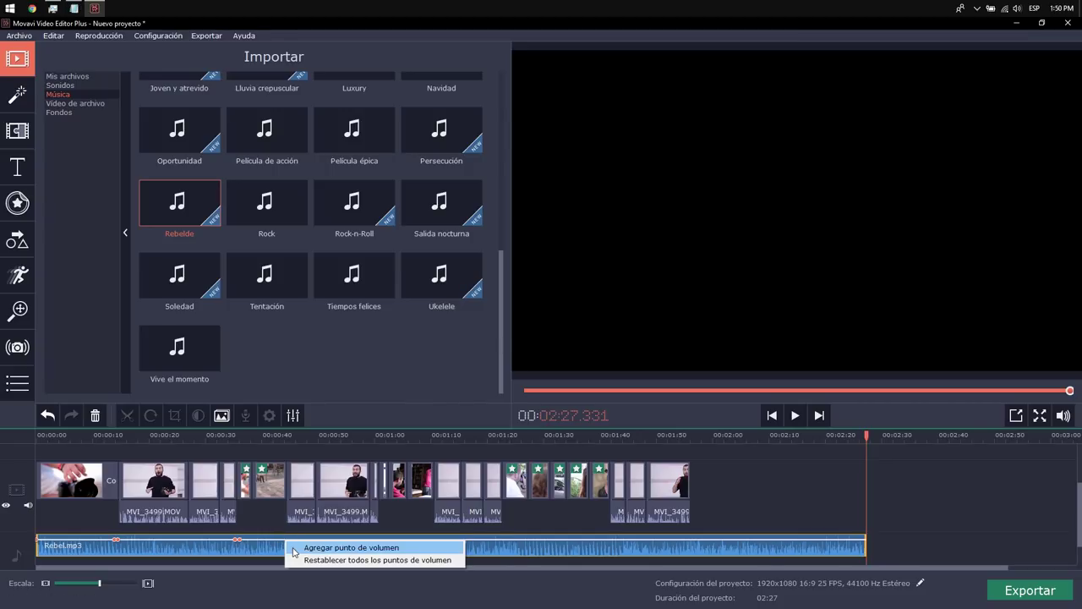
left_click(293, 548)
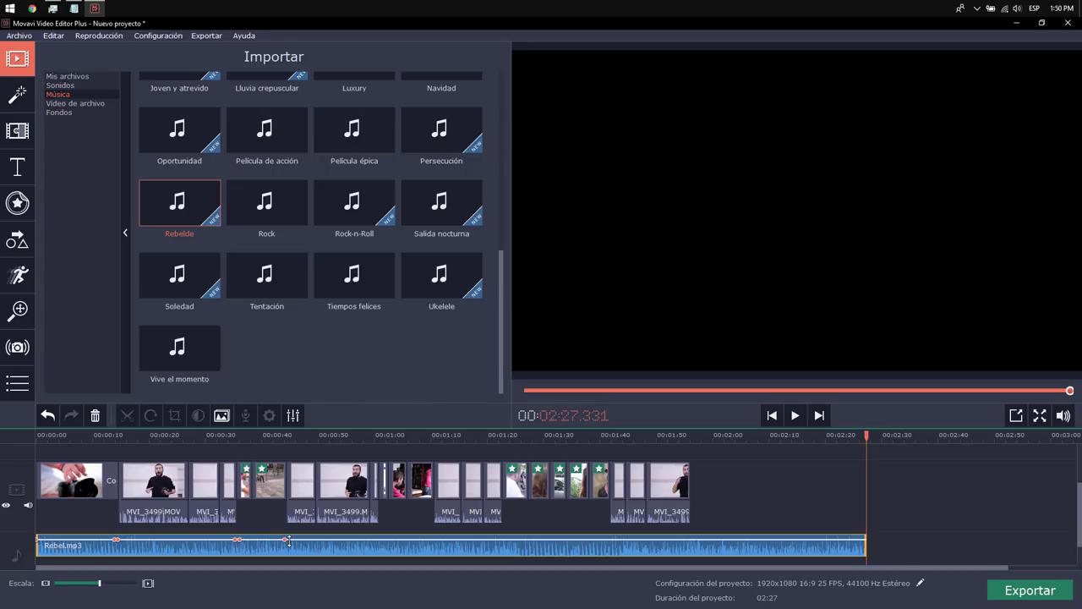
right_click(288, 540)
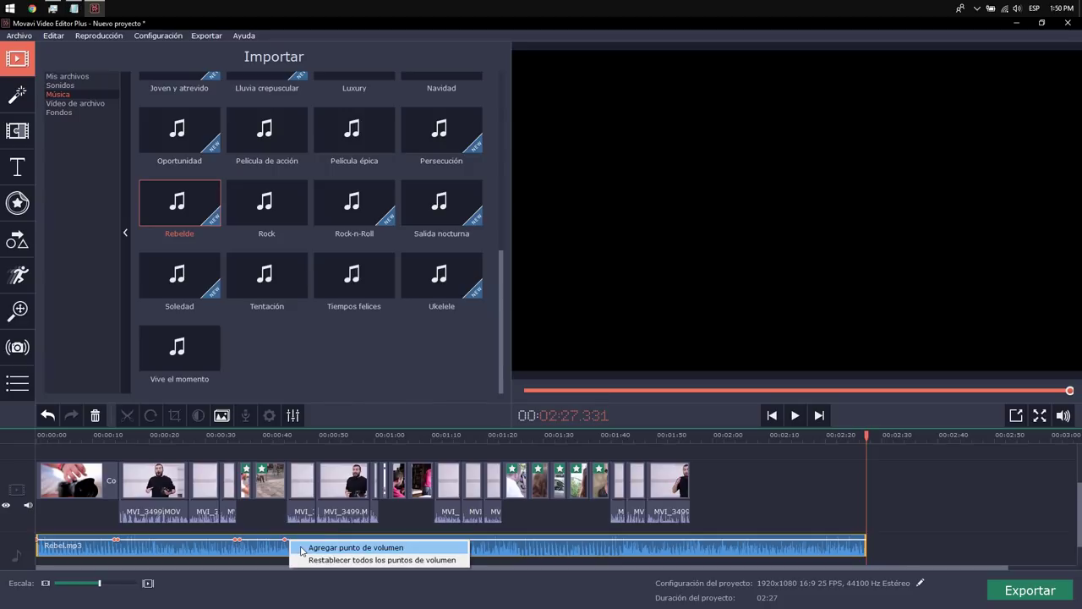
left_click(301, 548)
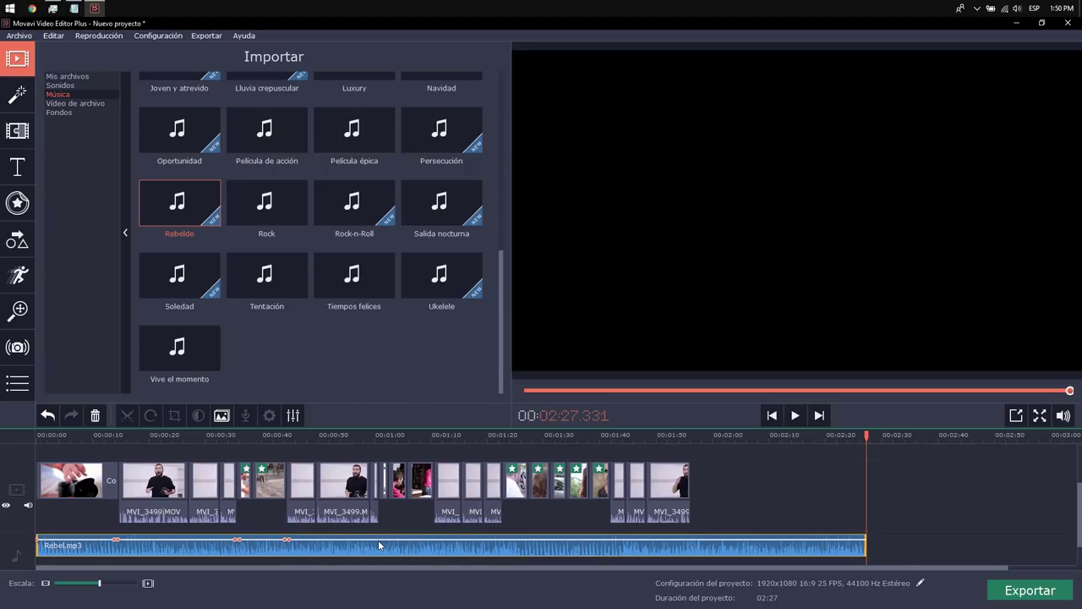
right_click(378, 541)
left_click(383, 546)
right_click(382, 543)
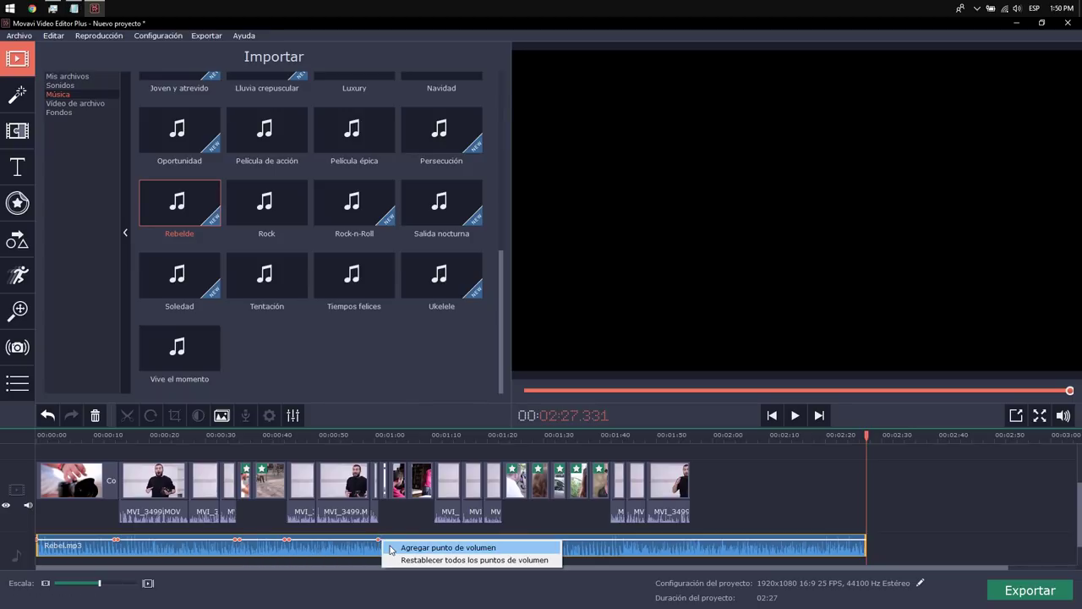
right_click(434, 539)
left_click(481, 547)
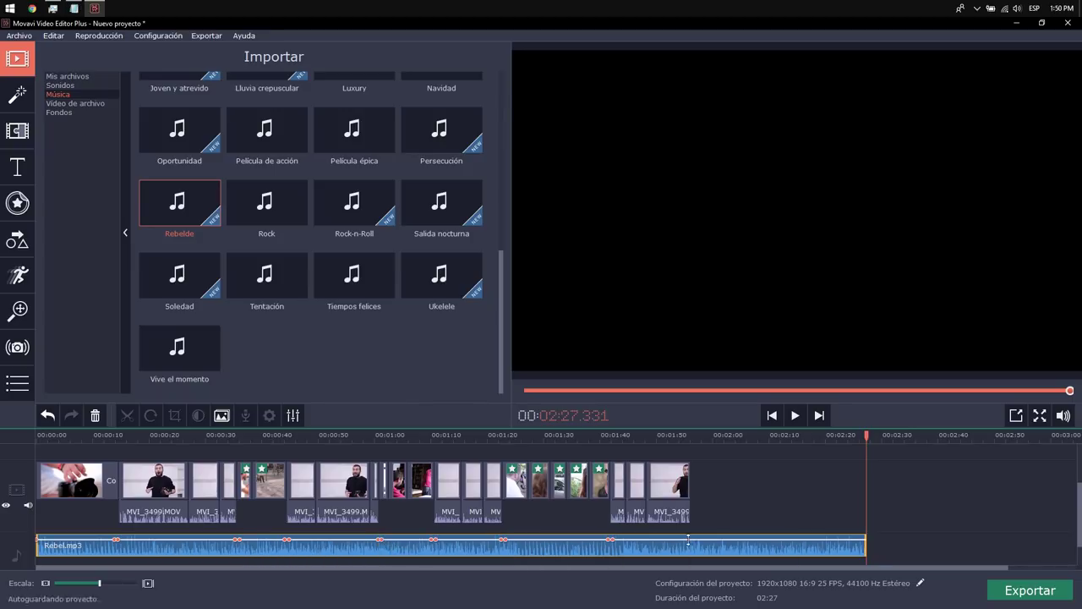
left_click(117, 438)
Add a volume point on Rebel.mp3 at 00:00:14.370 and zoom the timeline out.
scroll(135, 585, "up", 3)
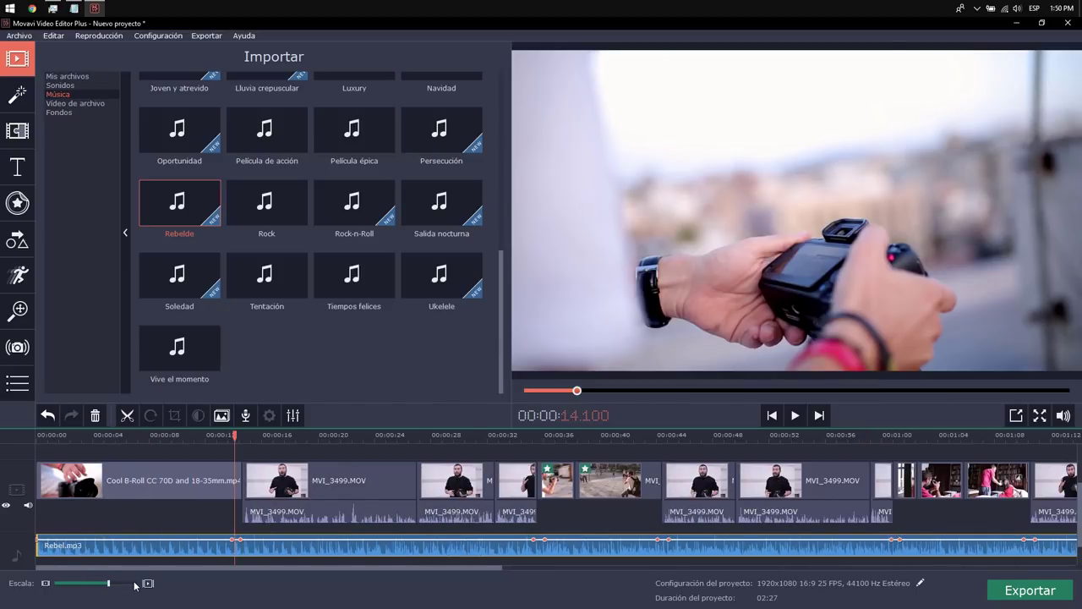
scroll(135, 585, "up", 1)
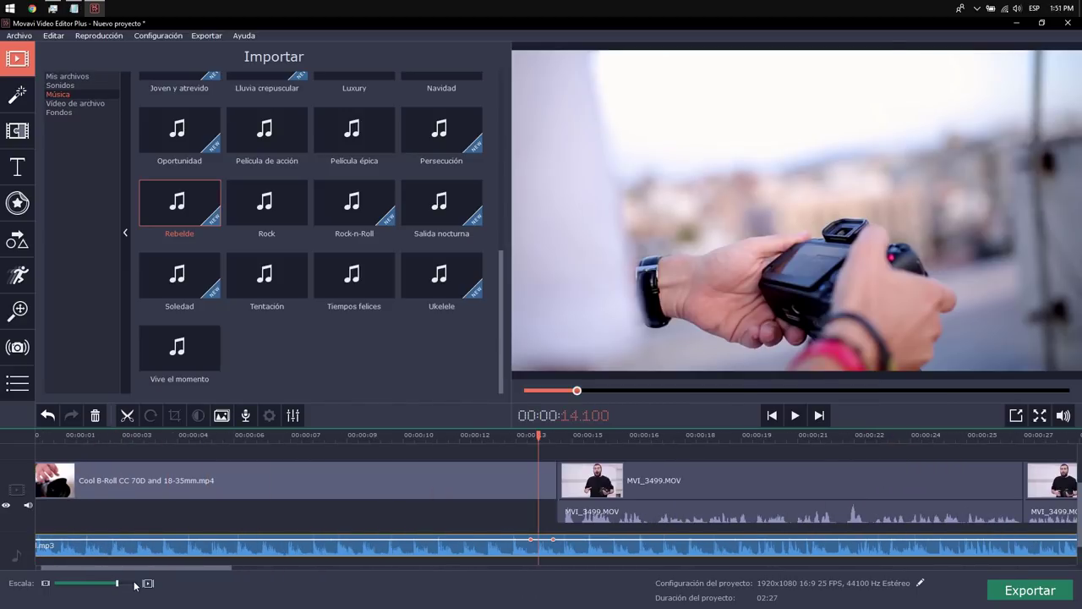
left_click(567, 538)
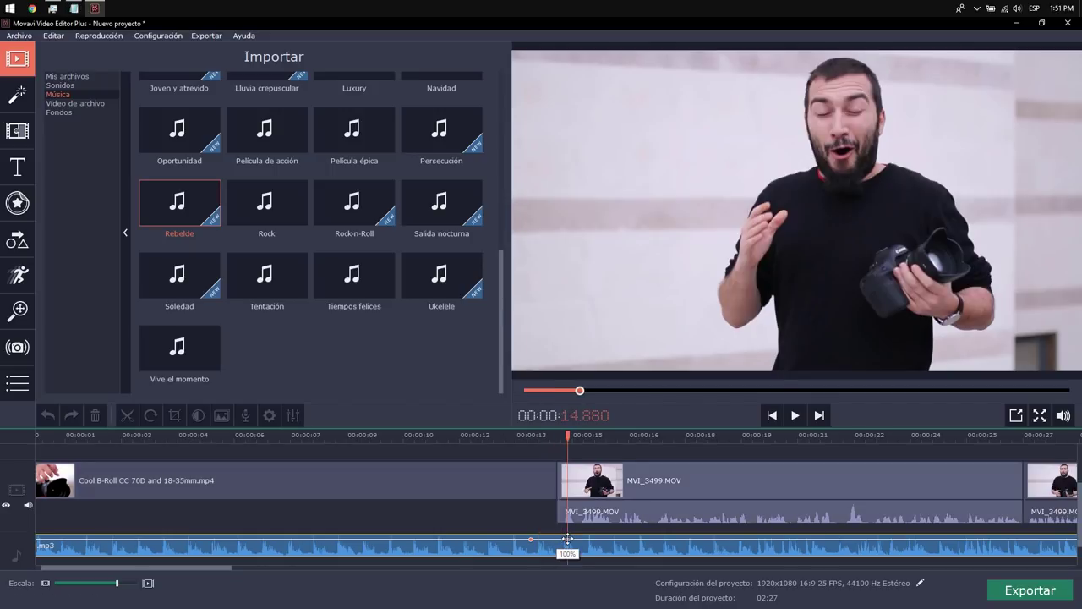
left_click(567, 539)
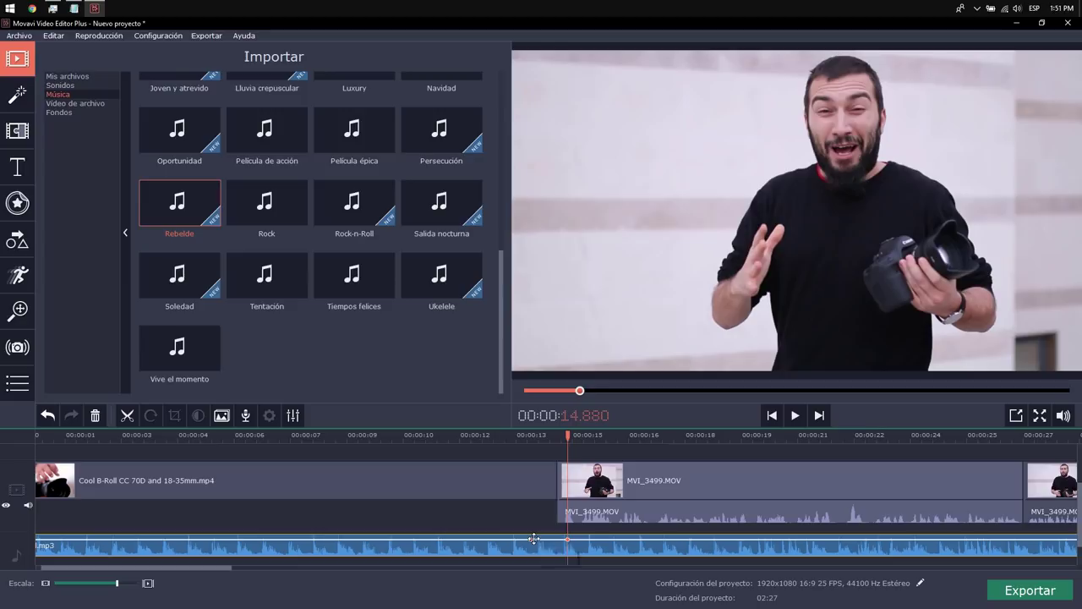
left_click_drag(534, 539, 551, 536)
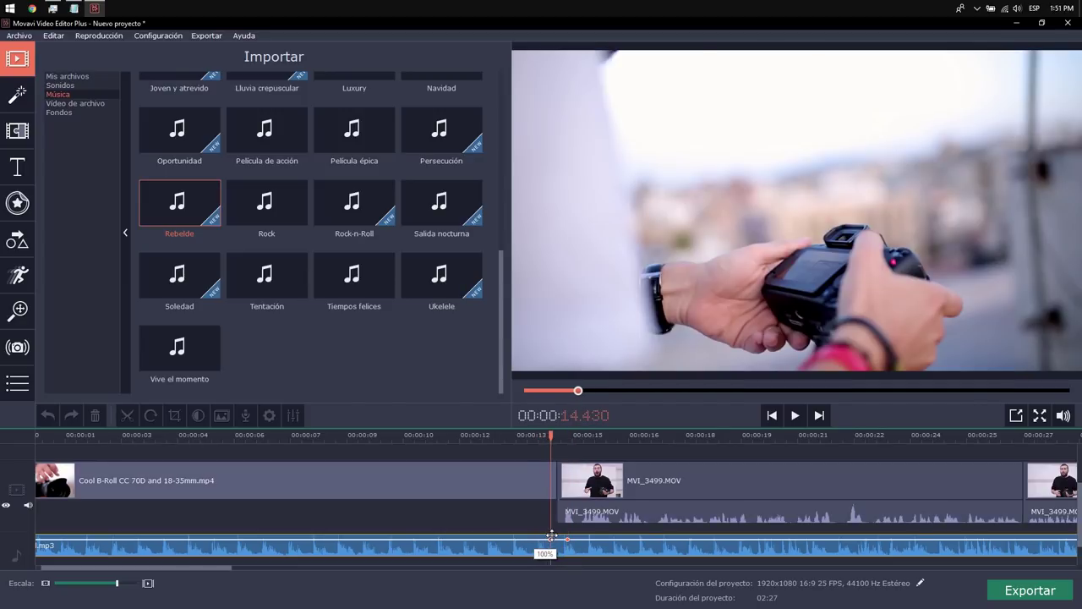
left_click(549, 537)
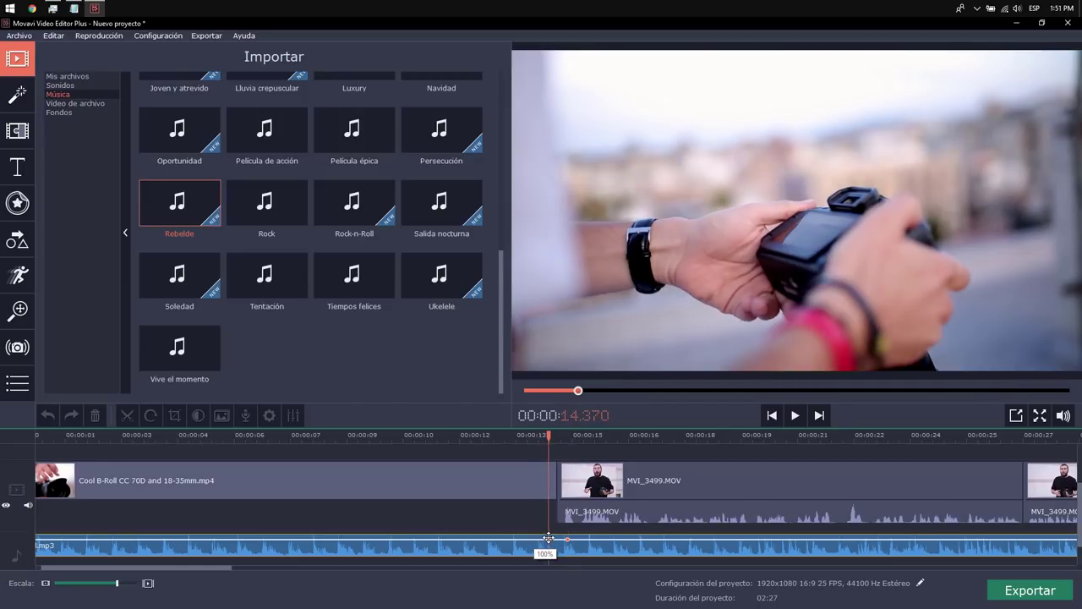
left_click_drag(240, 568, 407, 569)
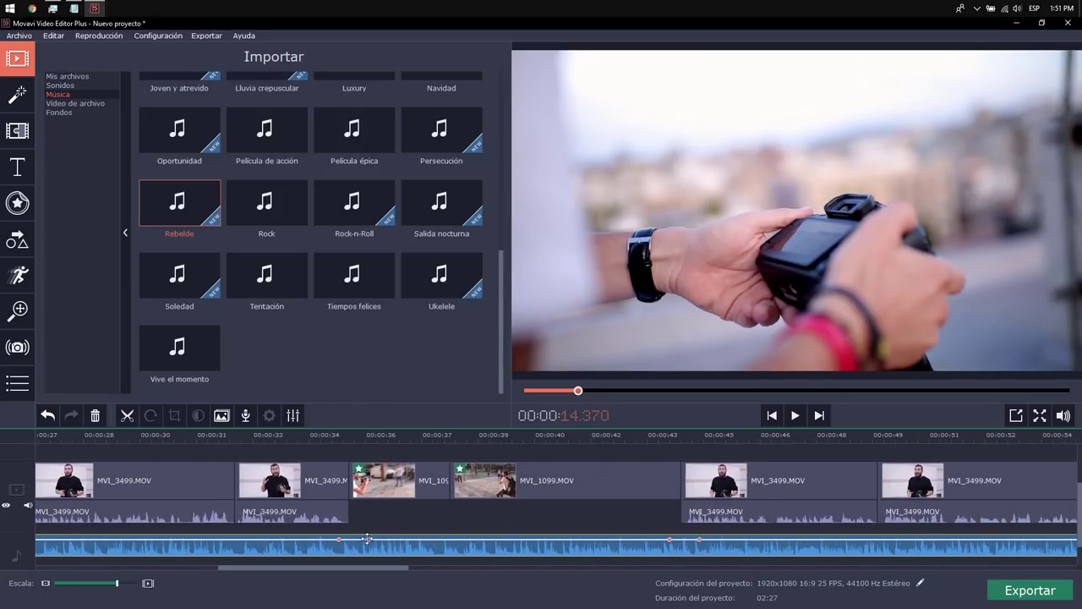
left_click(372, 542)
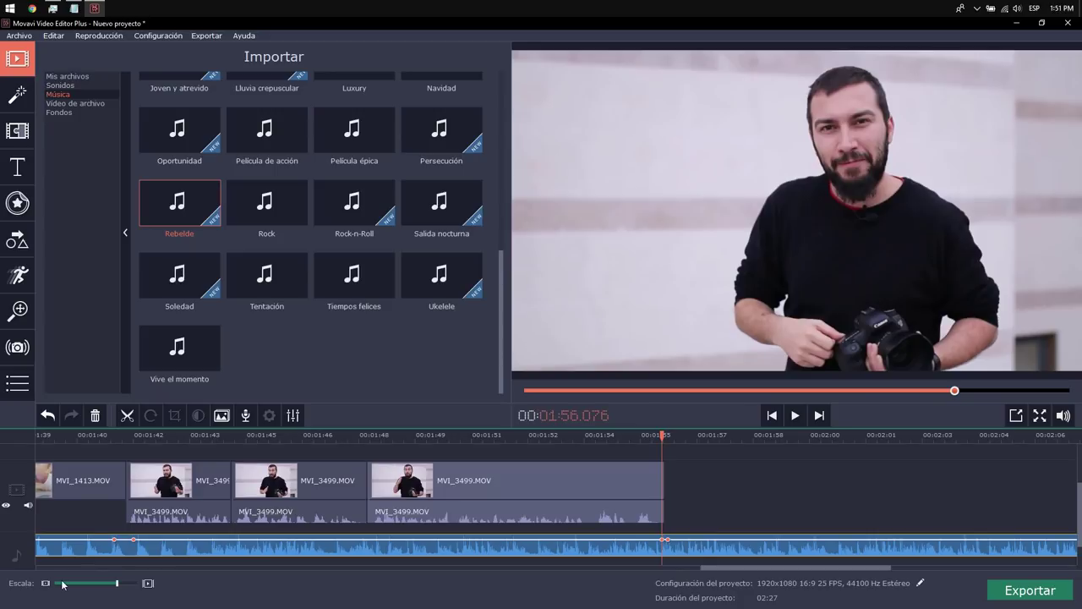
scroll(59, 587, "down", 2)
scroll(59, 588, "down", 2)
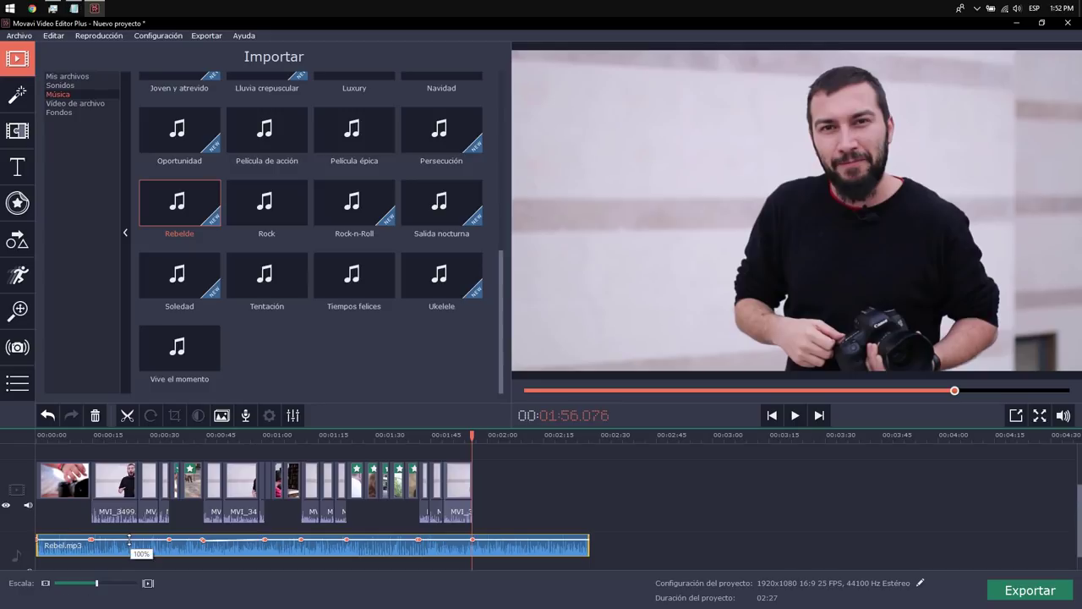
Lower the Rebel.mp3 volume to about 9% under the opening talking-head section and play it back.
left_click_drag(129, 538, 127, 545)
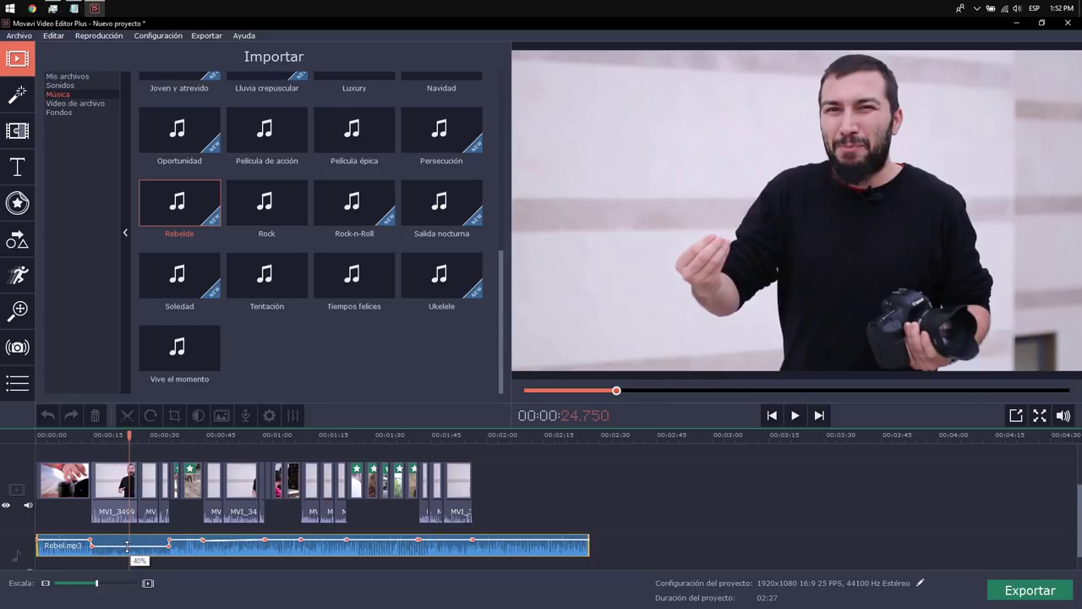
left_click_drag(127, 546, 127, 549)
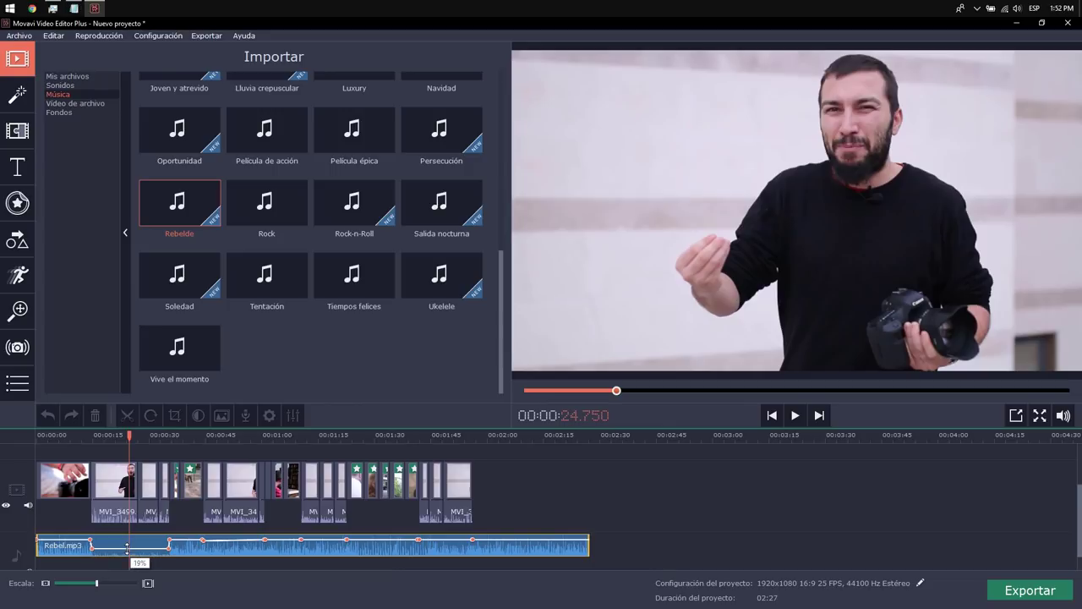
left_click(84, 445)
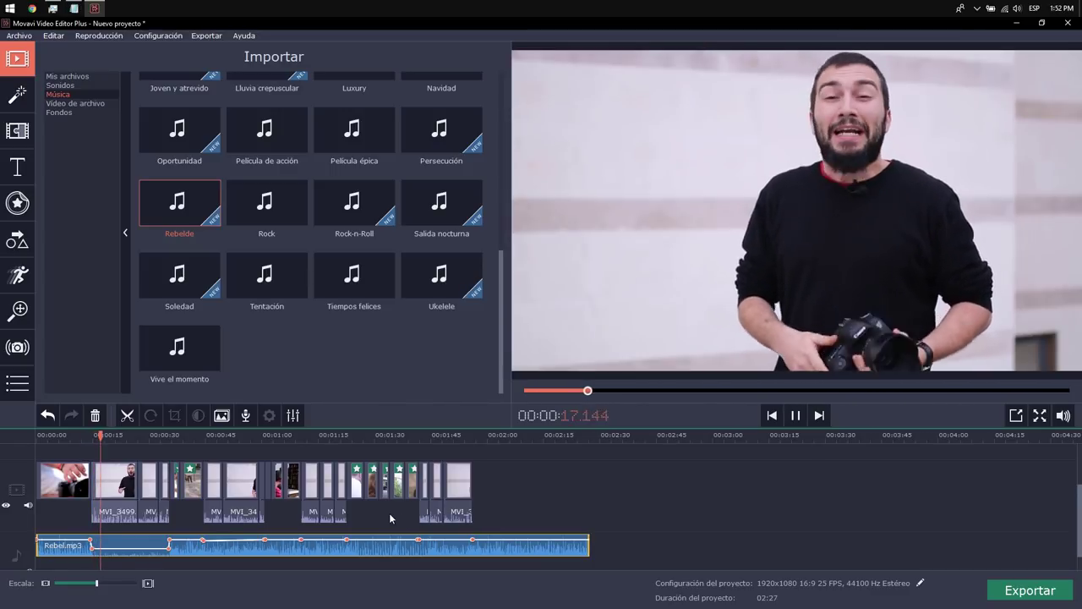
key("space")
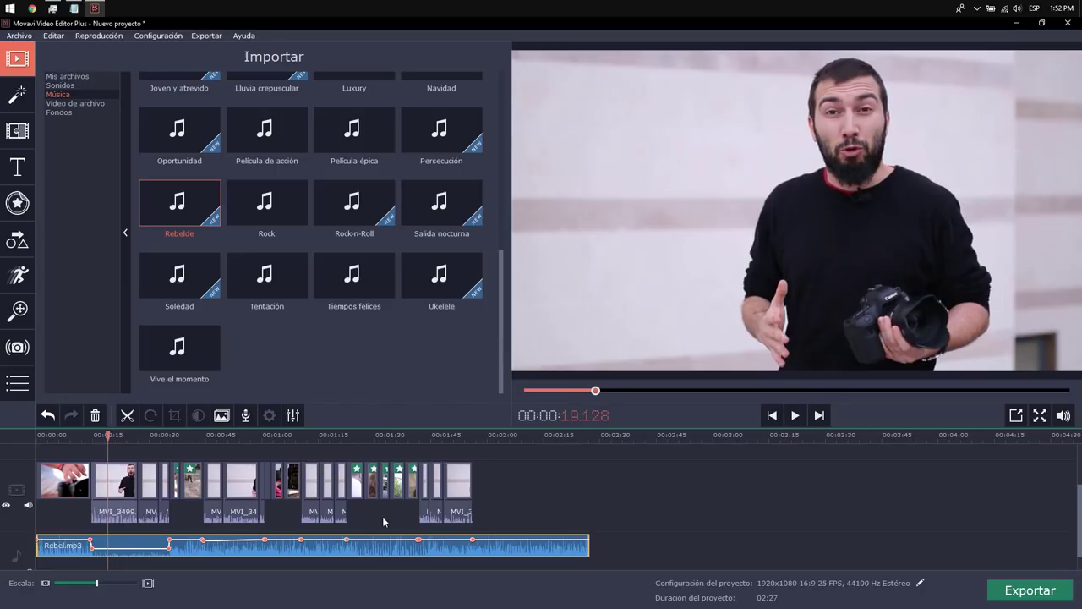
left_click(115, 487)
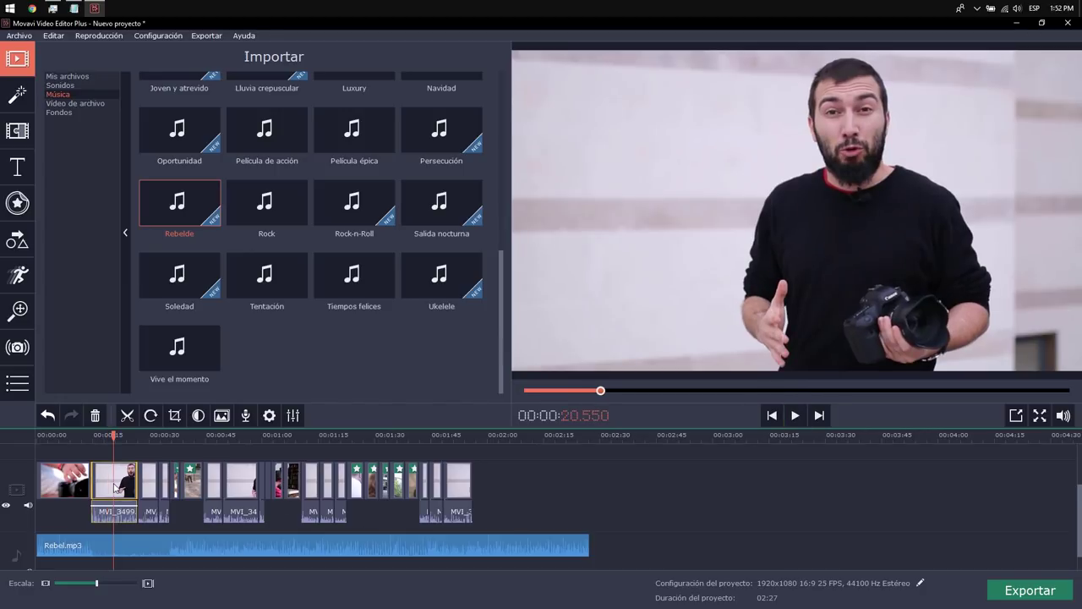
Boost the audio of the first three MVI_3499 clips to 224% volume and check playback.
left_click_drag(165, 531, 117, 482)
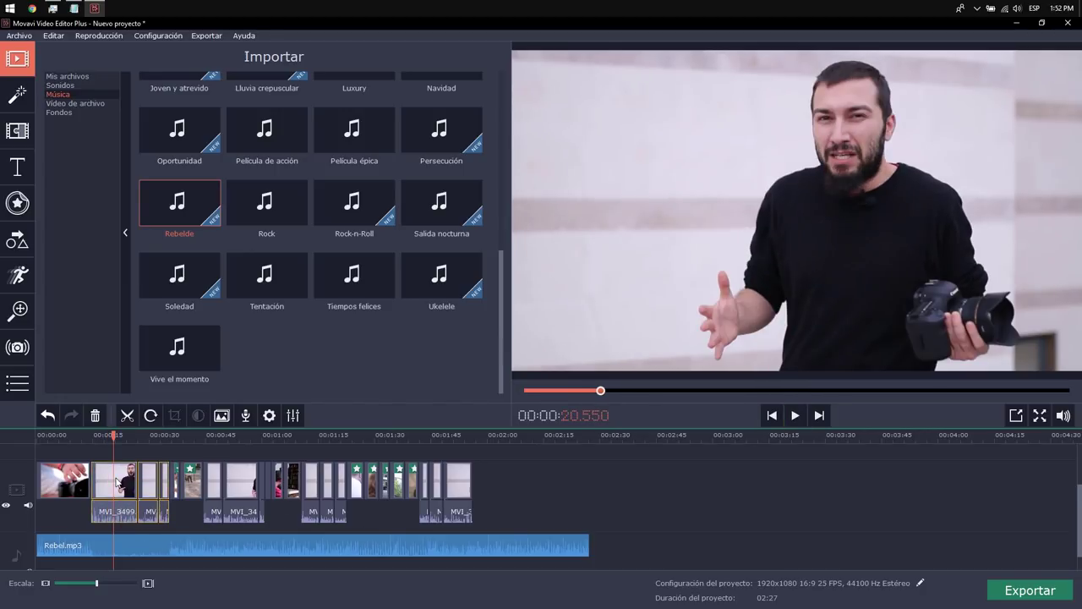
left_click(291, 419)
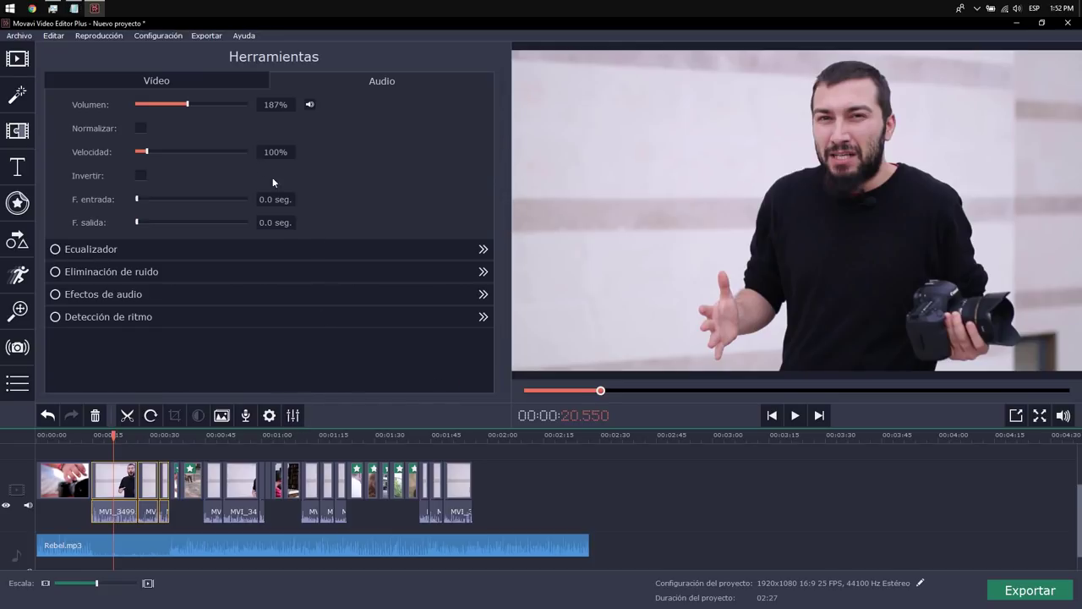
left_click_drag(200, 103, 203, 103)
left_click(77, 437)
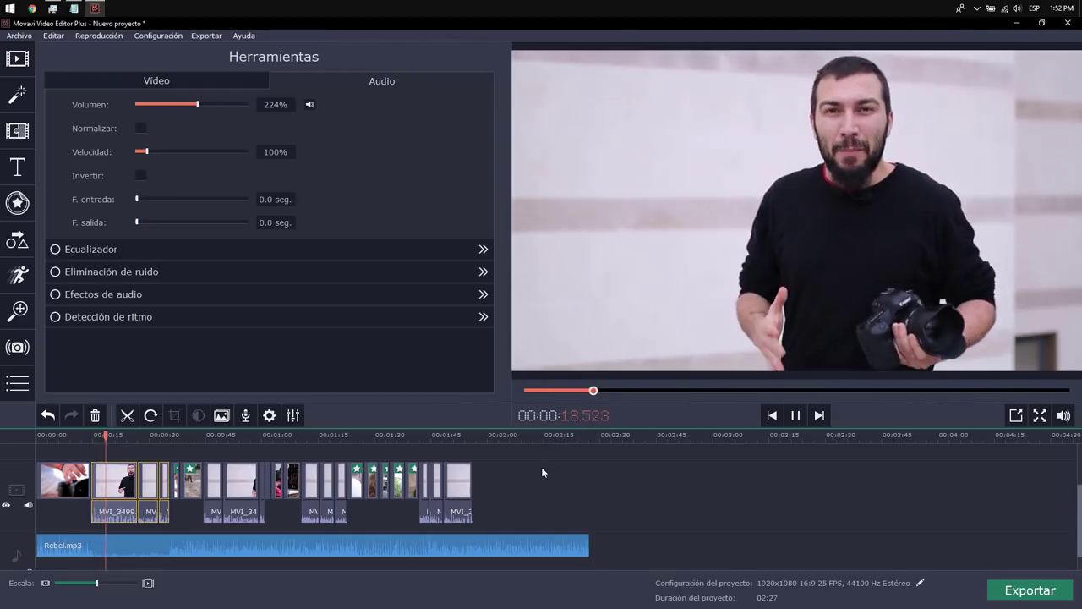
key("space")
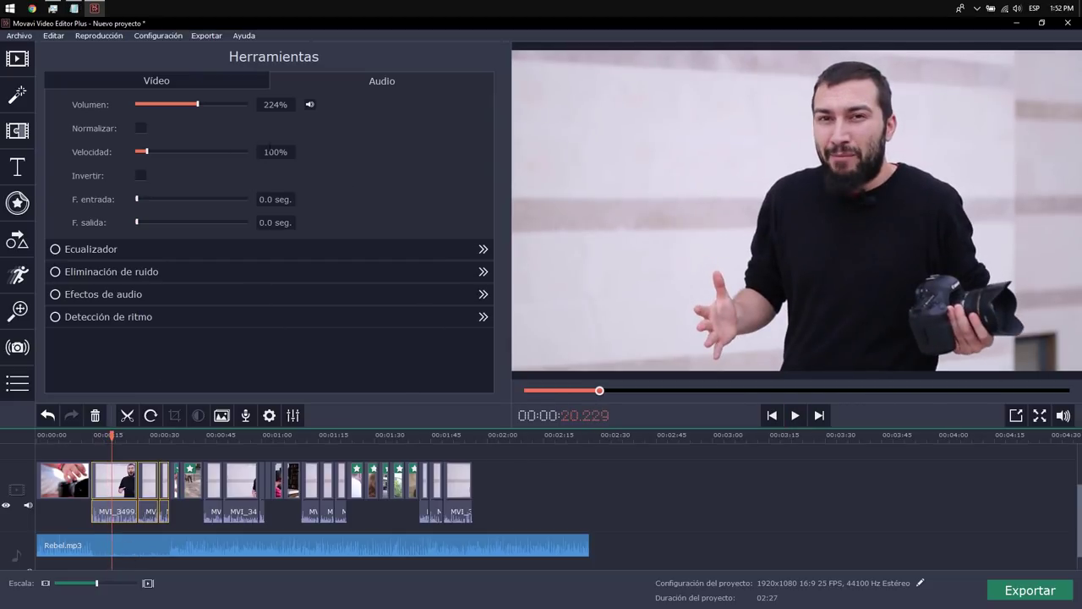
left_click(253, 514)
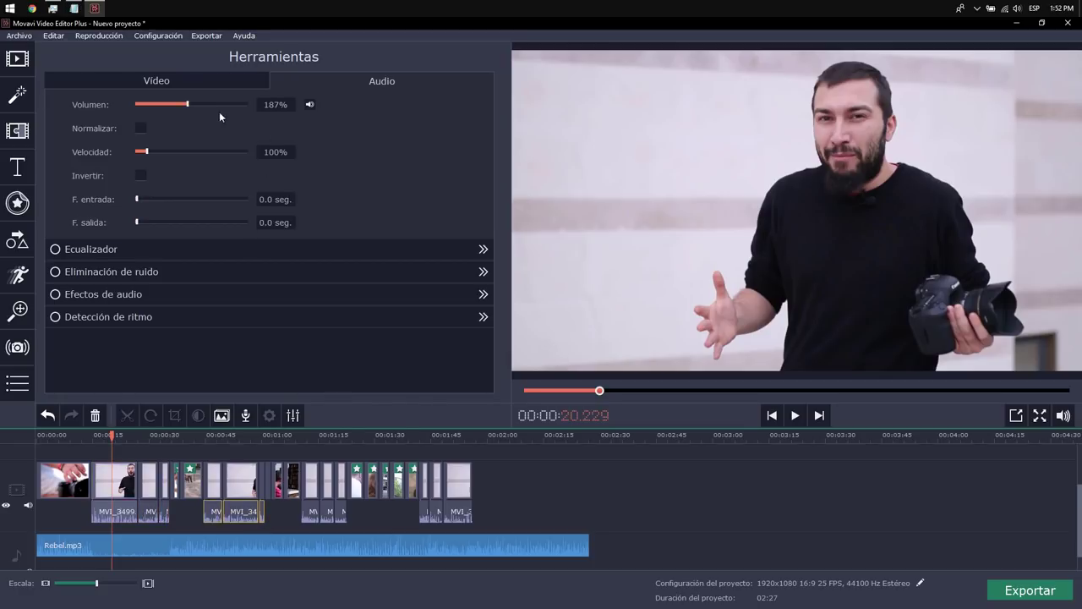
left_click(334, 507)
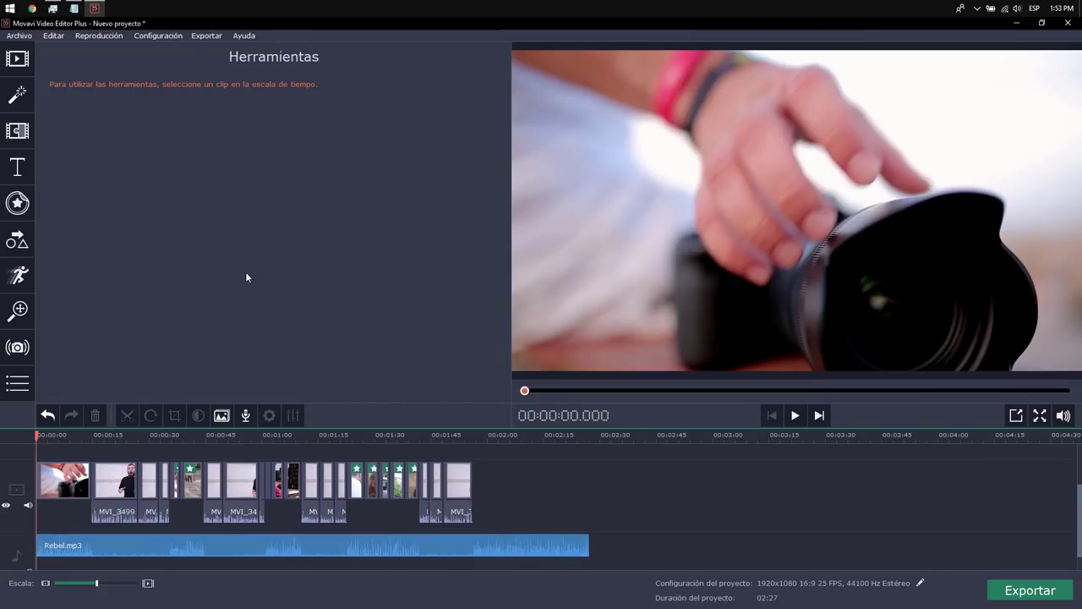
Place a Fundido a negro fade between the first two clips and preview it.
left_click(18, 132)
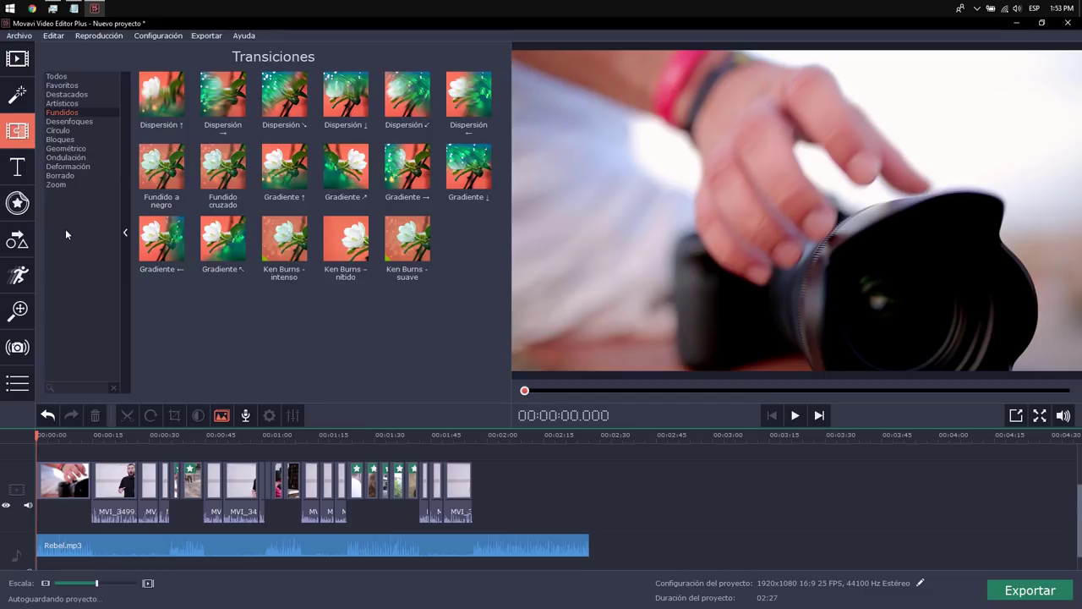
left_click(88, 94)
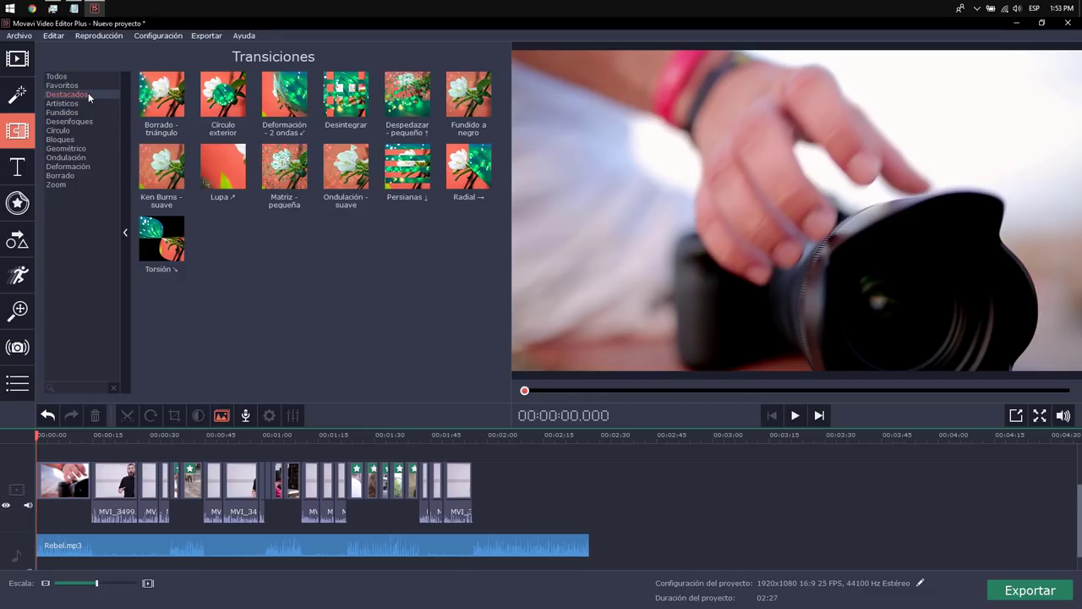
left_click(83, 102)
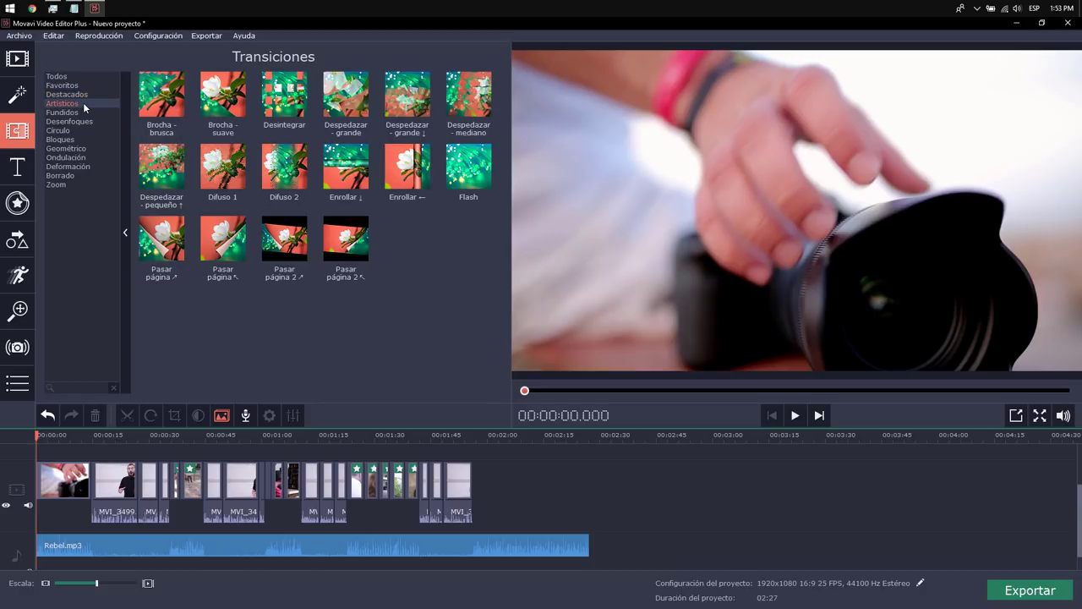
left_click(79, 111)
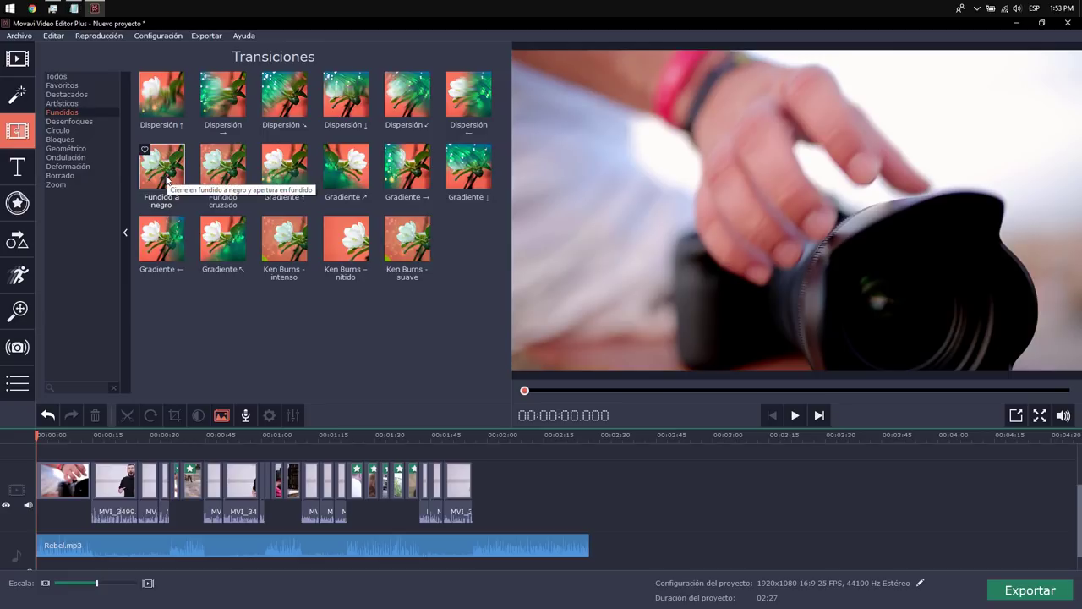
left_click_drag(167, 178, 86, 478)
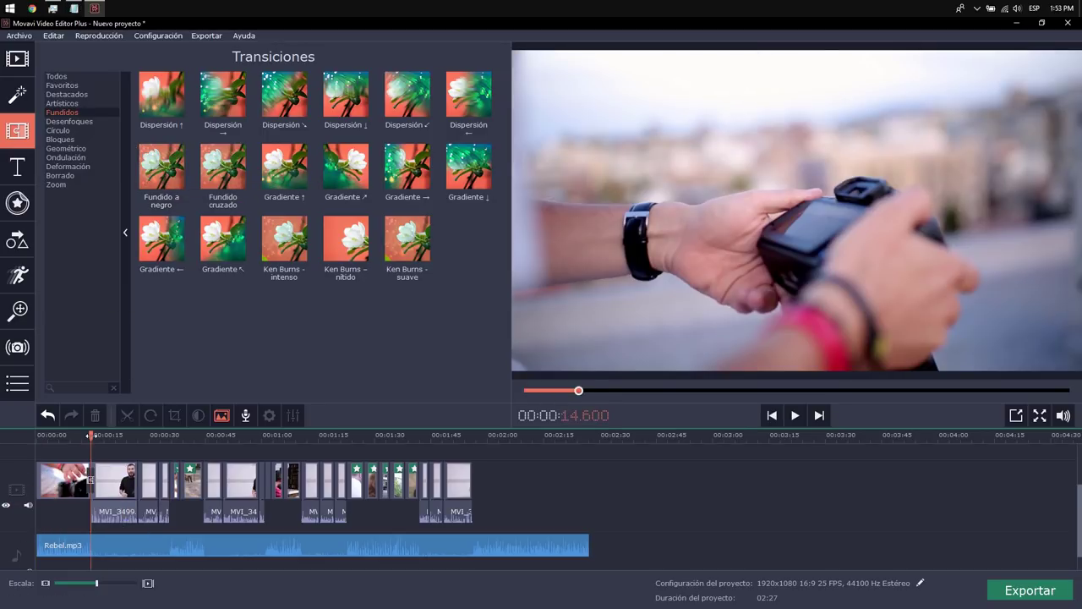
left_click(85, 436)
key("space")
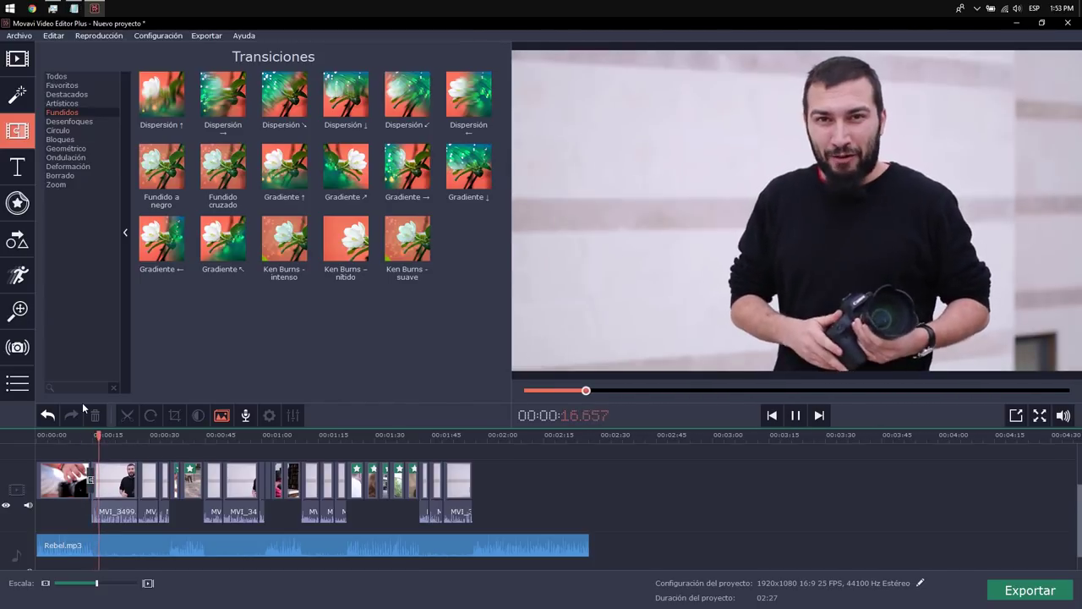
key("space")
Add a second Fundido a negro fade near 0:30 and play through it.
left_click_drag(169, 186, 173, 493)
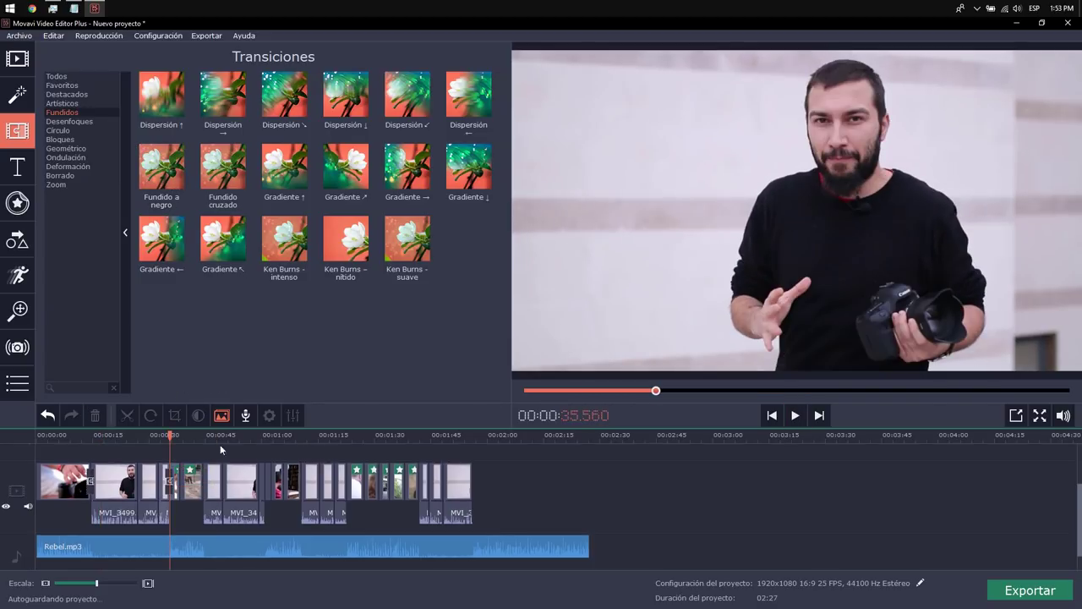
left_click(167, 435)
left_click(164, 436)
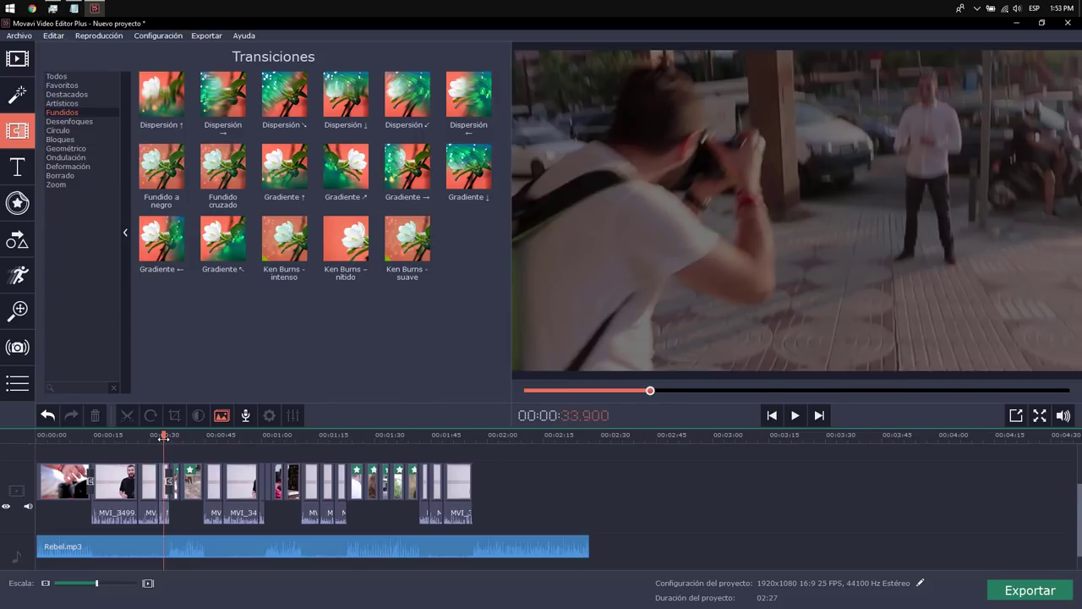
key("space")
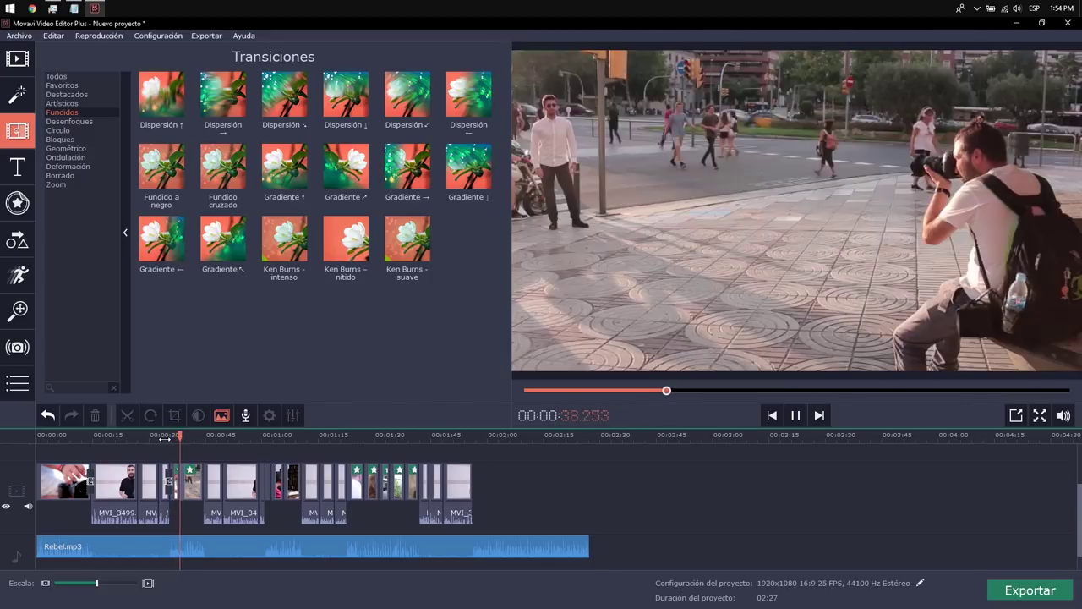
key("space")
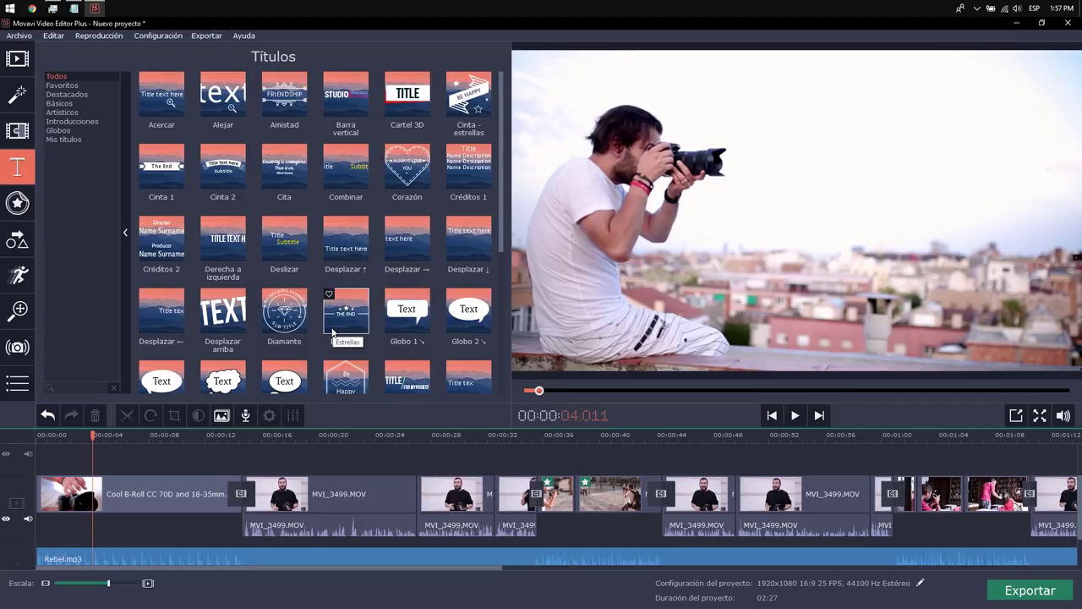
Place the Línea inclinada title over the opening B-roll at 00:00:04 and preview it.
left_click(409, 384)
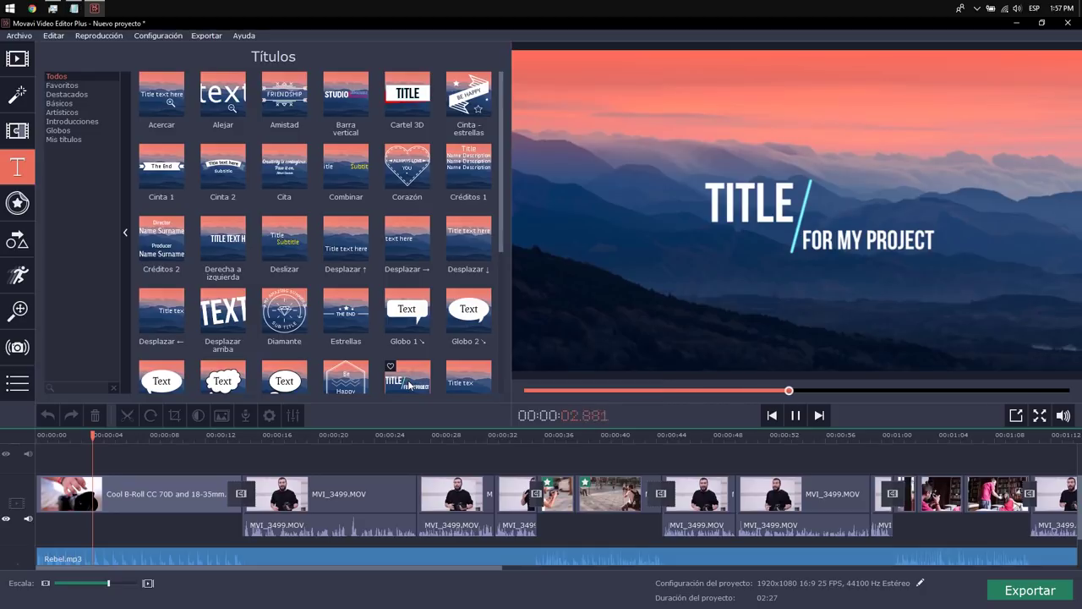
left_click_drag(409, 385, 105, 457)
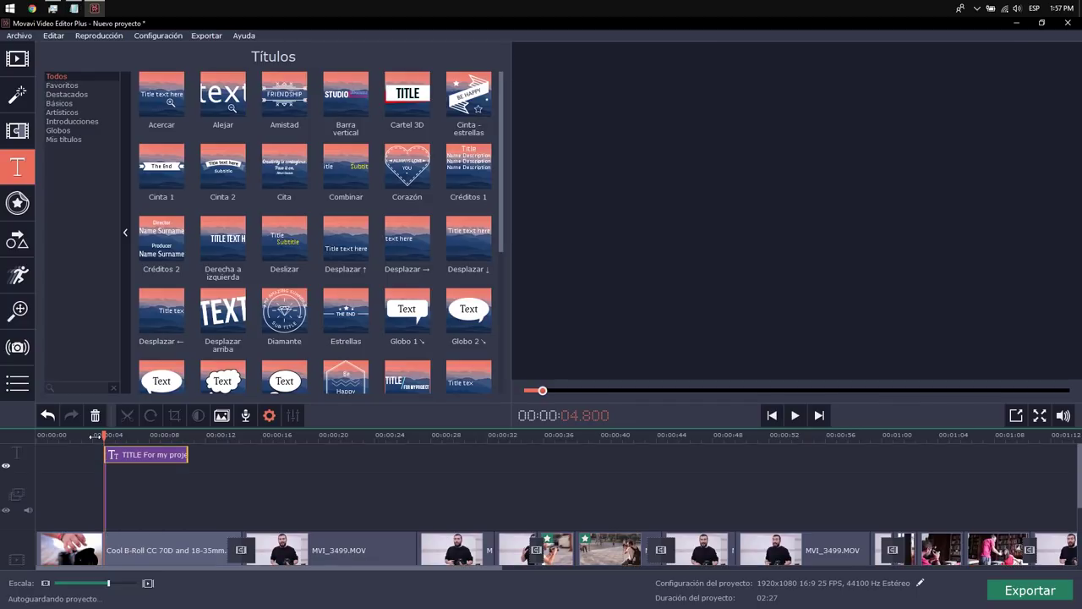
key("space")
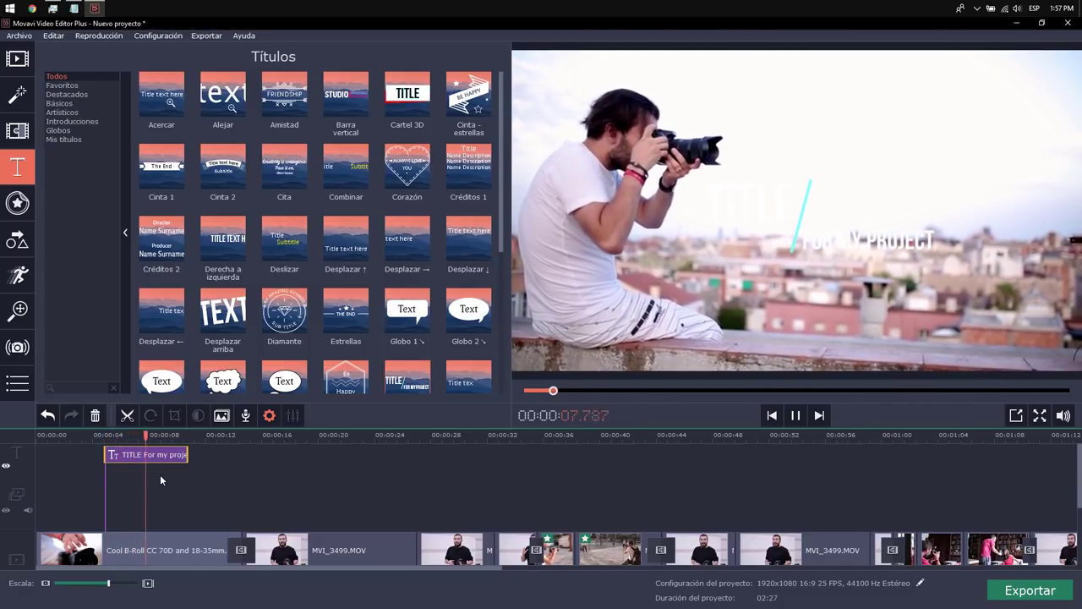
key("space")
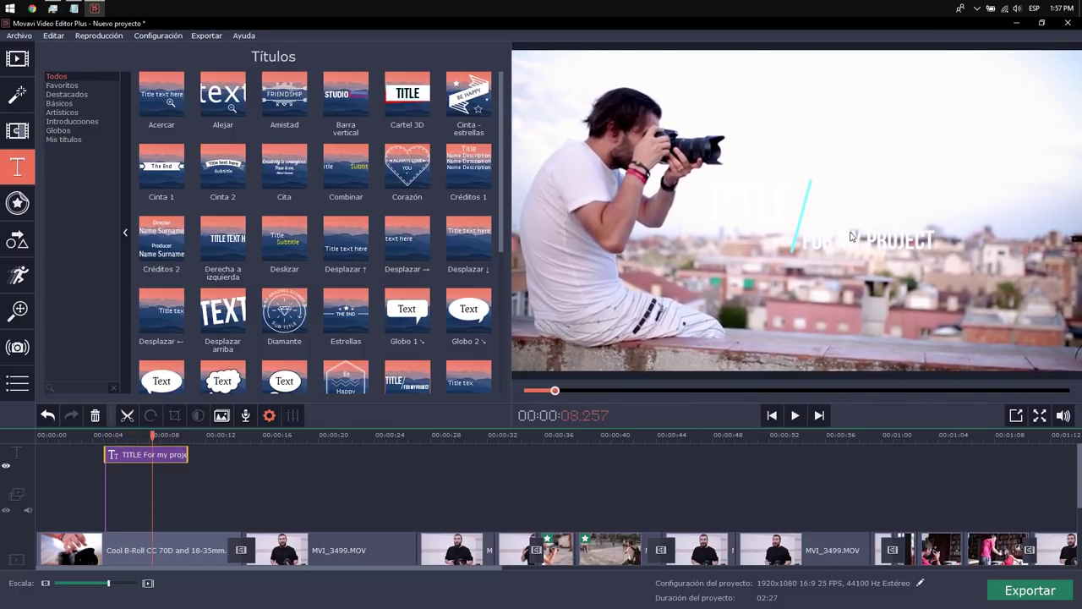
left_click(167, 457)
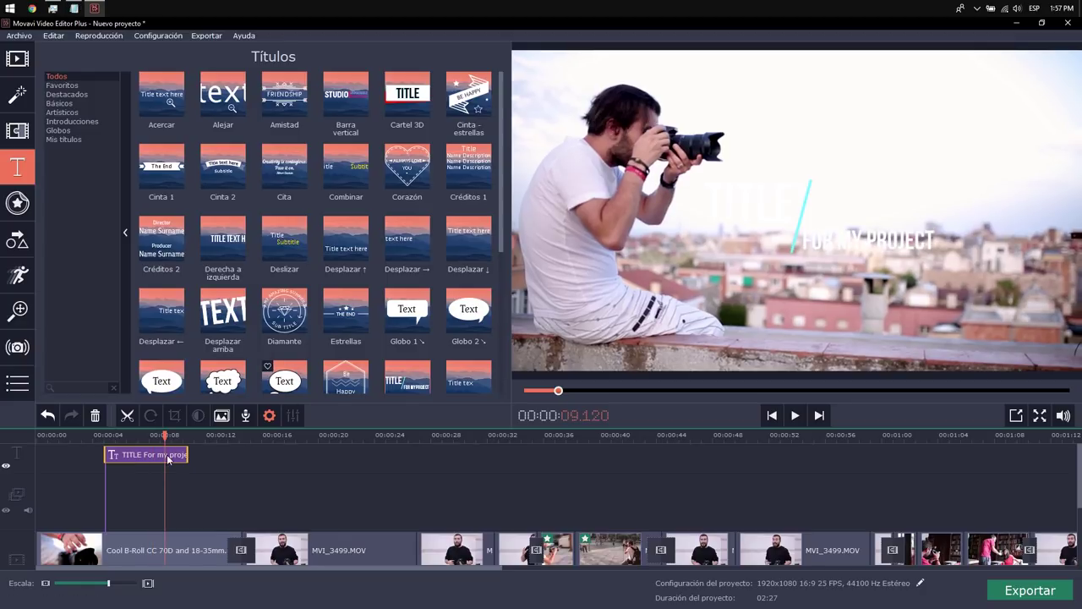
right_click(168, 457)
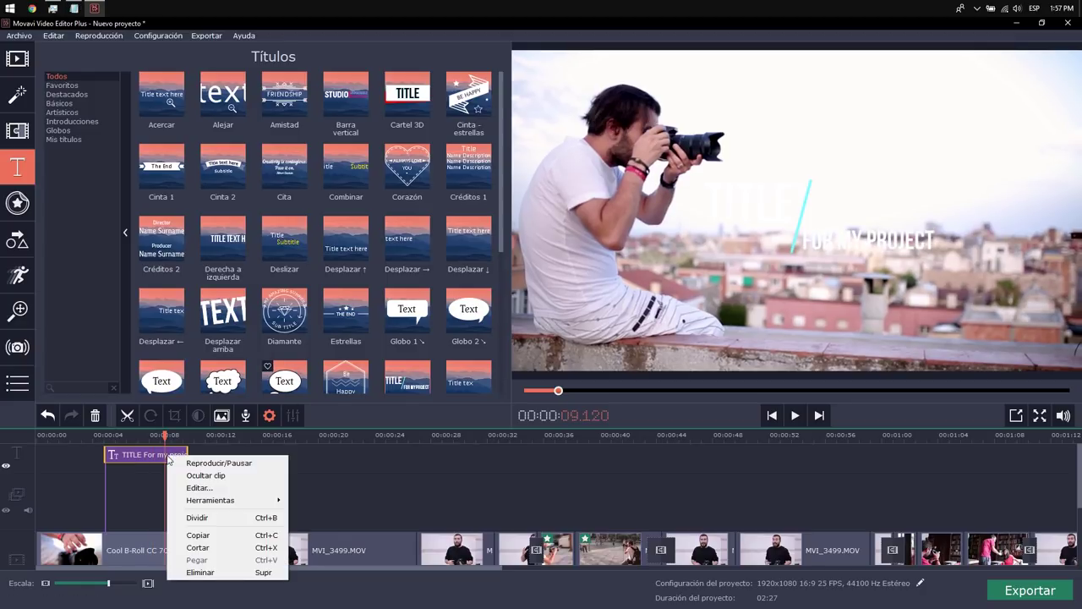
Replace the placeholder TITLE with the photographer's name and widen its text box leftward.
left_click(251, 488)
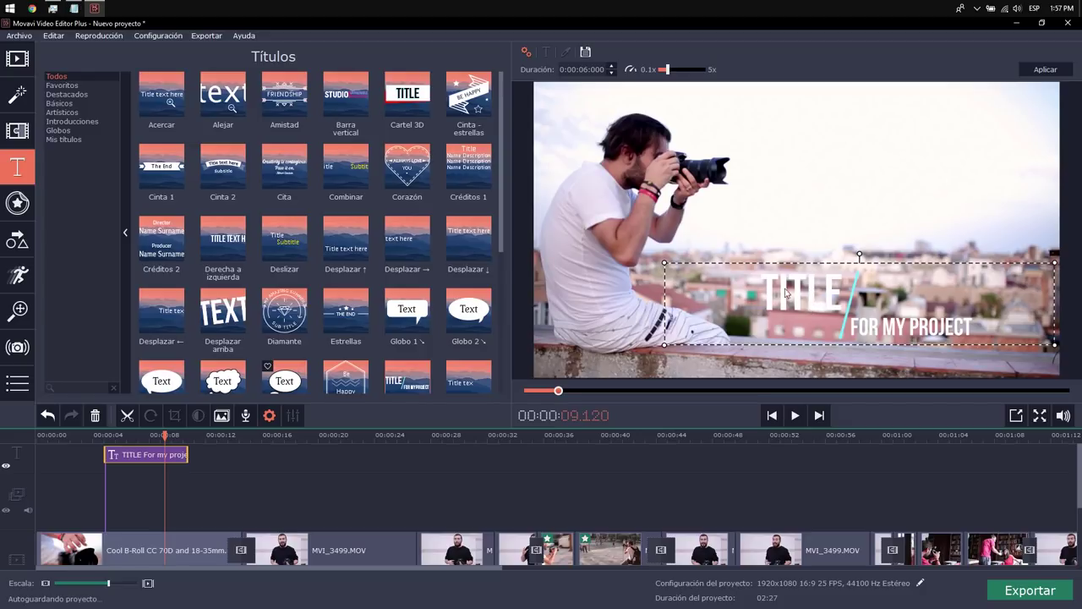
left_click(803, 302)
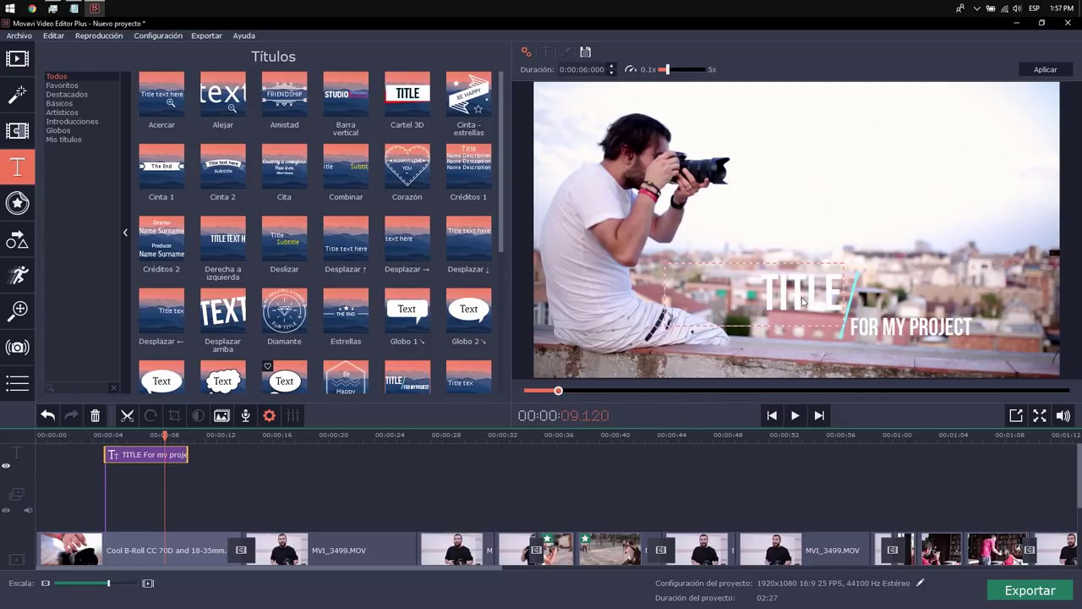
double_click(803, 302)
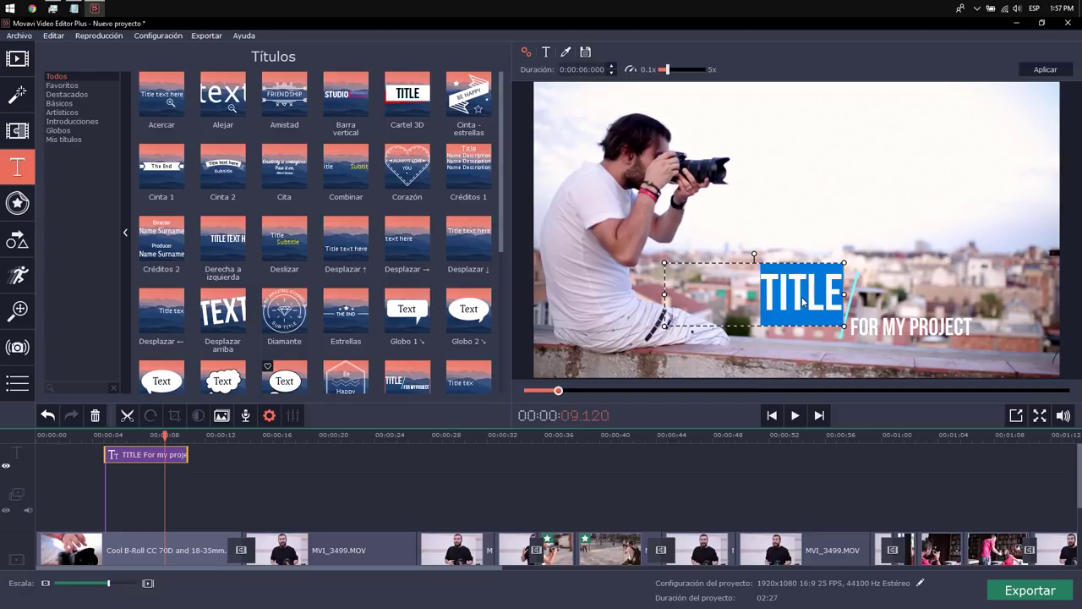
key("BackSpace")
type("JULIAN MARIN")
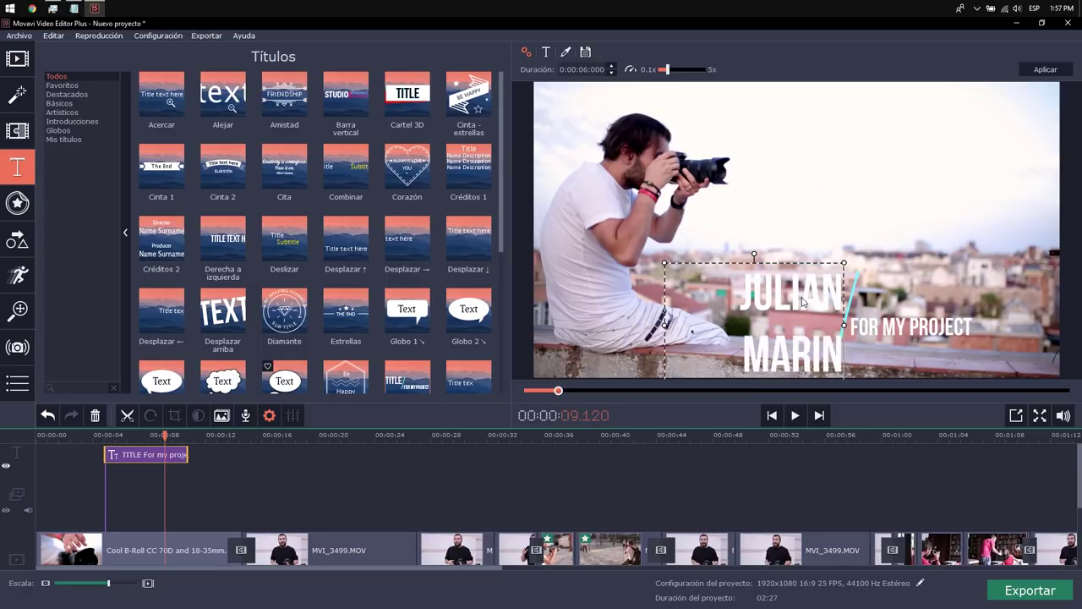
type("OV")
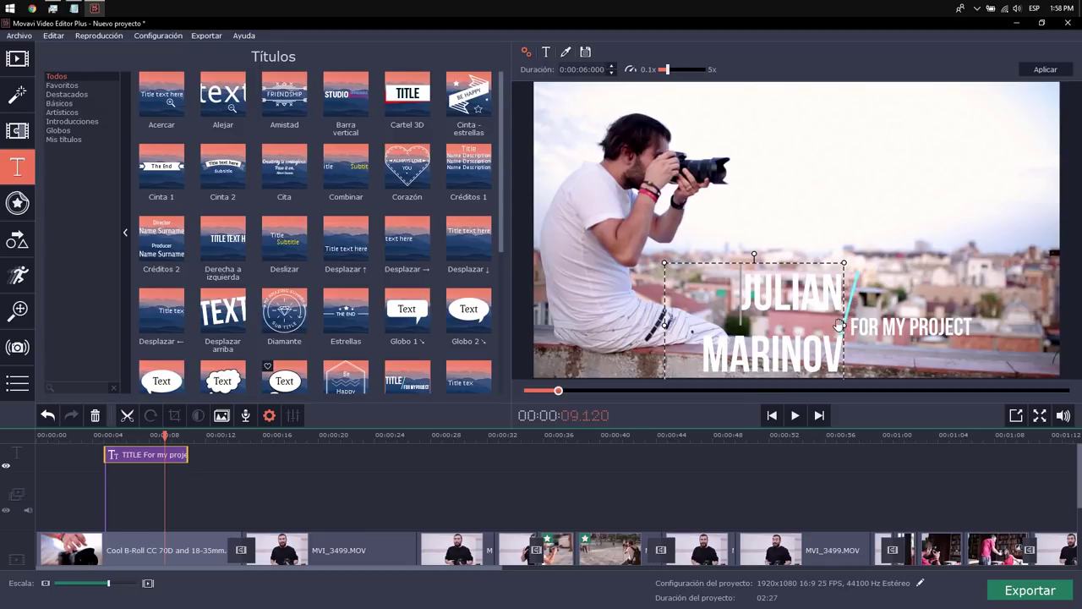
left_click_drag(665, 325, 578, 327)
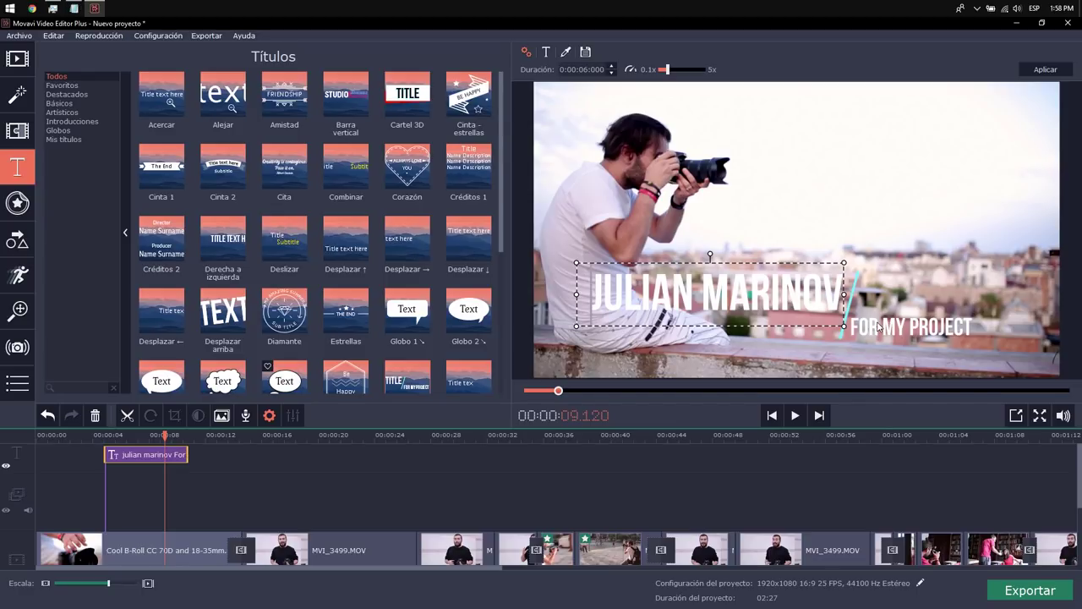
Change the subtitle line to FOTÓGRAFO and move the whole title further right.
double_click(939, 328)
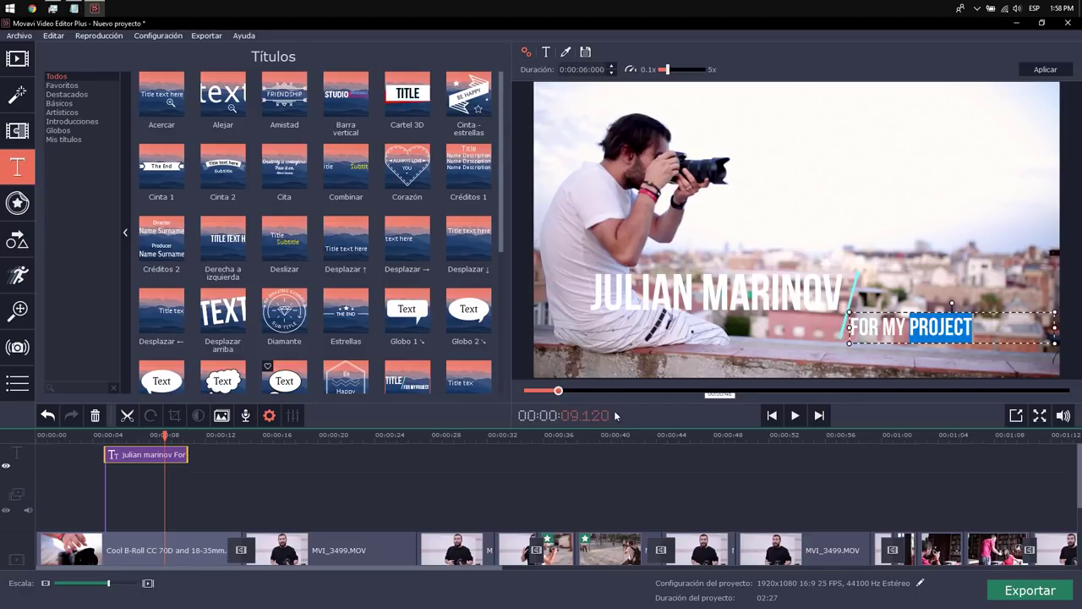
key("BackSpace")
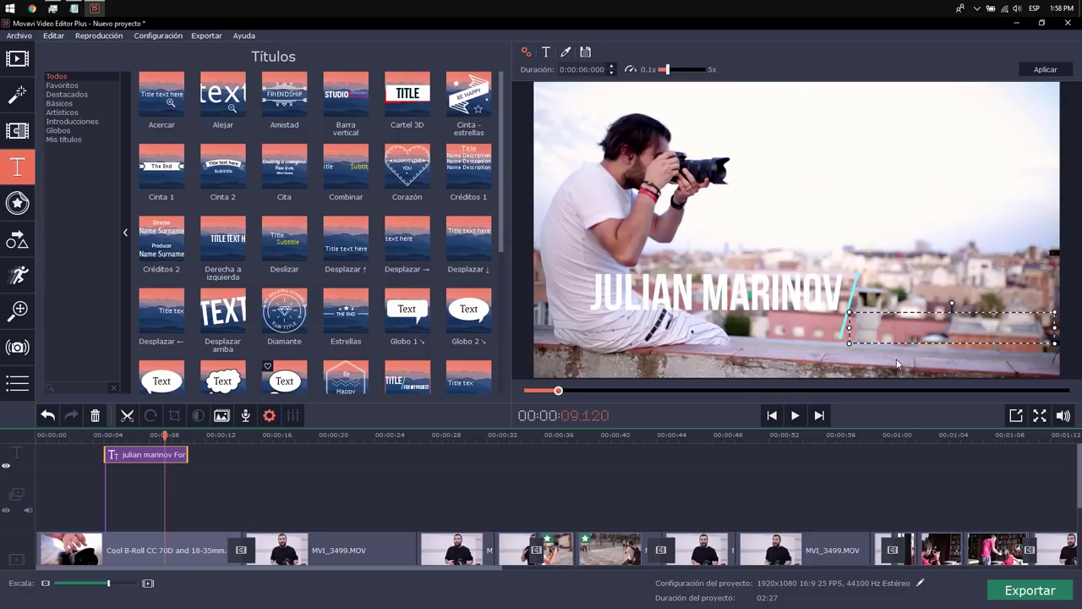
type("grafo")
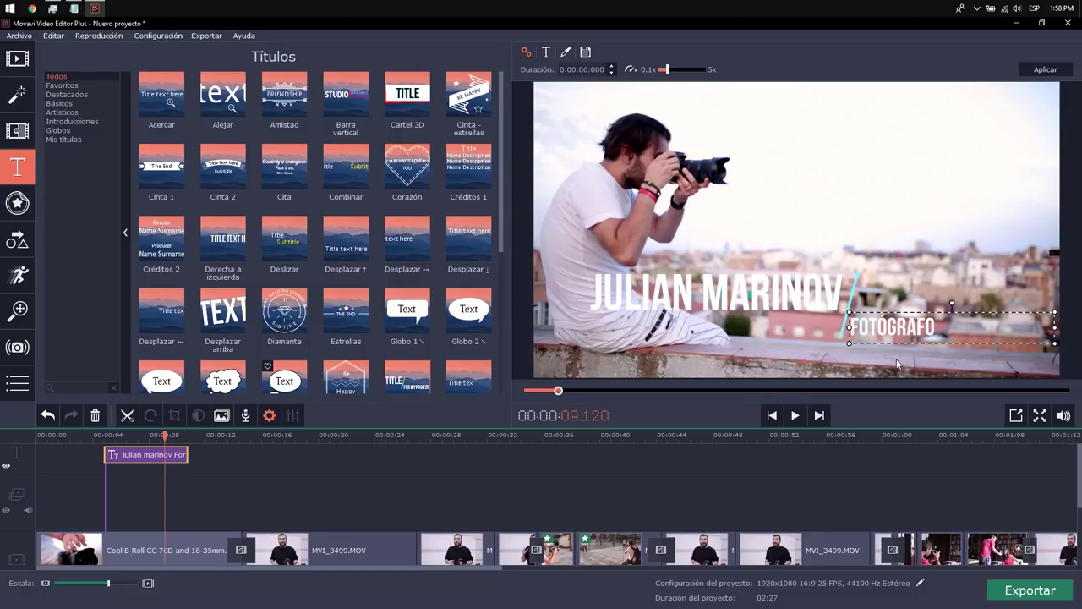
left_click(995, 276)
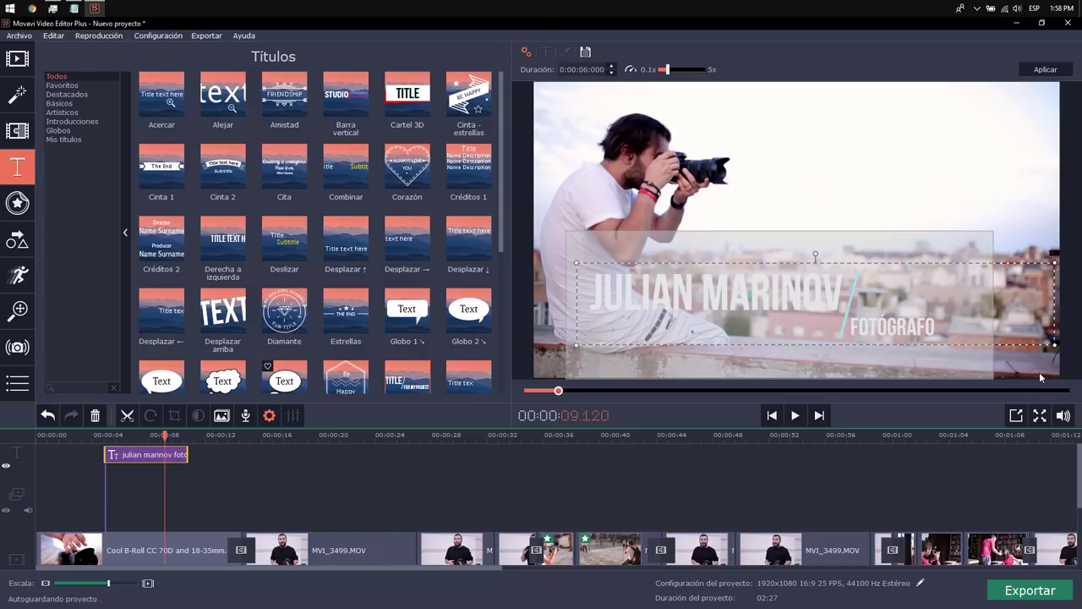
left_click(906, 331)
left_click_drag(905, 331, 962, 322)
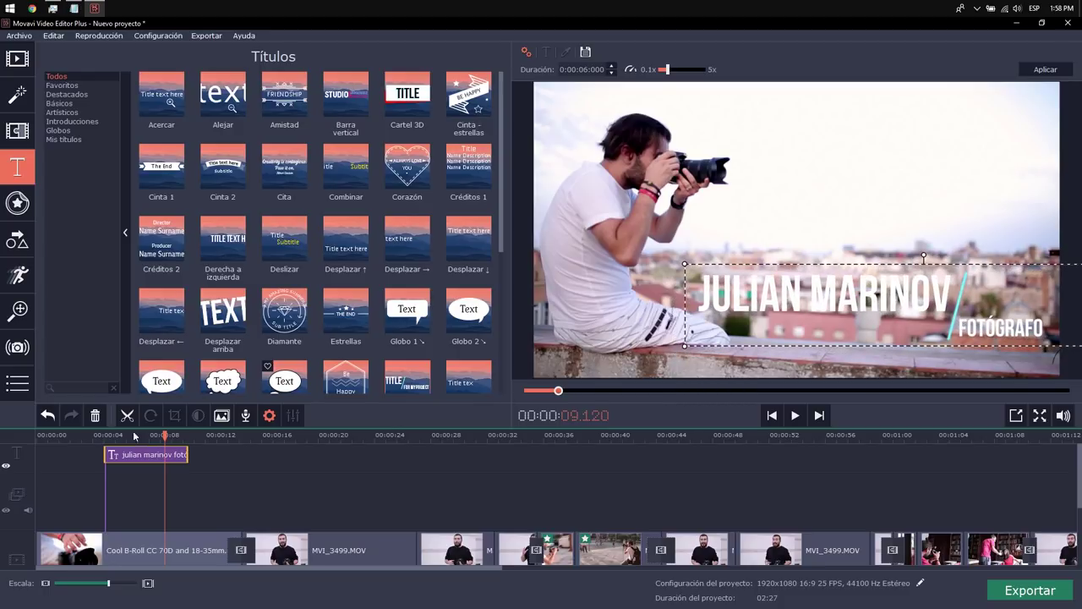
left_click(99, 437)
Preview the title, then reopen it and make the slanted teal line black.
key("space")
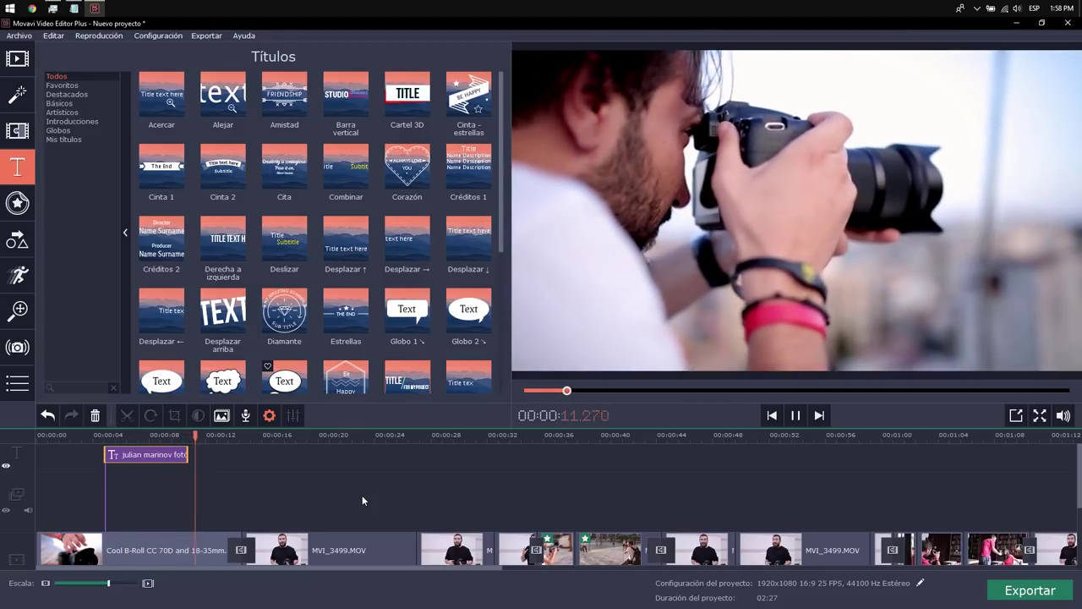
key("space")
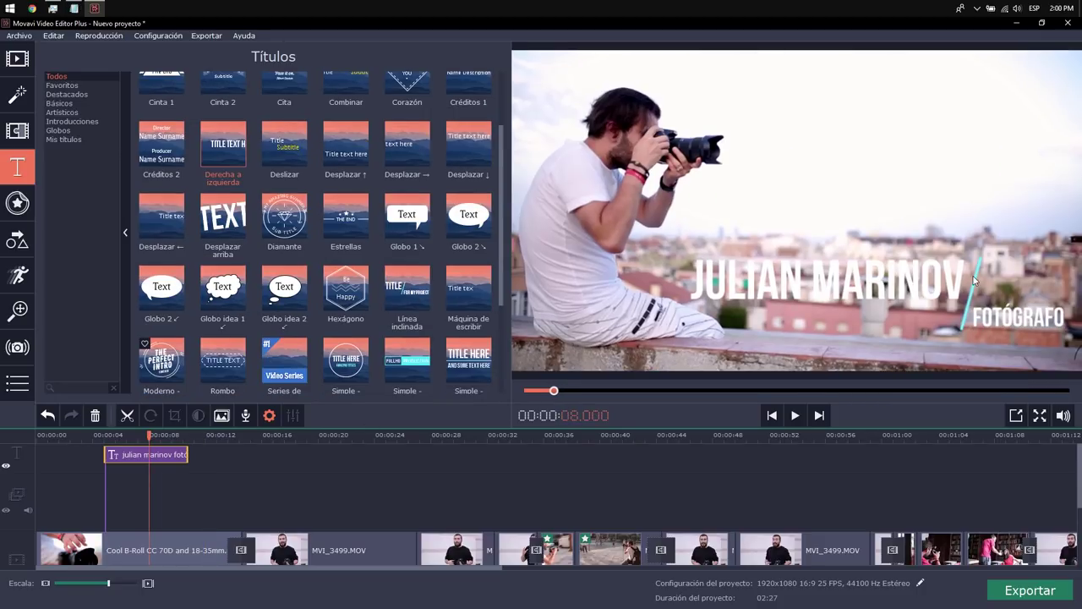
right_click(166, 456)
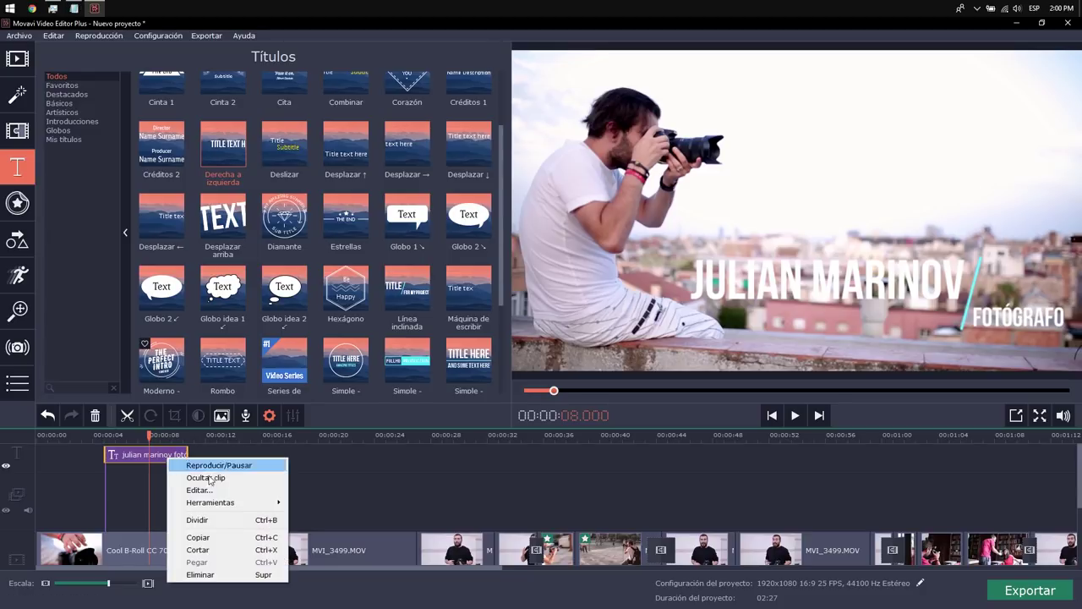
left_click(205, 490)
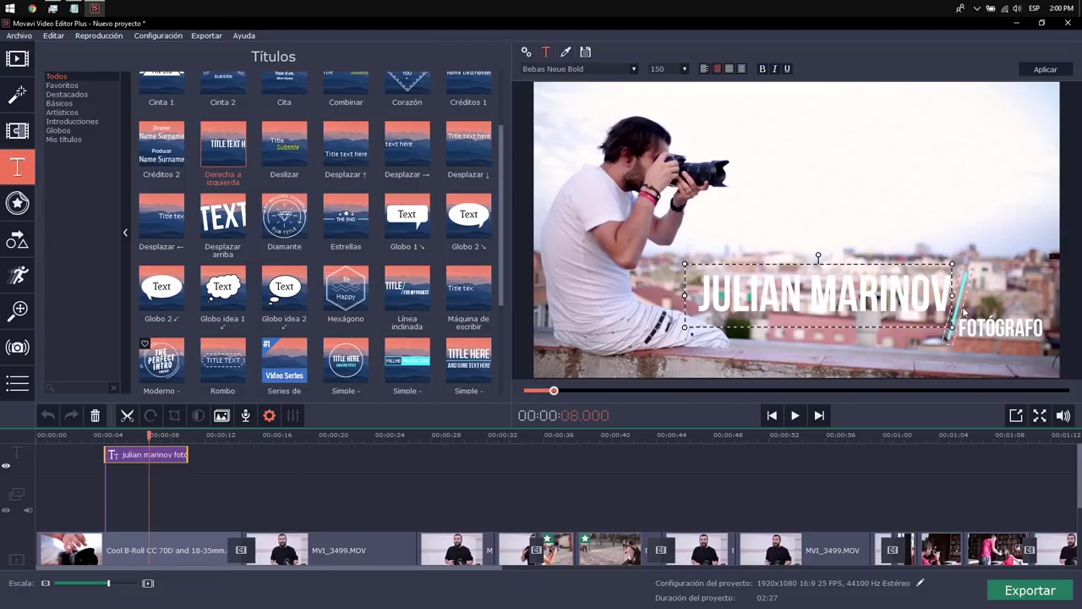
left_click(962, 299)
left_click(567, 52)
left_click(582, 70)
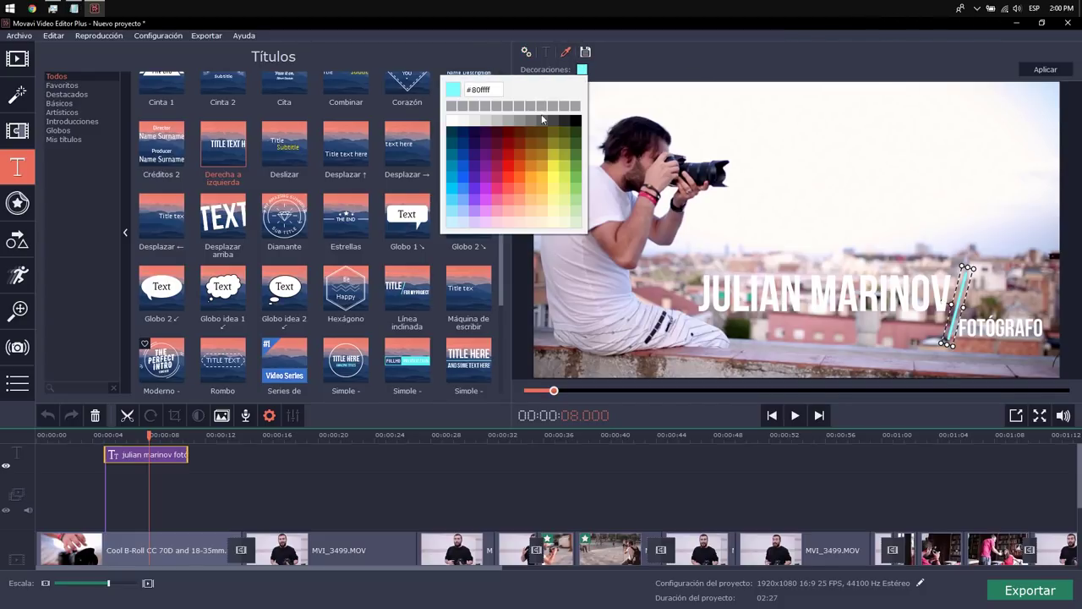
left_click(576, 120)
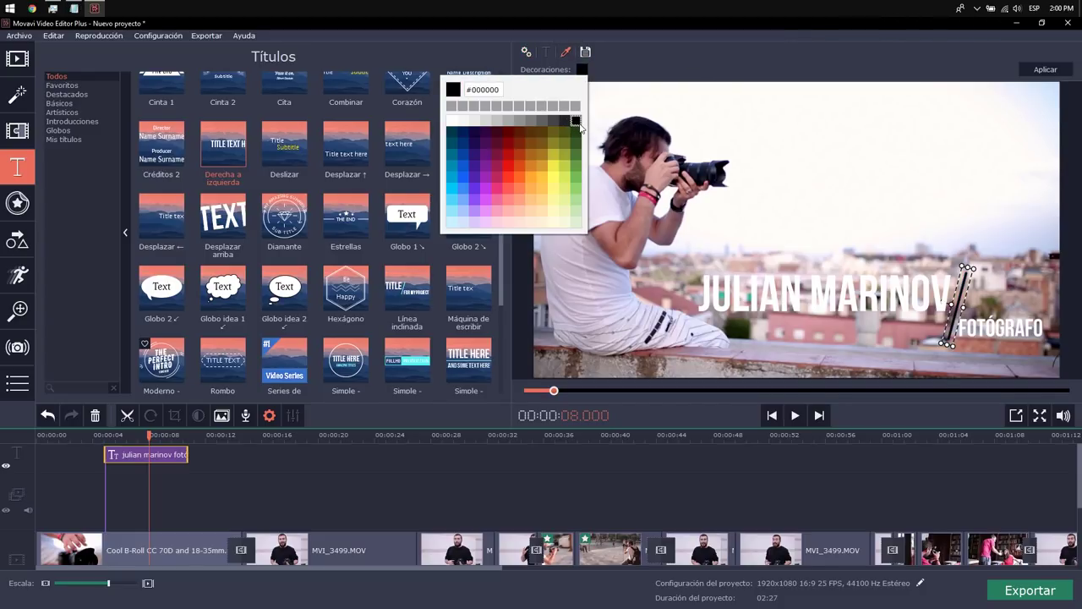
left_click(451, 121)
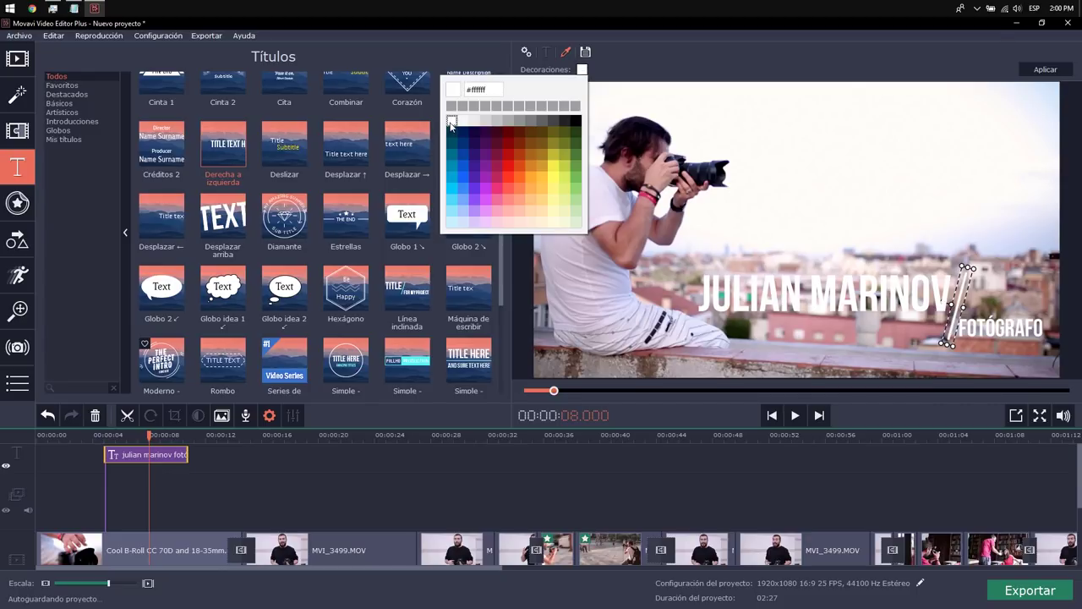
left_click(555, 119)
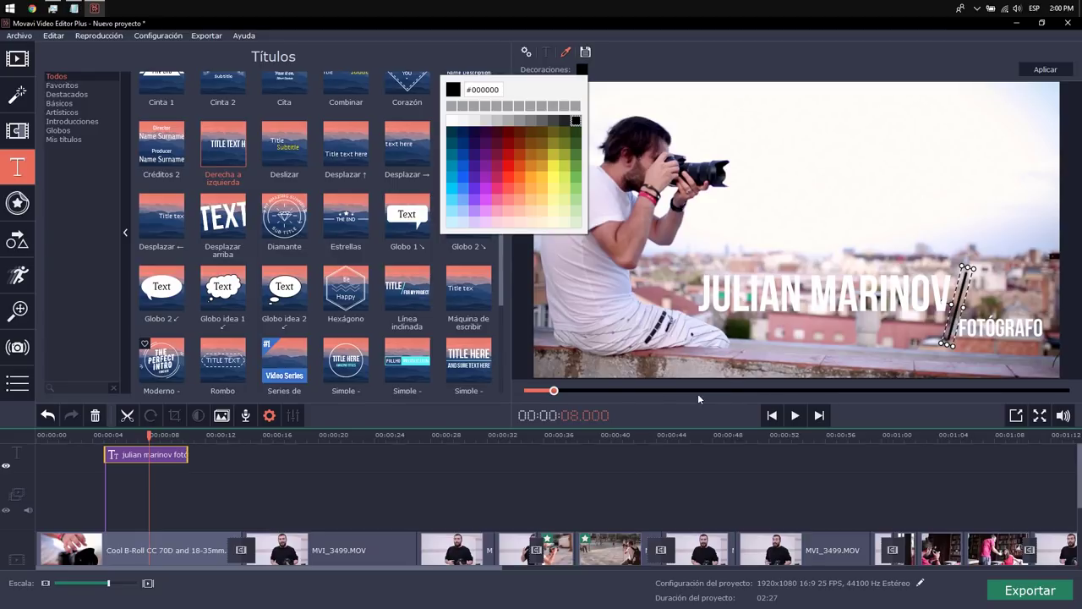
left_click(763, 298)
Set the name text and the FOTÓGRAFO subtitle to black and leave title editing.
left_click(778, 296)
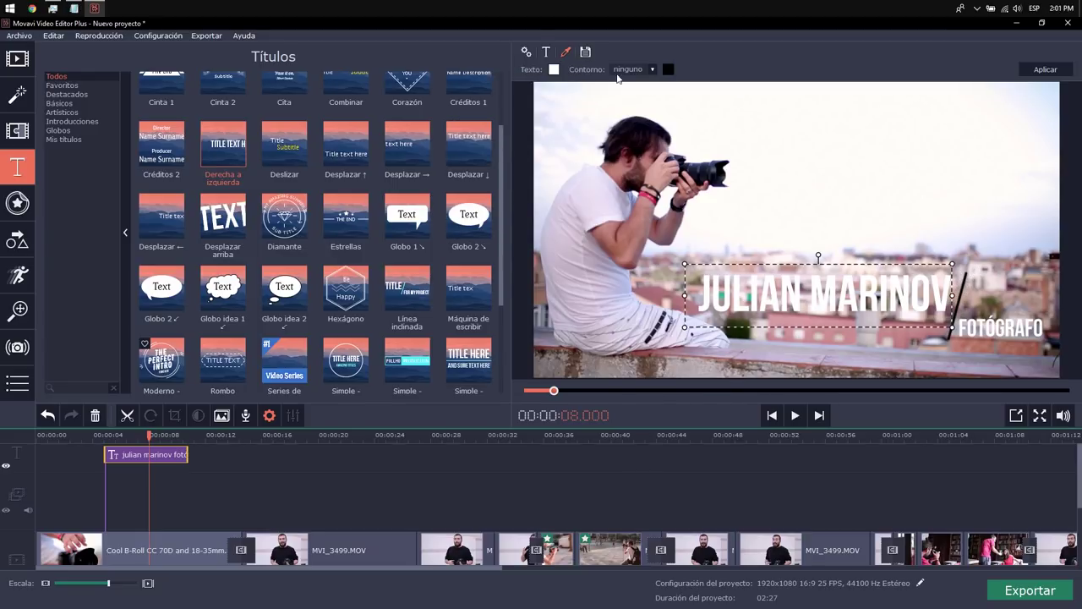
left_click(549, 52)
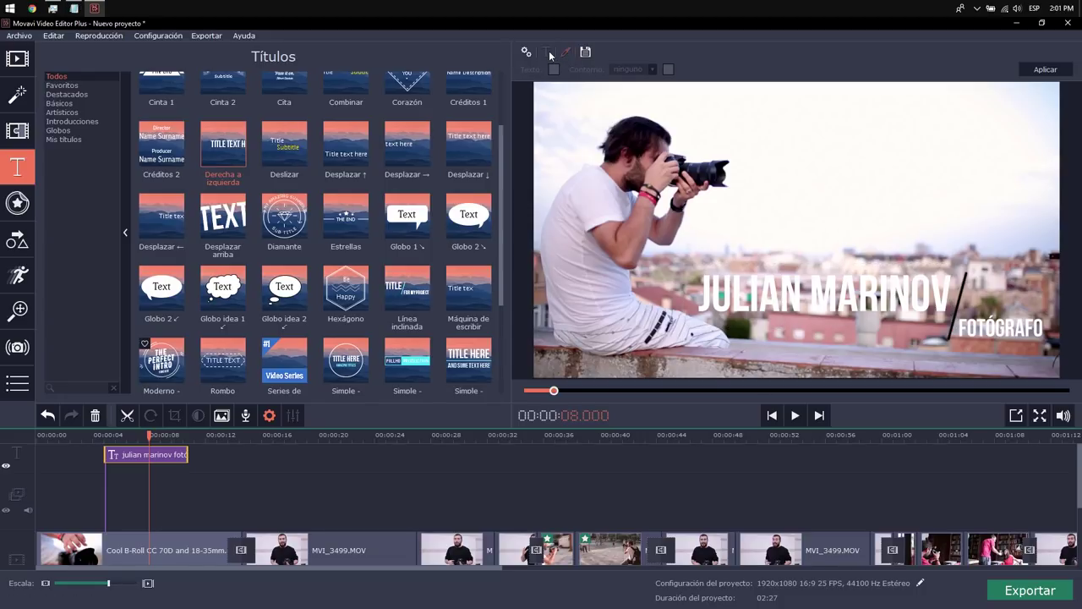
left_click(811, 296)
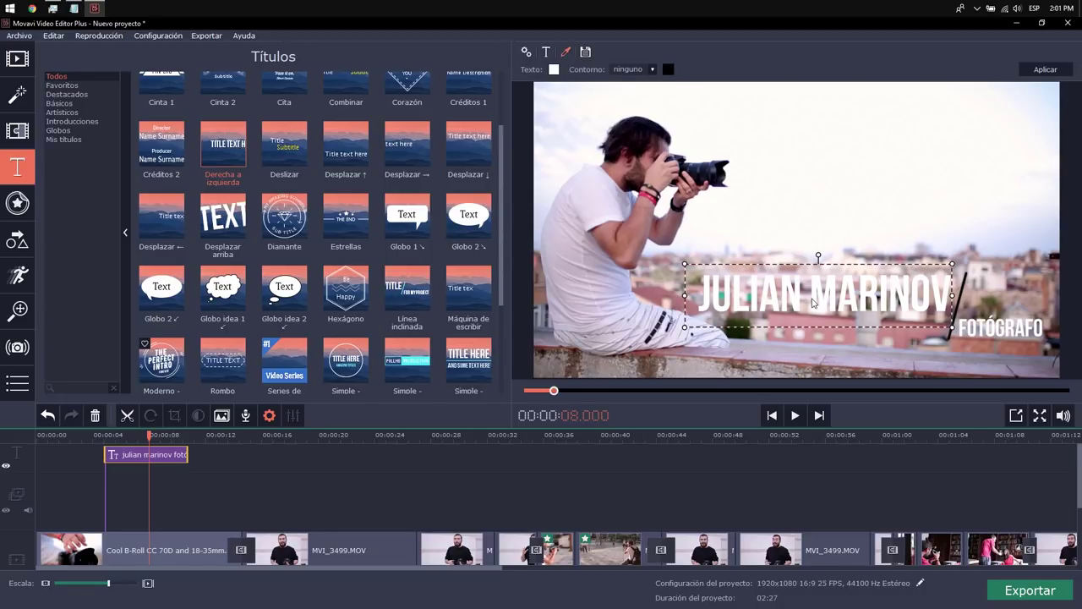
left_click(553, 70)
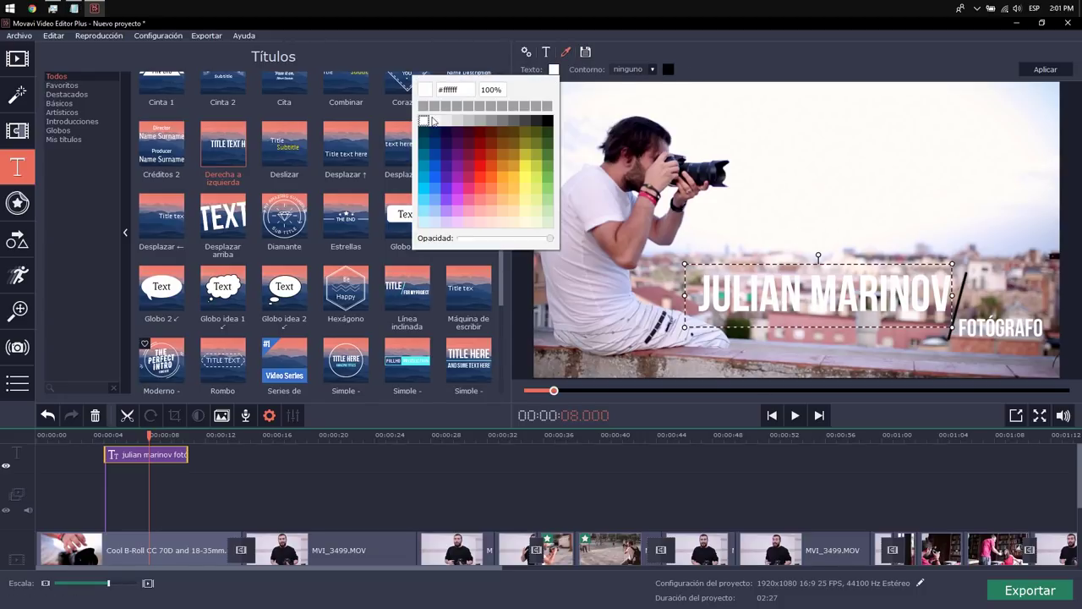
left_click(548, 121)
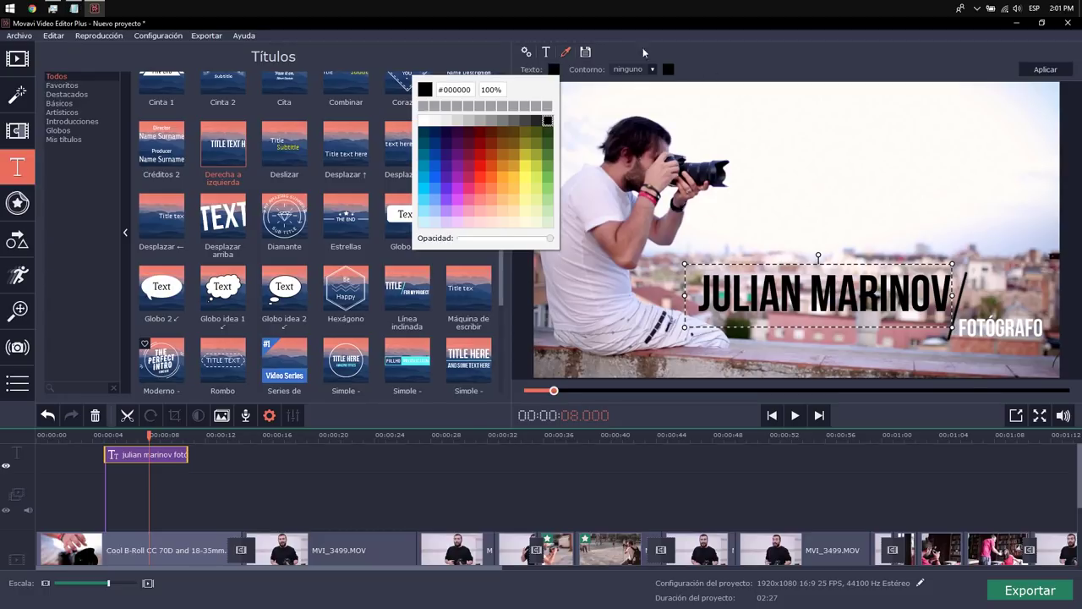
left_click(548, 53)
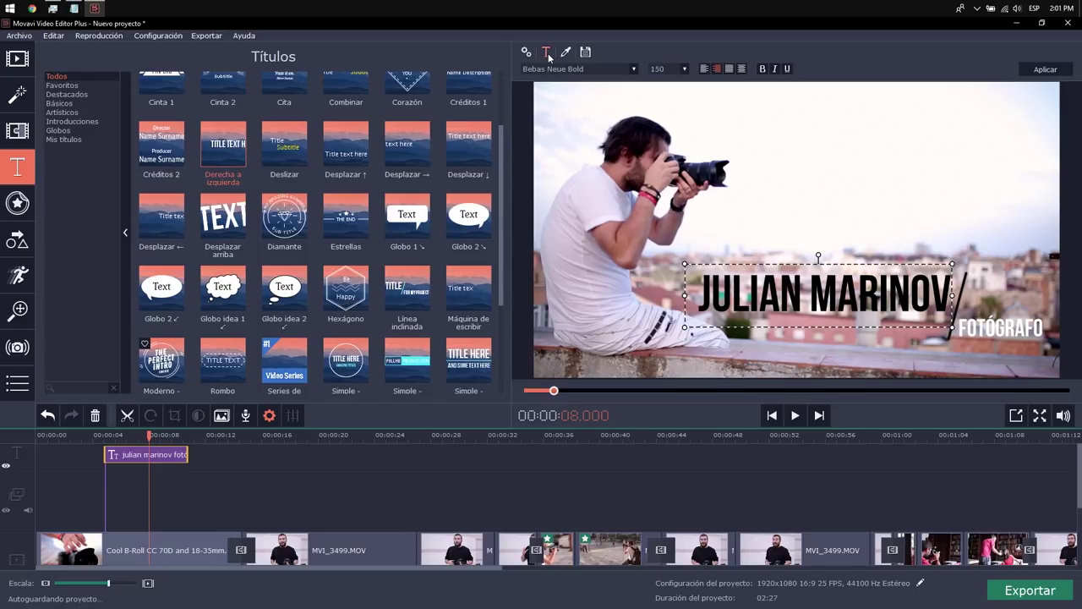
left_click(981, 326)
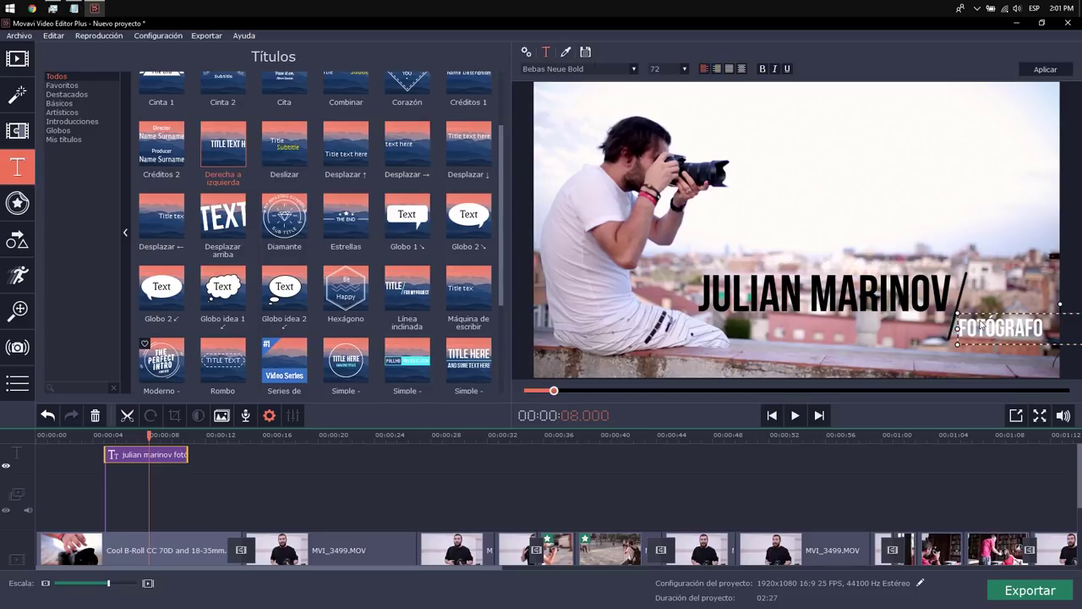
left_click(565, 54)
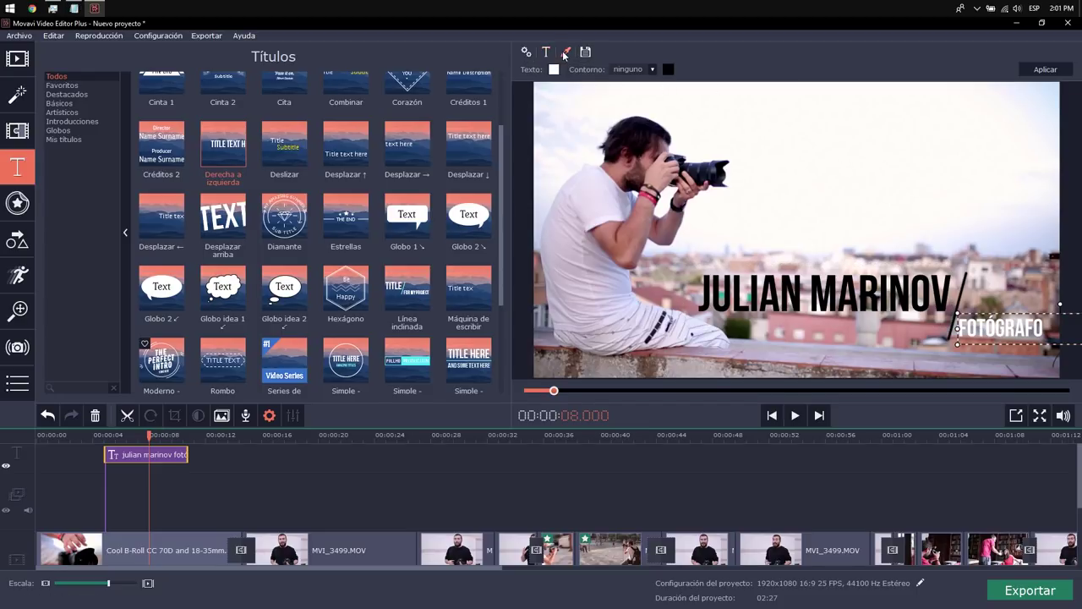
left_click(554, 69)
left_click(548, 122)
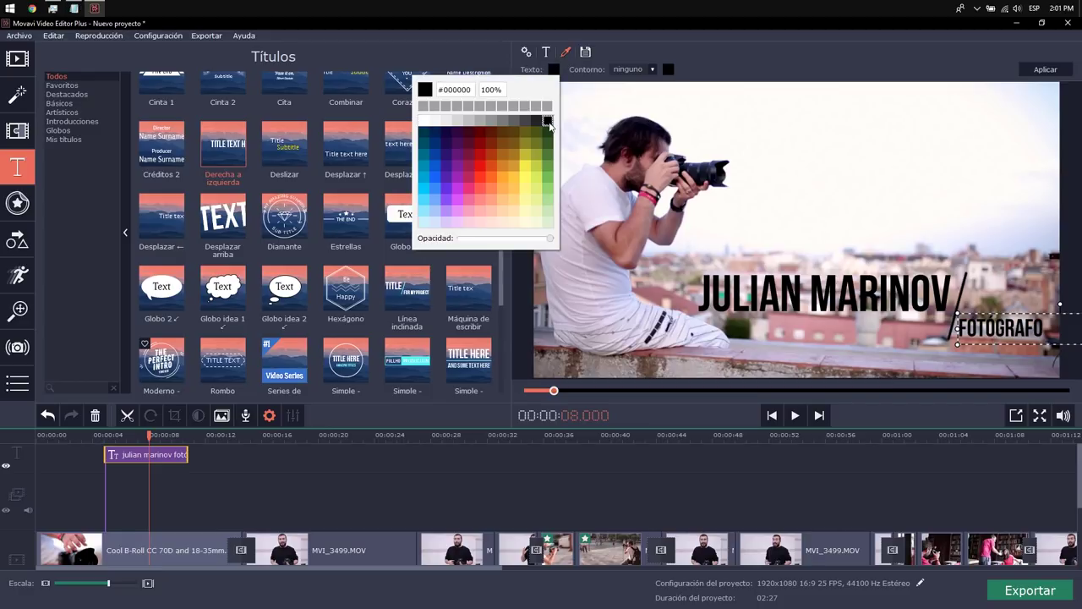
left_click(72, 443)
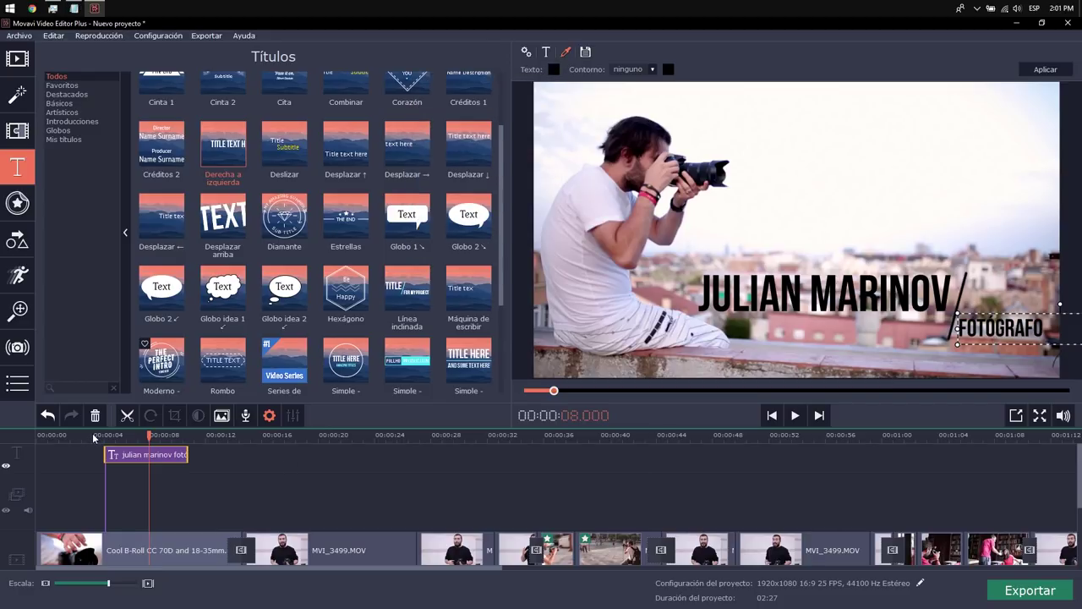
left_click(408, 448)
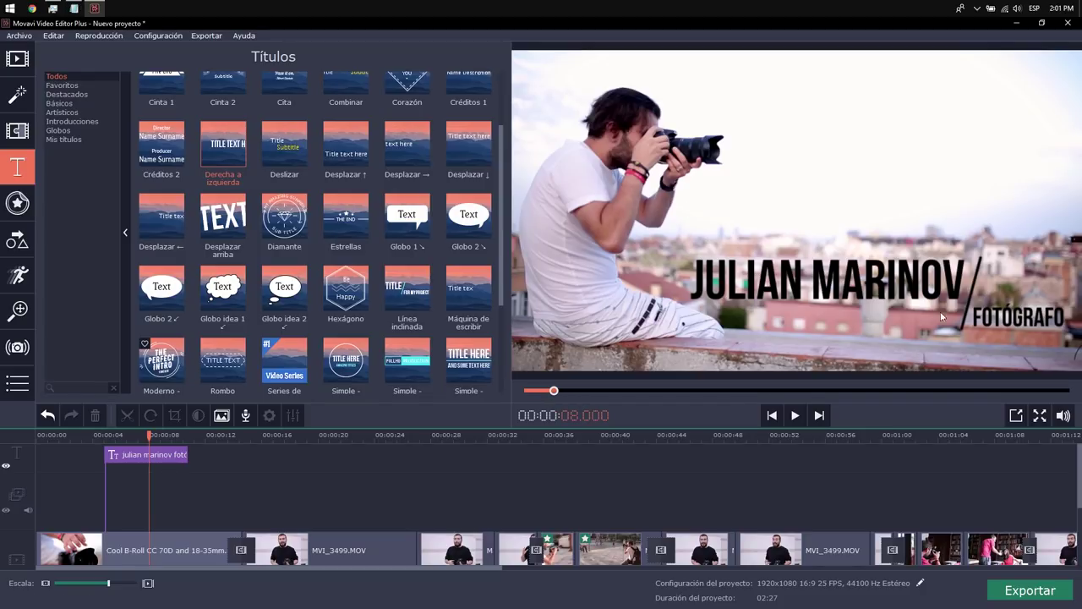
right_click(170, 458)
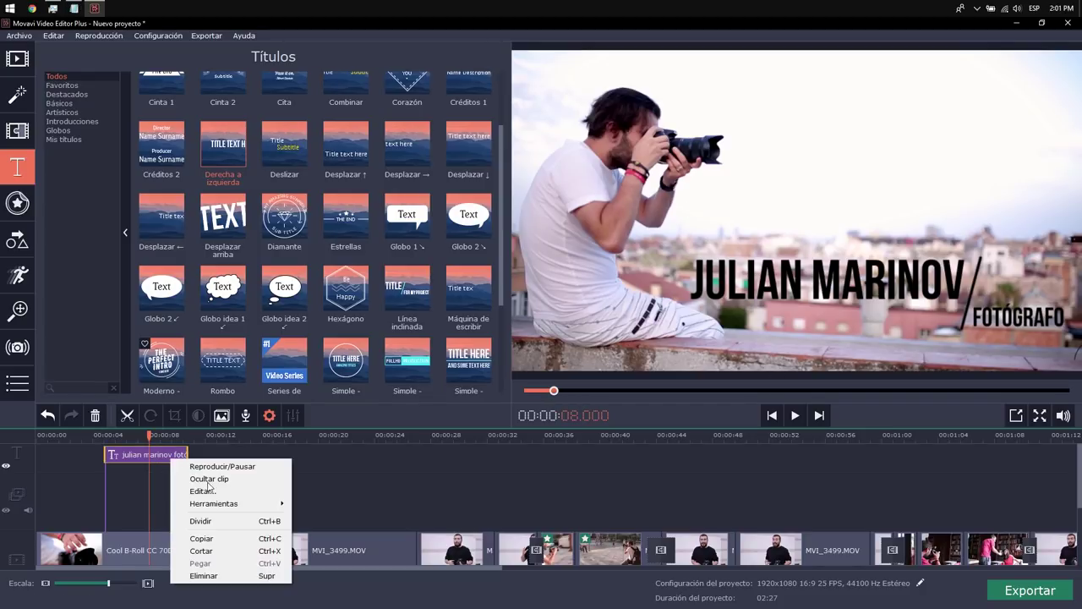
Drag the name title up toward the top of the frame and play from about 00:03.
left_click(262, 483)
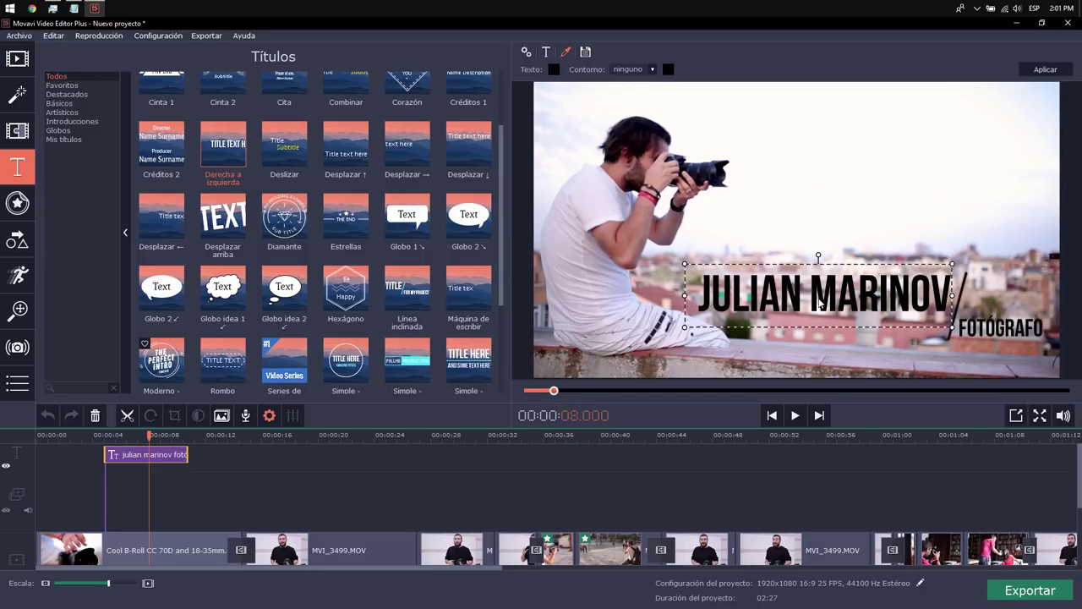
left_click(618, 235)
left_click_drag(852, 269, 860, 136)
left_click(85, 437)
key("space")
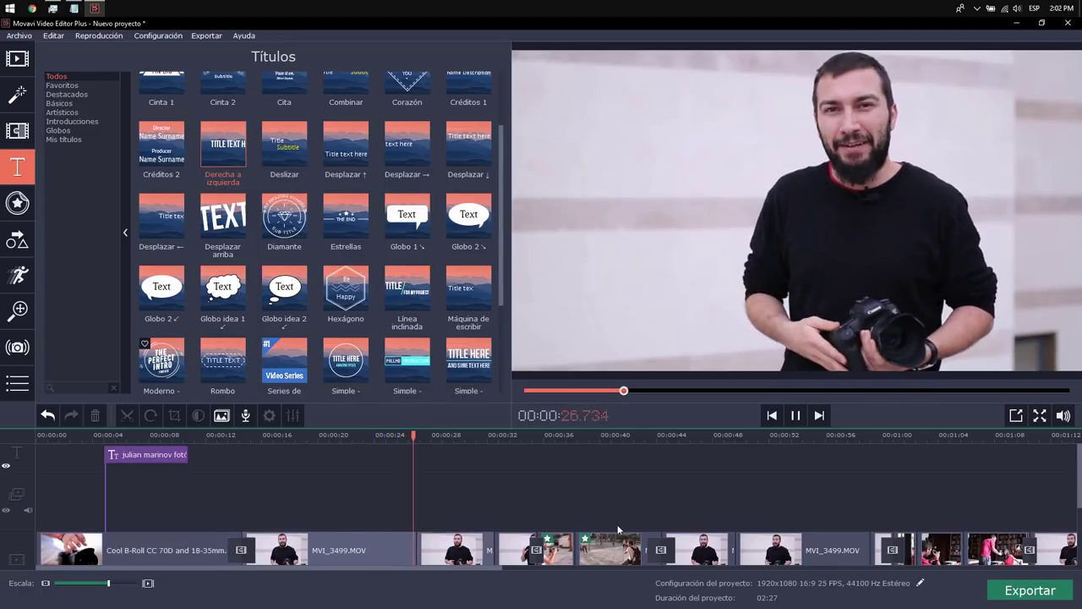
Scroll the timeline and select the three MVI_3499 talking-head clips.
scroll(618, 529, "down", 2)
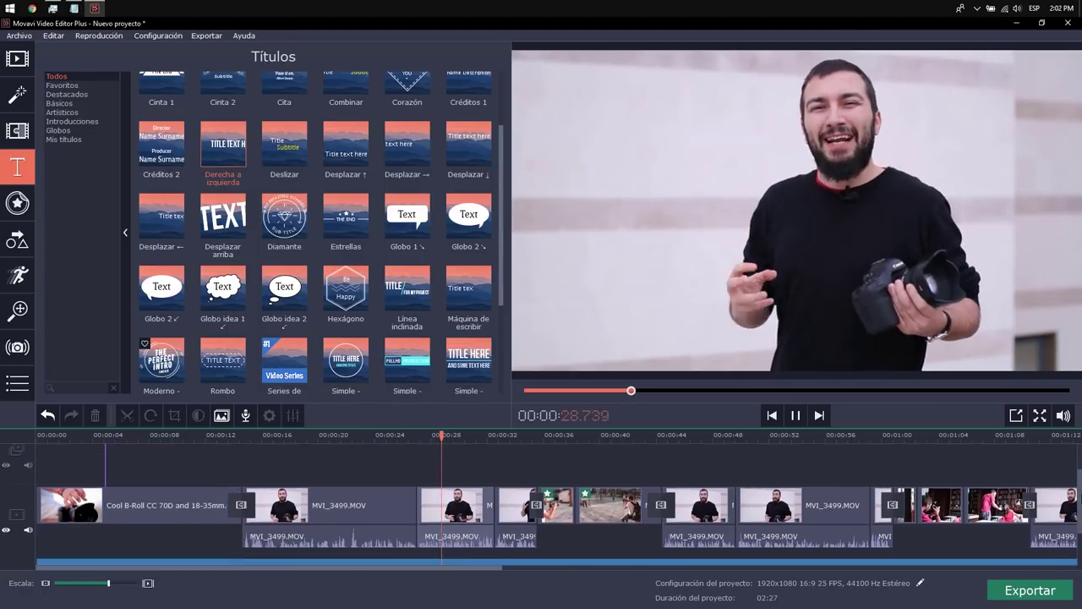
scroll(608, 474, "down", 1)
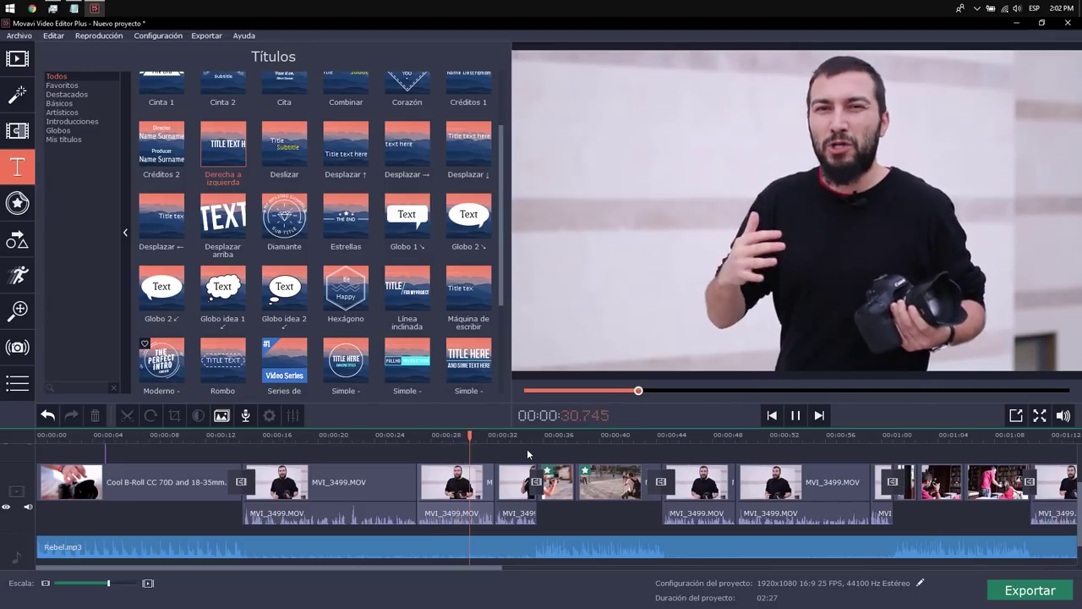
left_click_drag(527, 448, 328, 515)
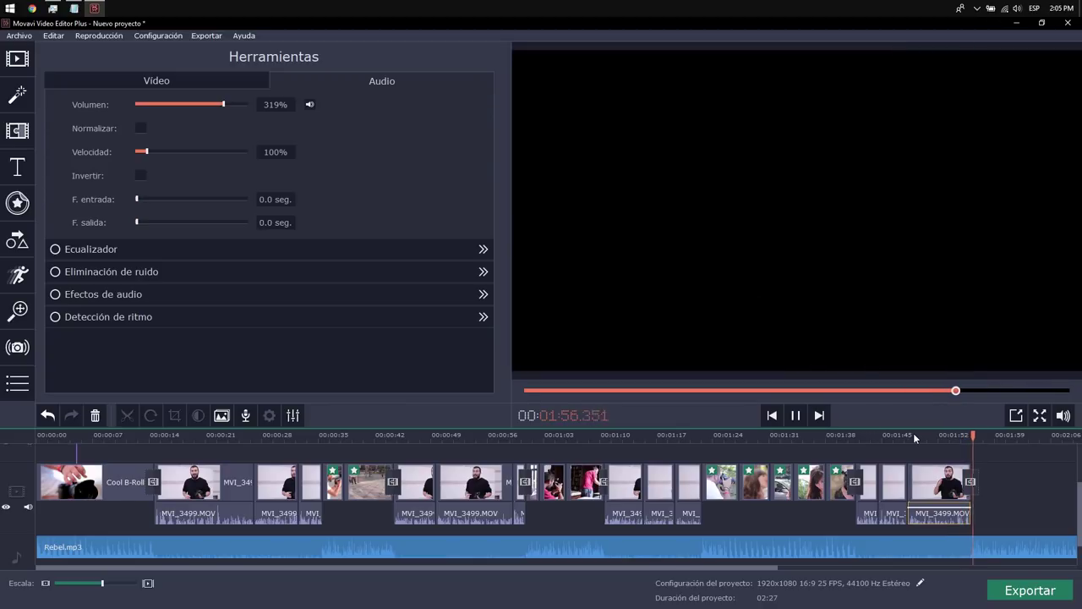
Add a Texto con línea 2 title near 01:49 for the closing web address.
left_click(913, 433)
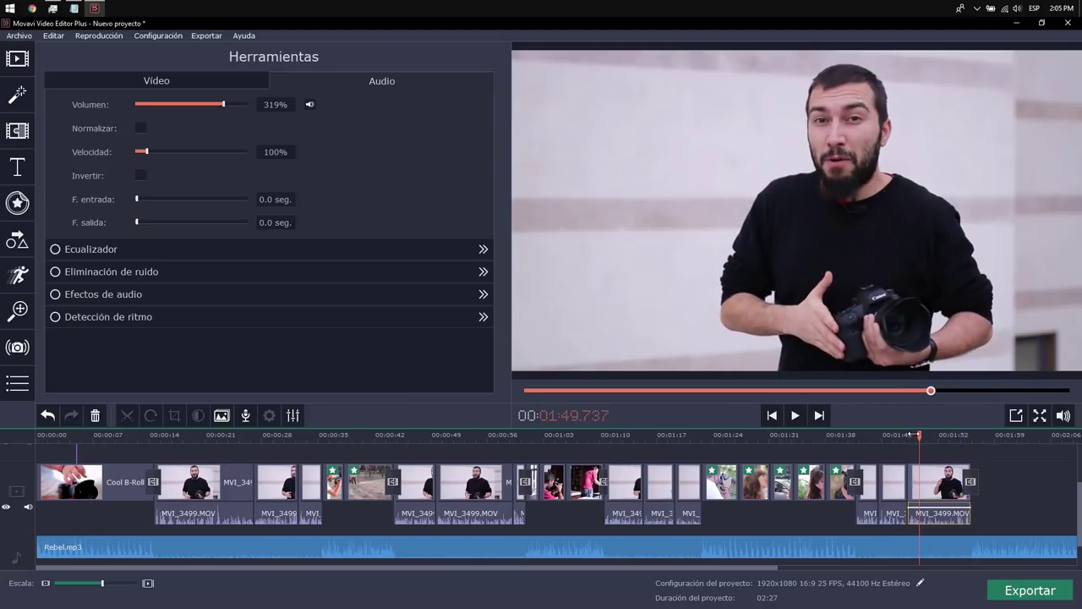
left_click(17, 166)
scroll(279, 229, "down", 5)
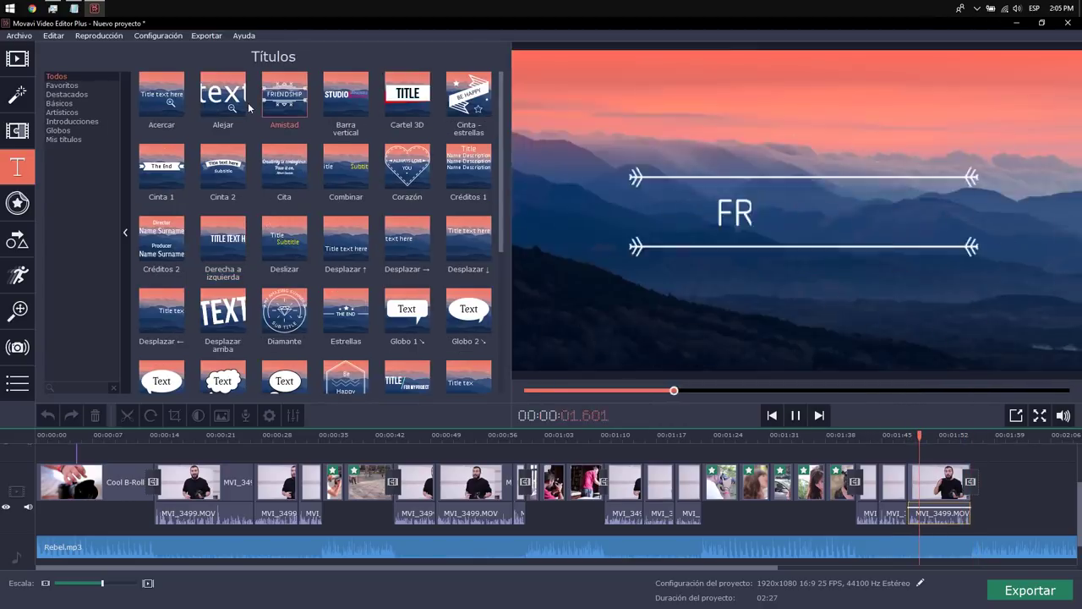
left_click_drag(407, 292, 928, 476)
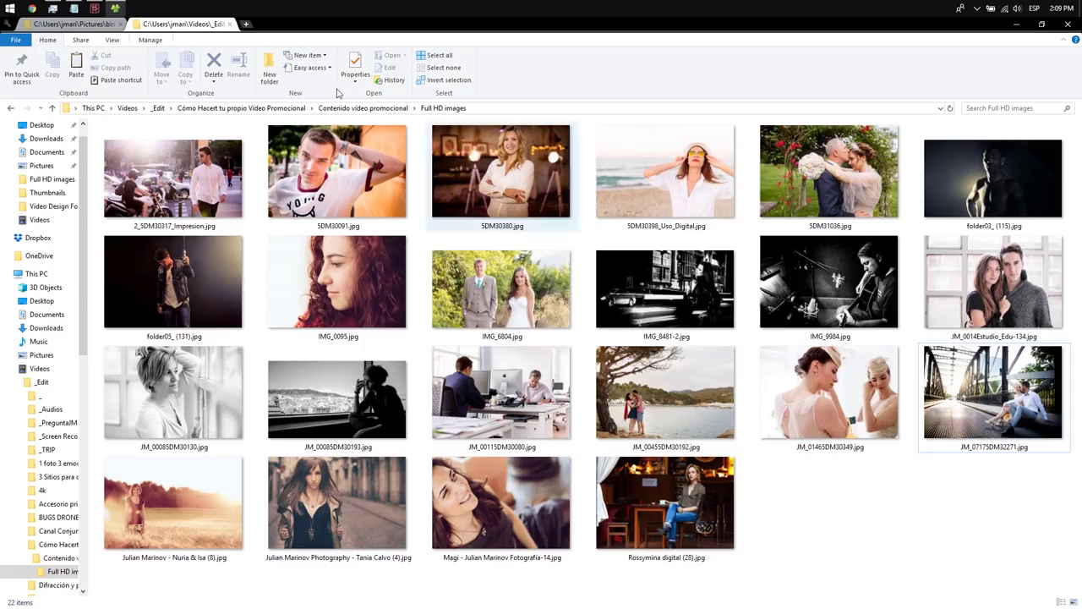
Back in the editor, bring up the Importar > Mis archivos options.
left_click(94, 8)
left_click(17, 61)
left_click(68, 76)
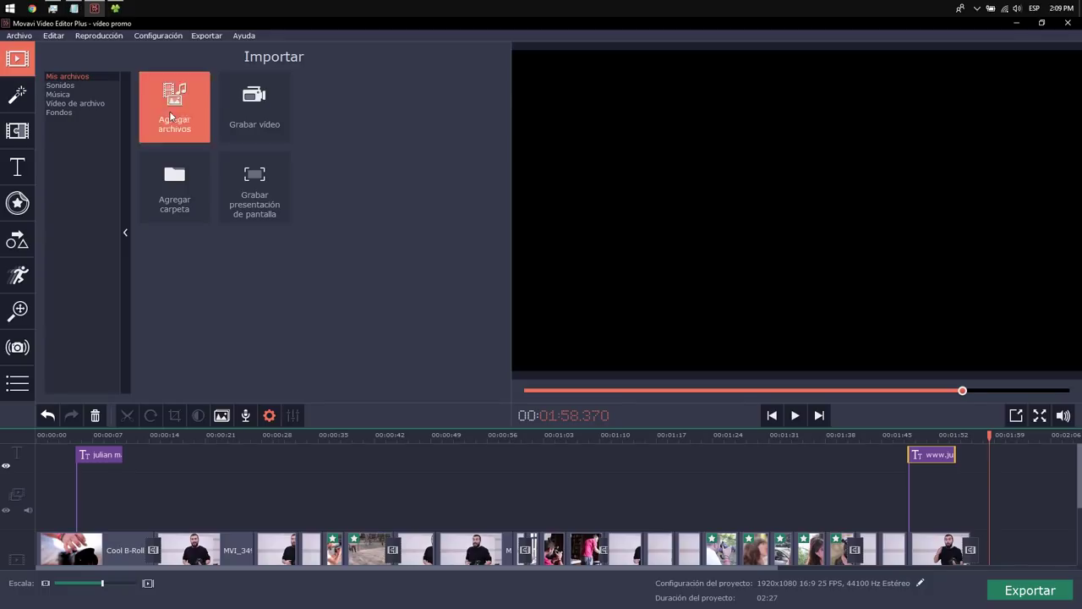
Import every photo from the Full HD images folder and zoom the timeline out.
left_click(171, 115)
double_click(133, 119)
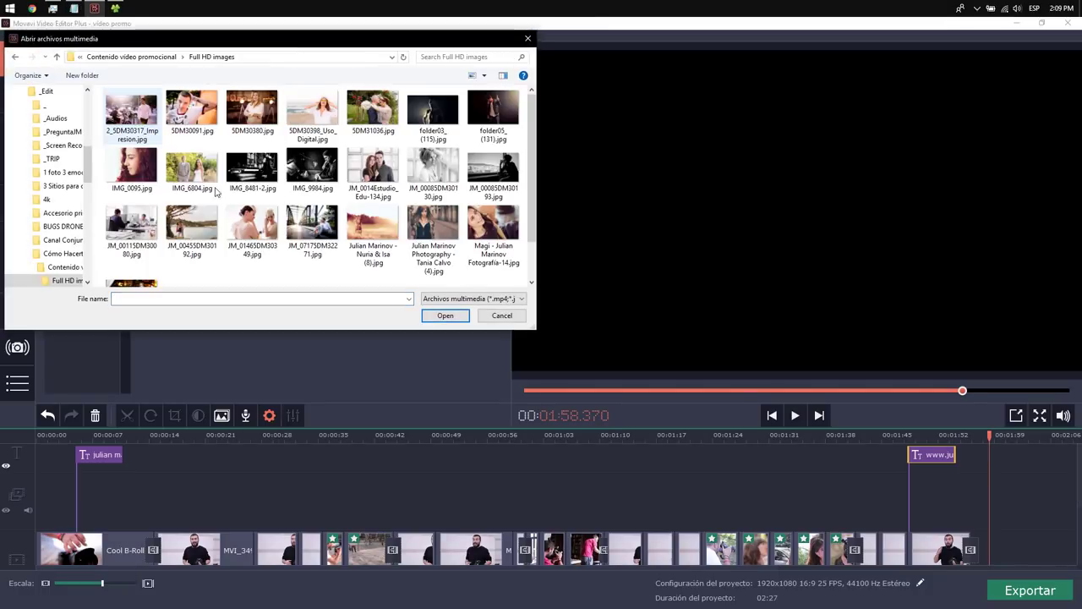
left_click(137, 123)
key("ctrl+a")
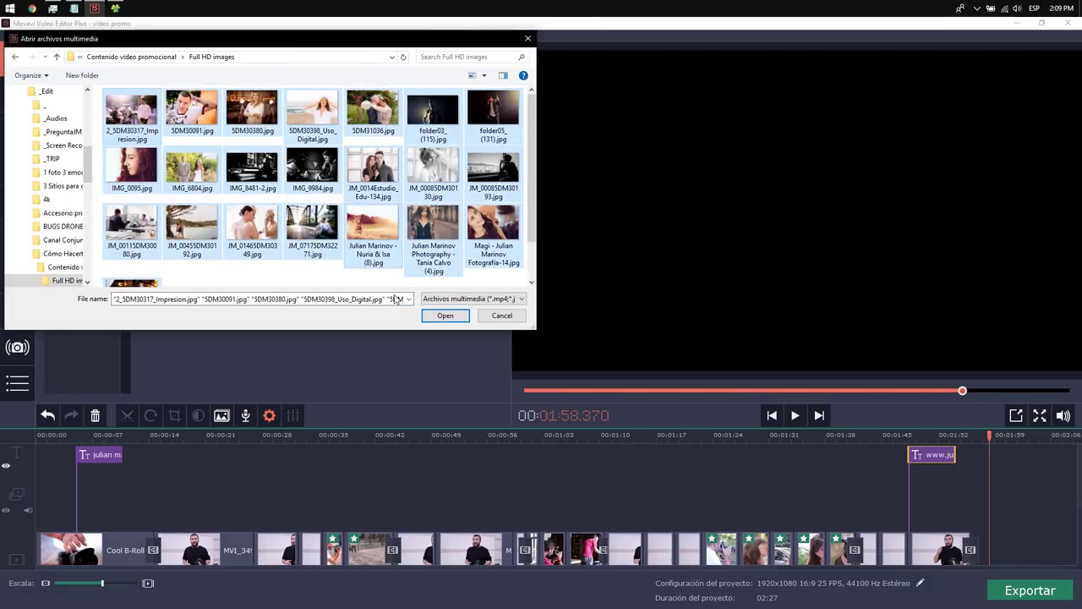
left_click(457, 318)
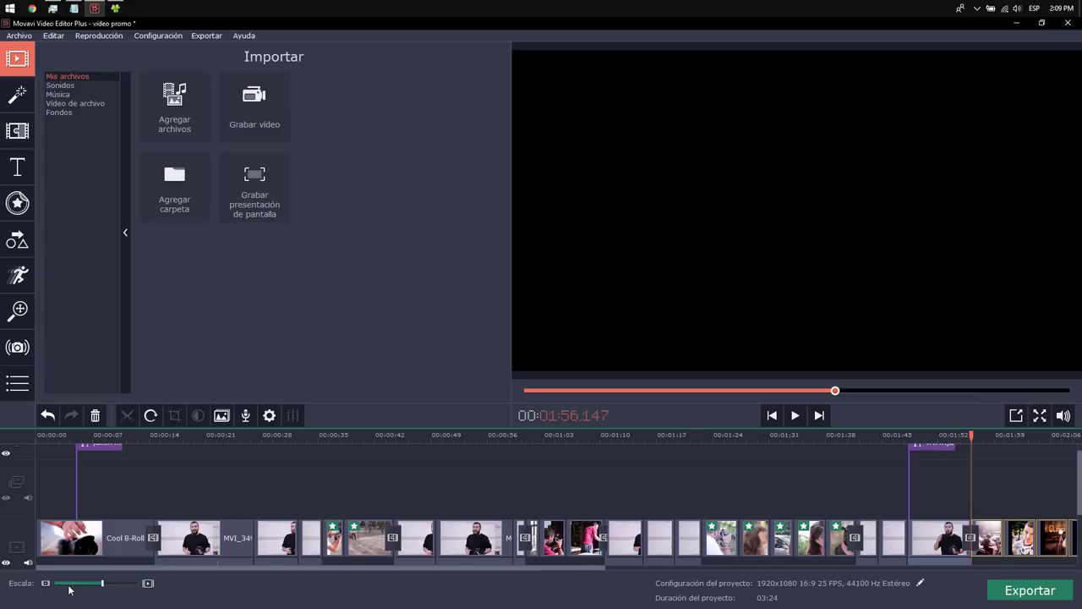
scroll(69, 590, "down", 2)
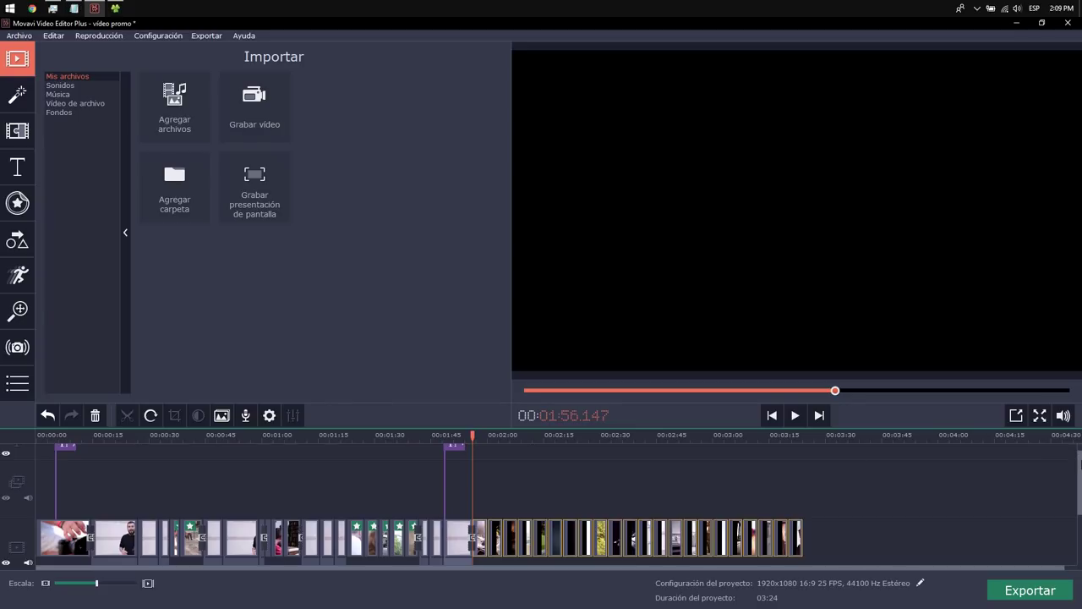
scroll(817, 538, "down", 2)
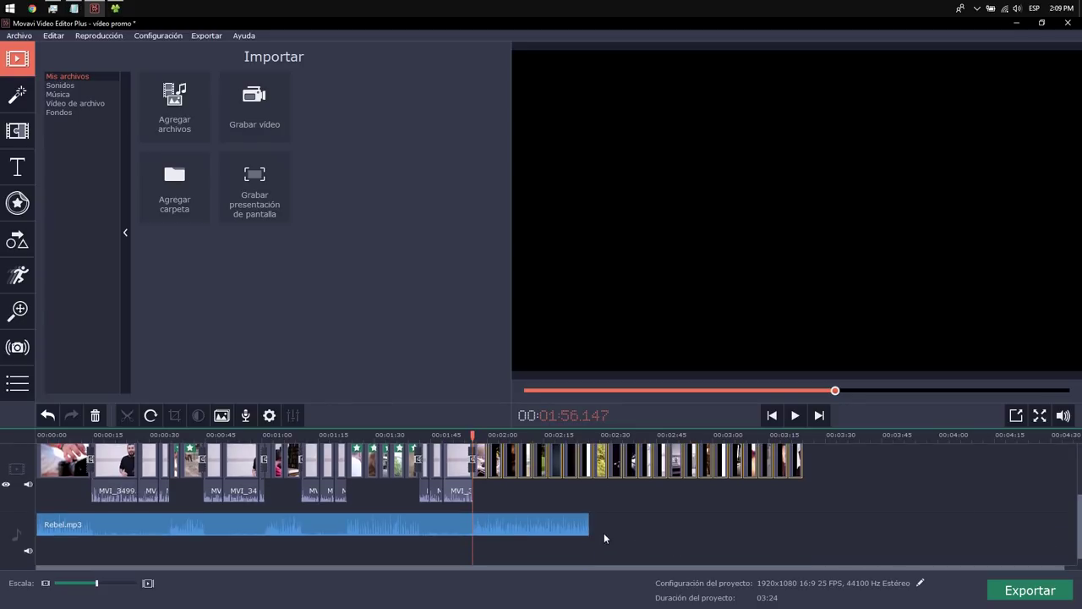
Extend Rebel.mp3 further under the slideshow and delete a photo clip near 01:57.
left_click_drag(590, 531, 828, 526)
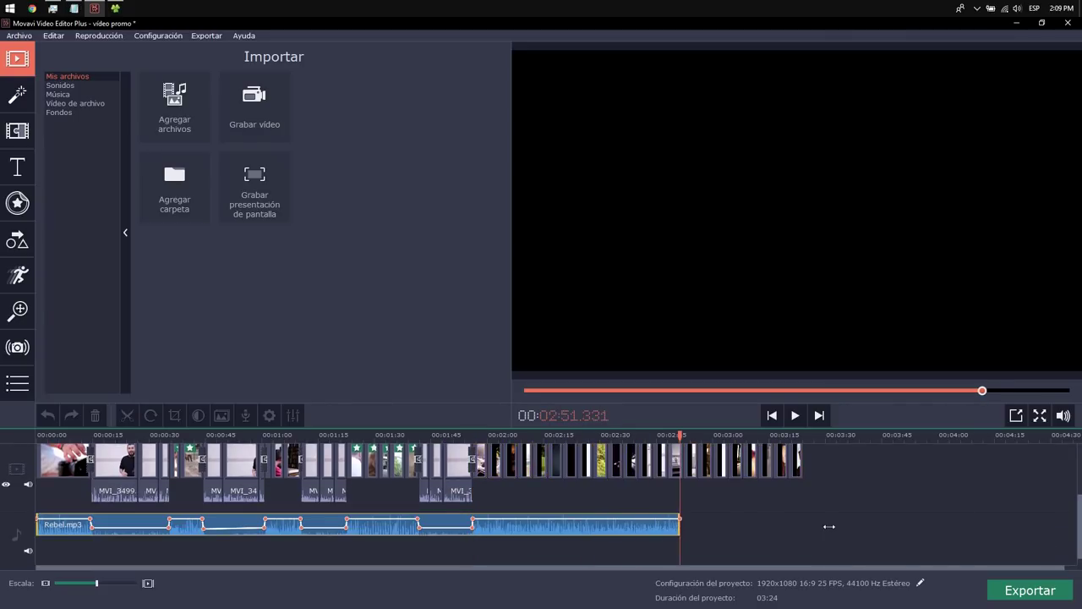
left_click(478, 437)
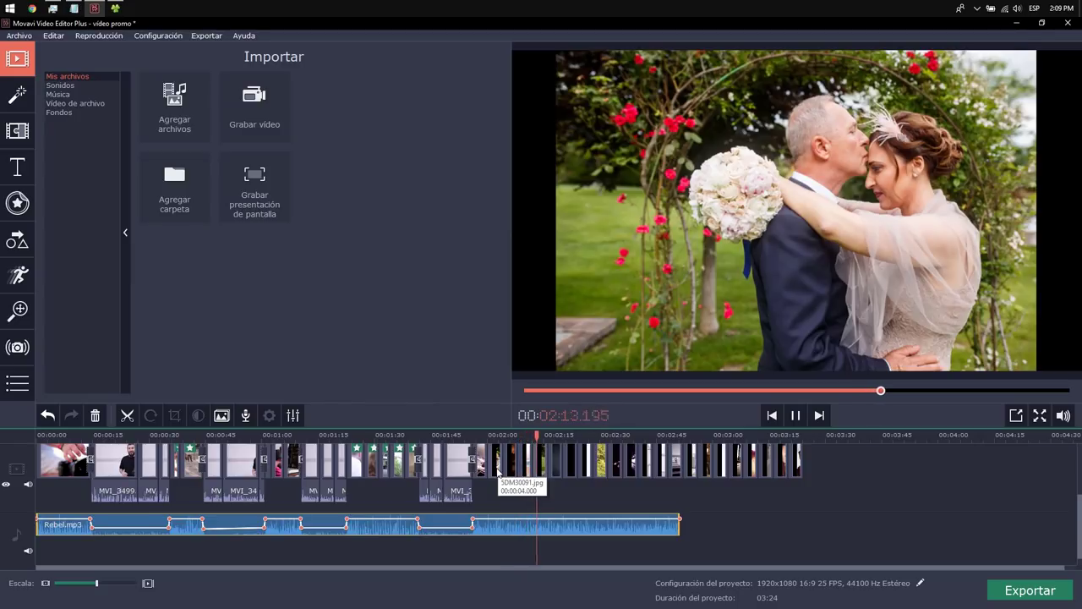
left_click(543, 465)
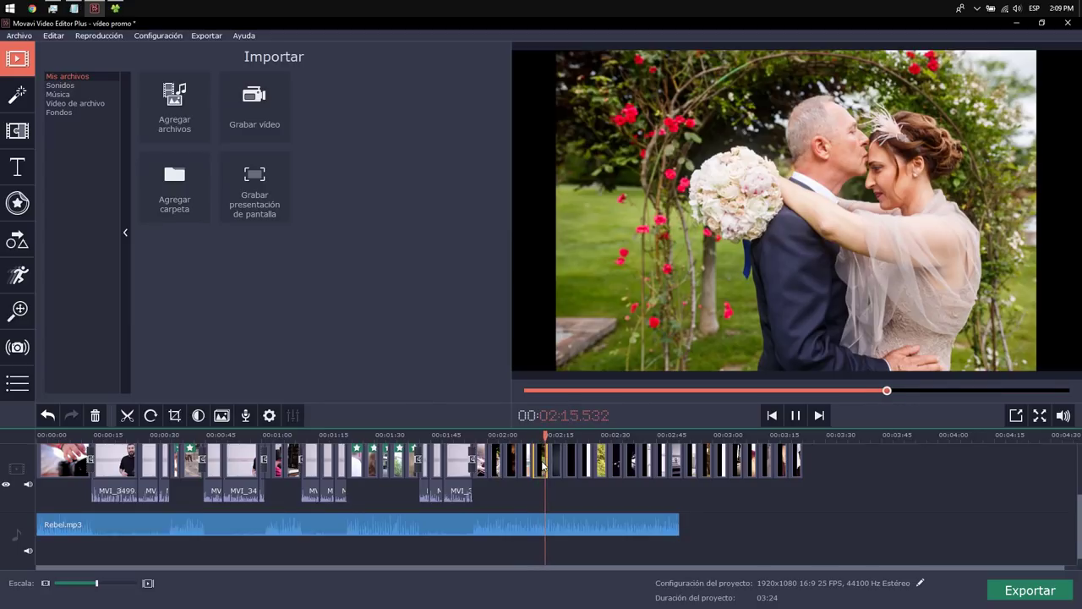
key("Delete")
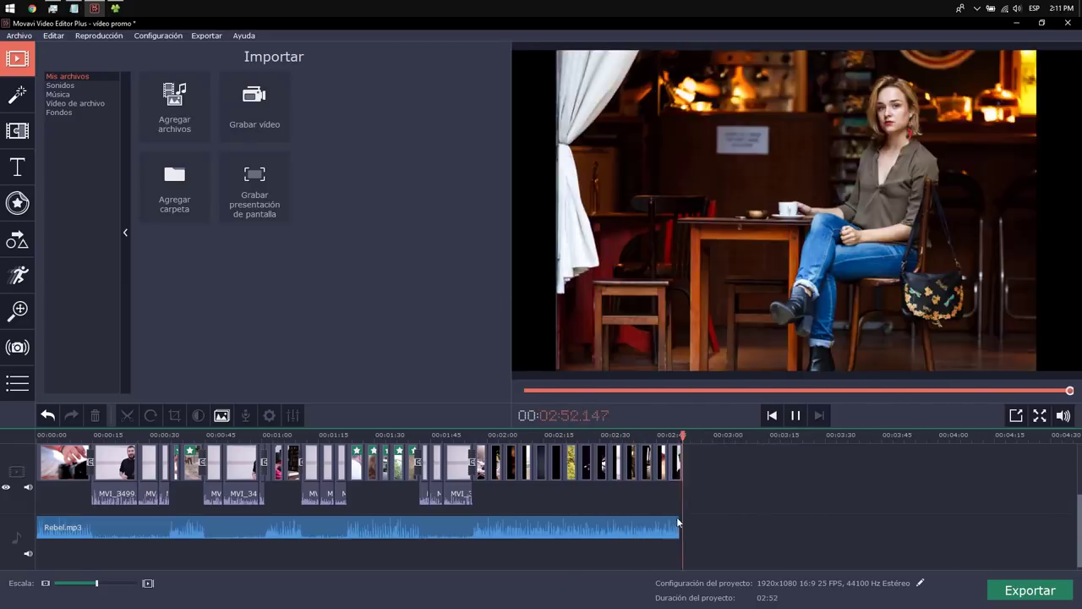
Apply a chosen transition style between all slideshow clips with the Transition Wizard.
right_click(515, 461)
left_click(592, 338)
left_click(538, 284)
scroll(538, 345, "down", 2)
left_click(539, 345)
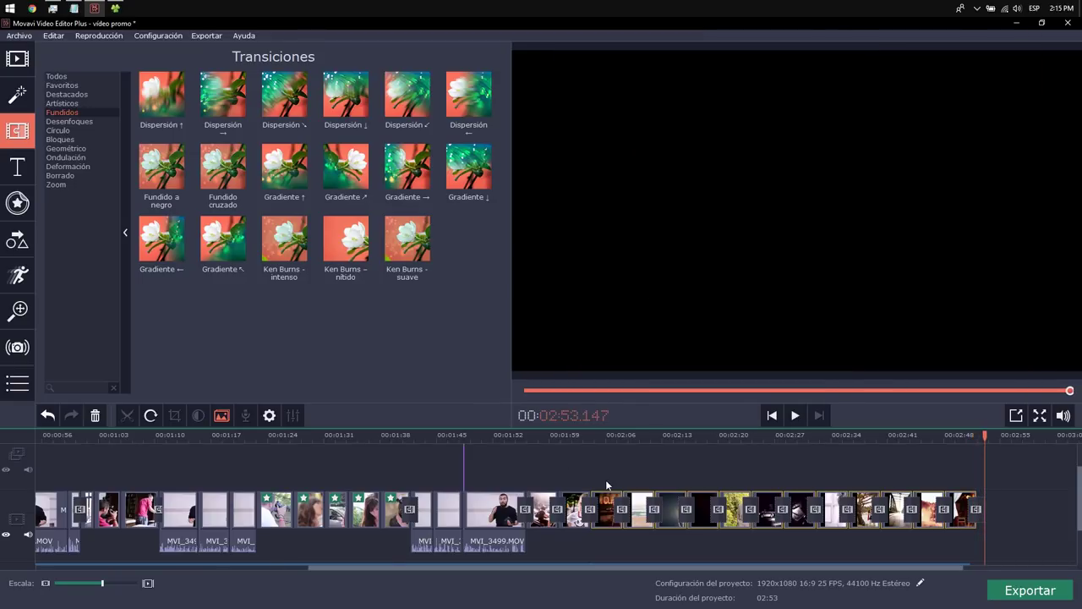
Zoom out to the whole project, return playback to about 00:22 and open export.
left_click(62, 585)
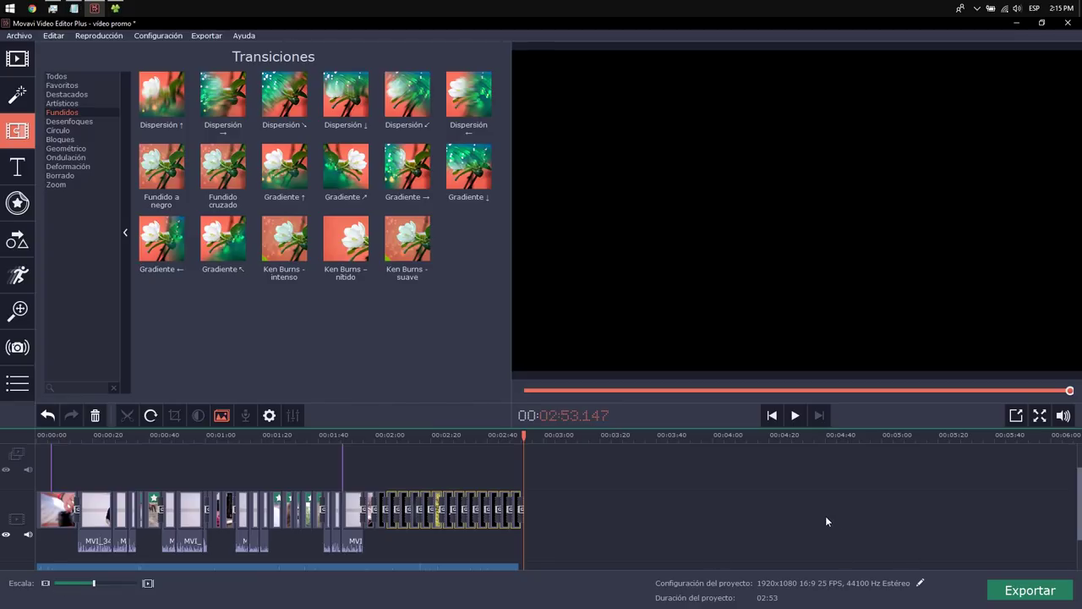
left_click_drag(72, 433, 100, 434)
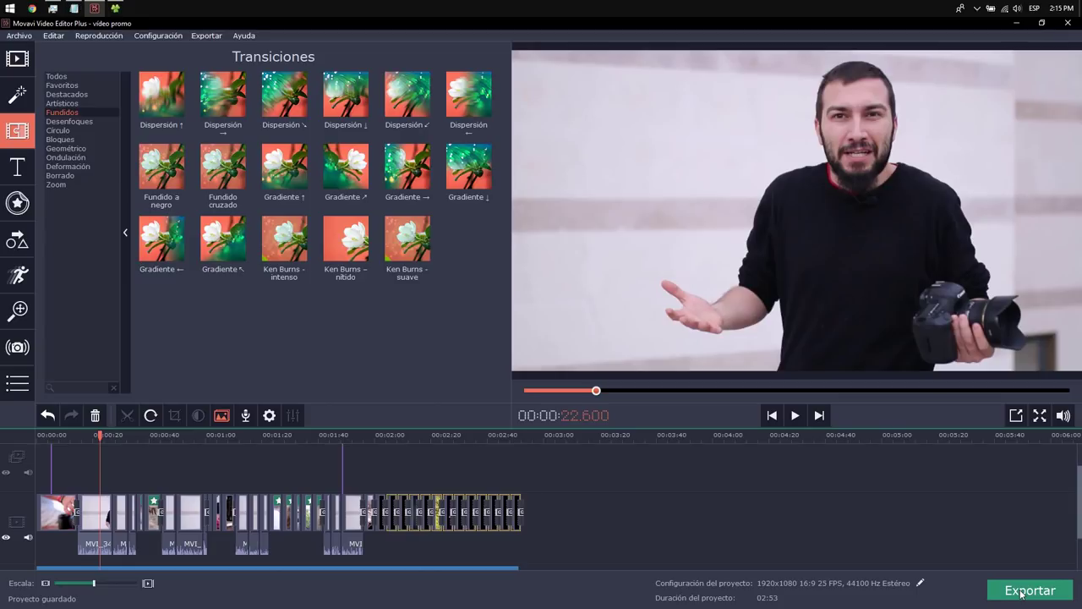
left_click(1022, 594)
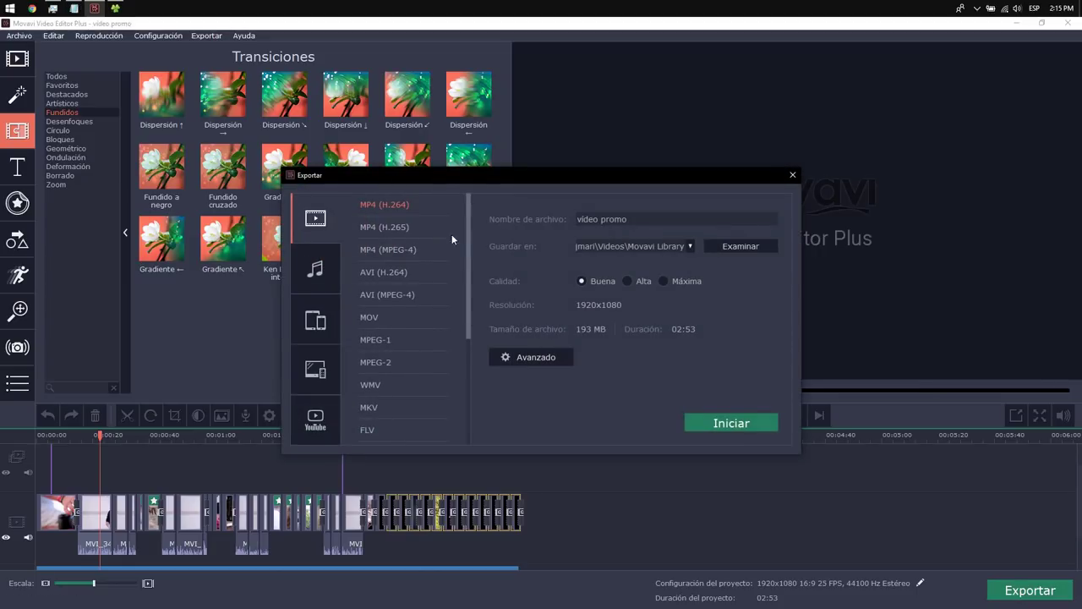
Review the export list and advanced project settings, closing them unchanged.
scroll(394, 333, "down", 3)
scroll(394, 333, "up", 3)
scroll(394, 333, "down", 3)
scroll(382, 375, "up", 3)
left_click(524, 362)
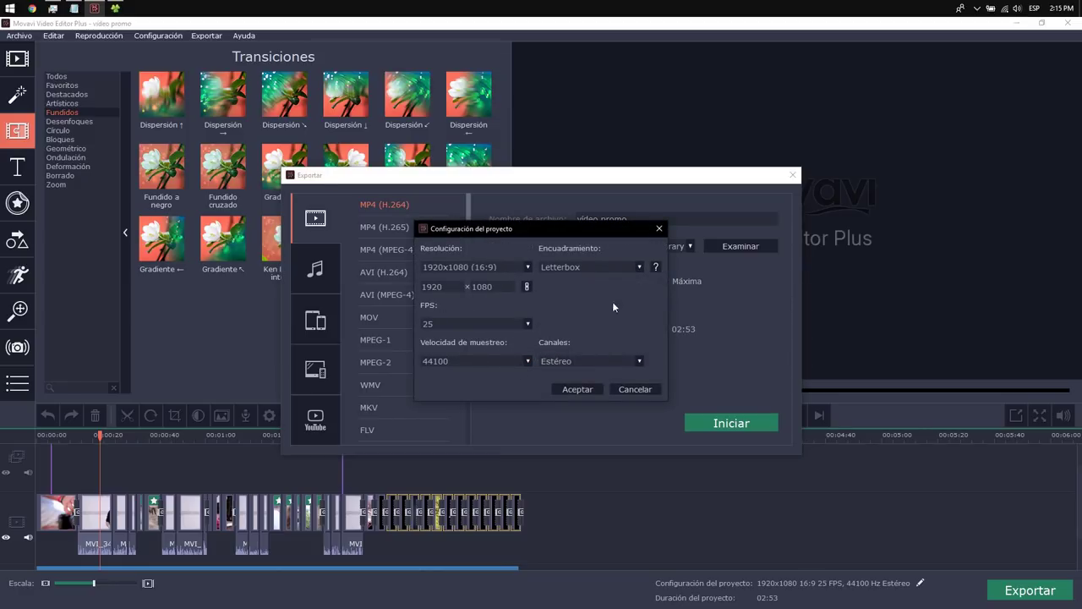
left_click(633, 388)
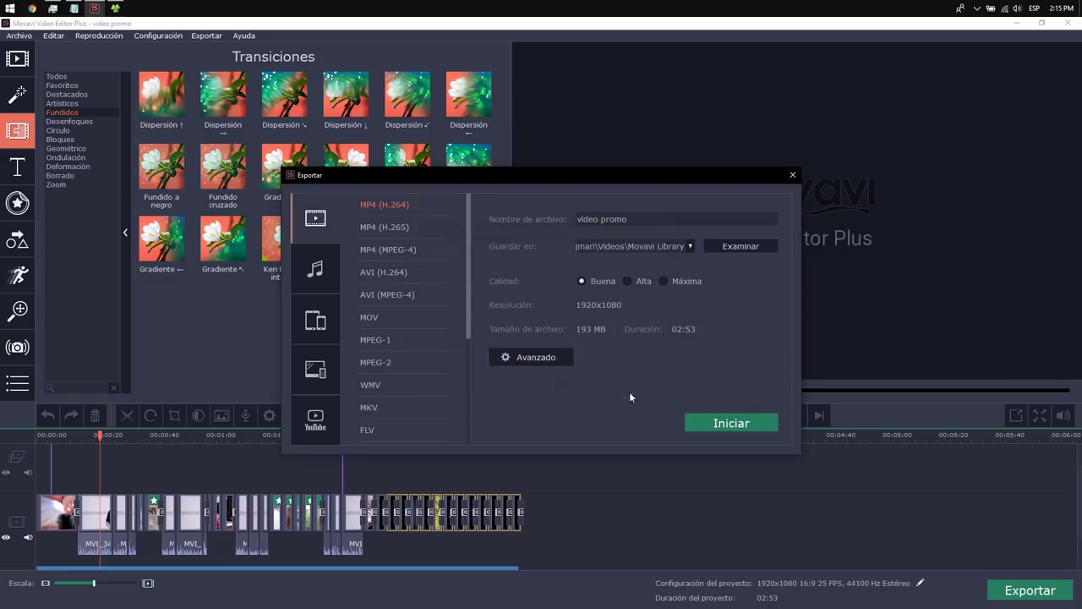
Export with the YouTube preset and save to disk without signing in.
left_click(317, 272)
left_click(317, 322)
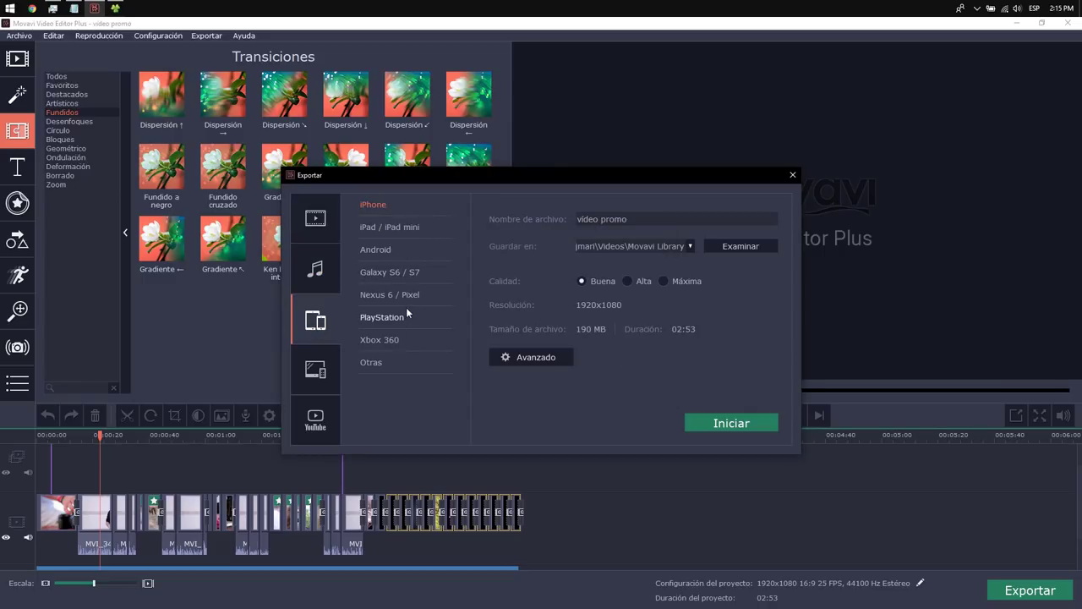
left_click(325, 375)
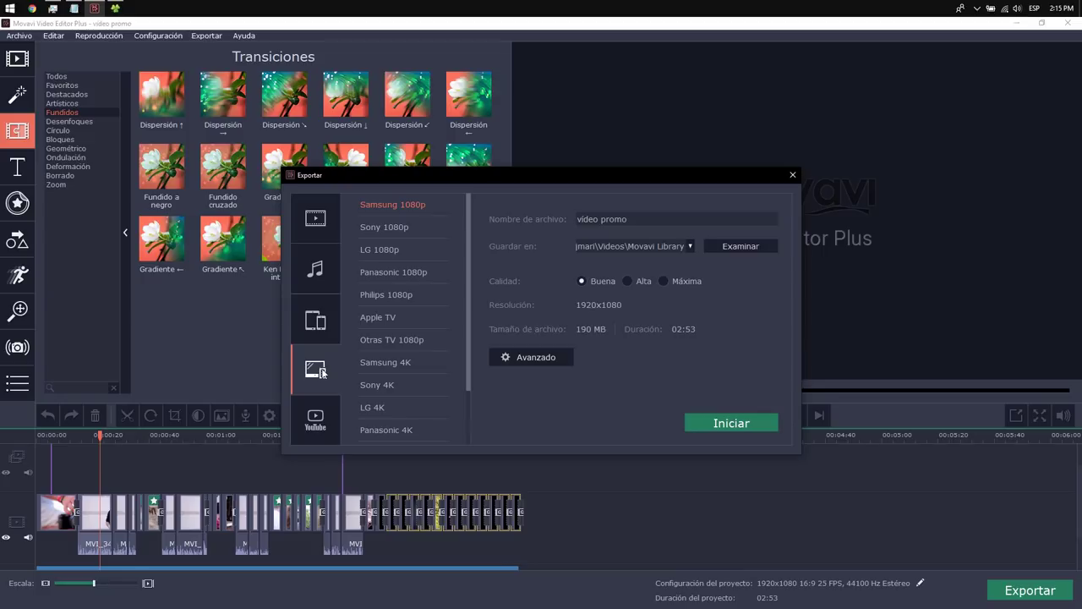
left_click(315, 418)
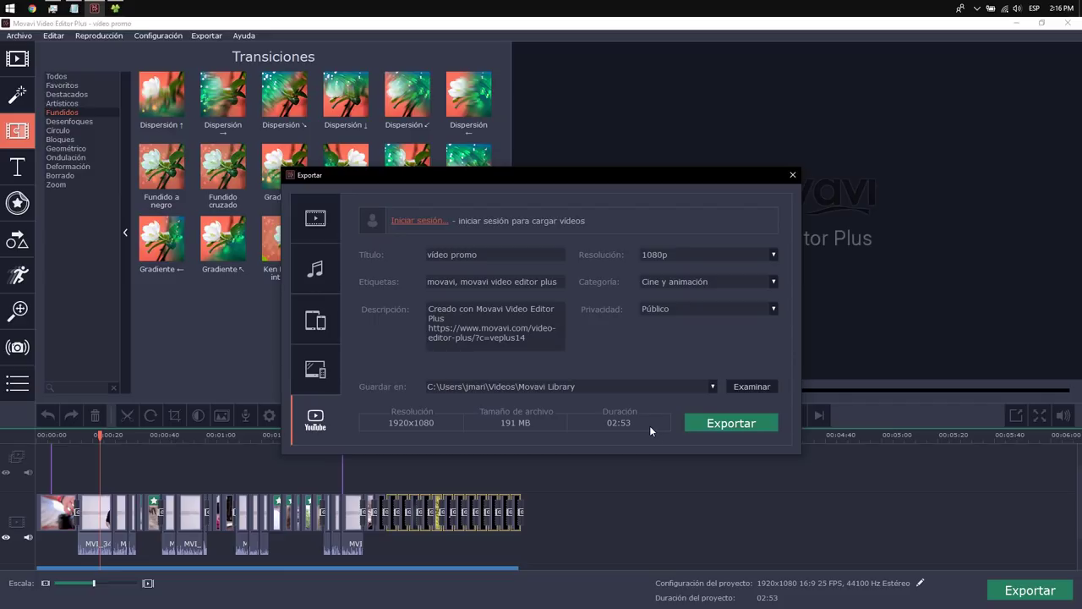
left_click(731, 427)
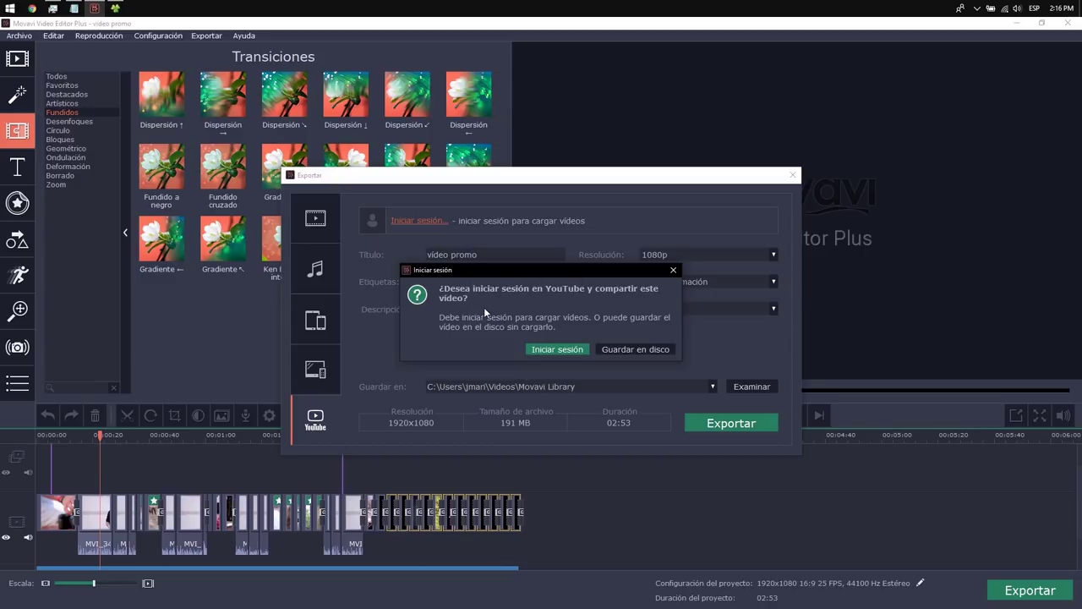
left_click(624, 350)
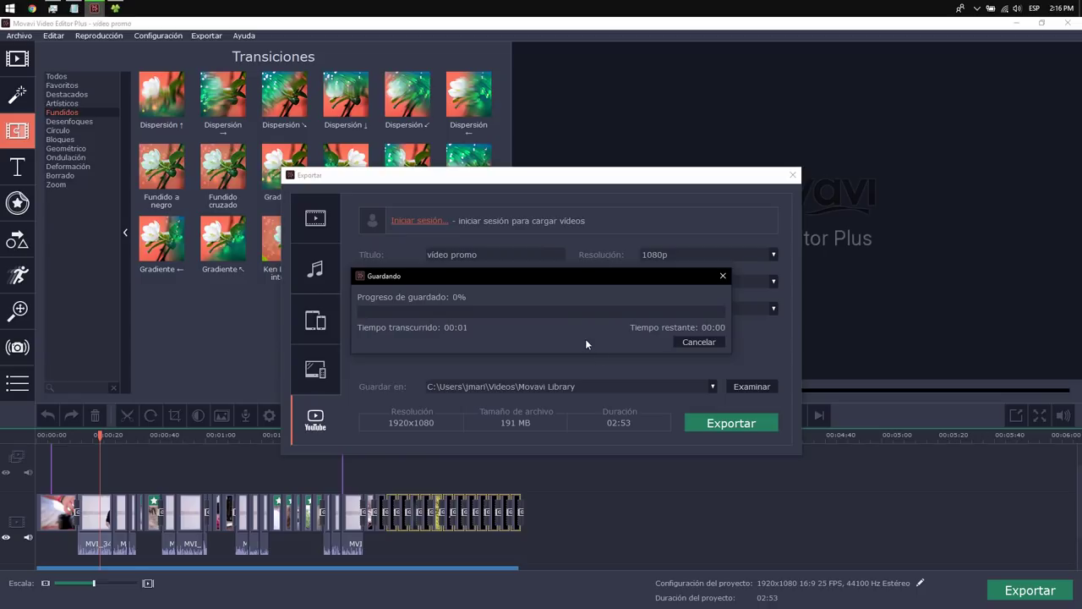